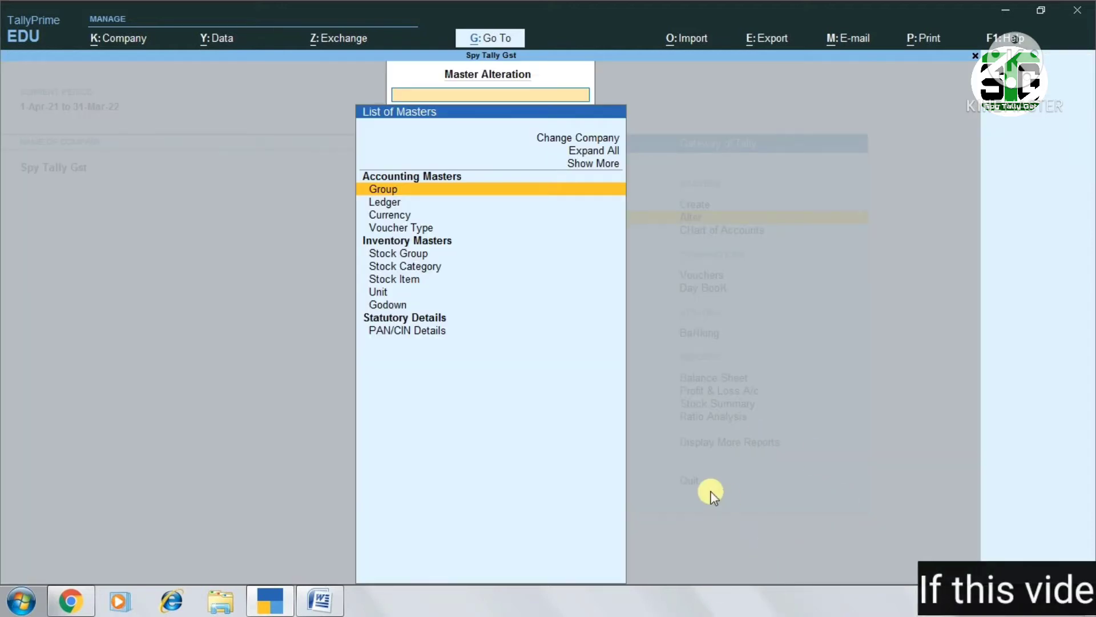
Open the Purchase Order voucher type for alteration
text(V)
key(Return)
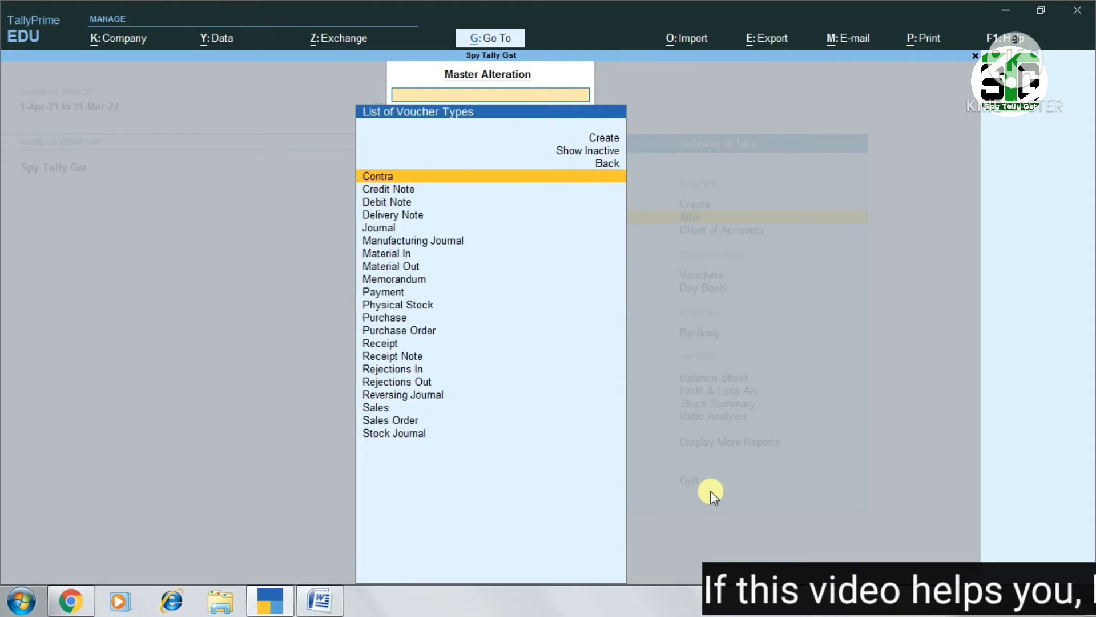
key(Down)
key(Down)
key(Down)
key(Down)
key(Down)
key(Down)
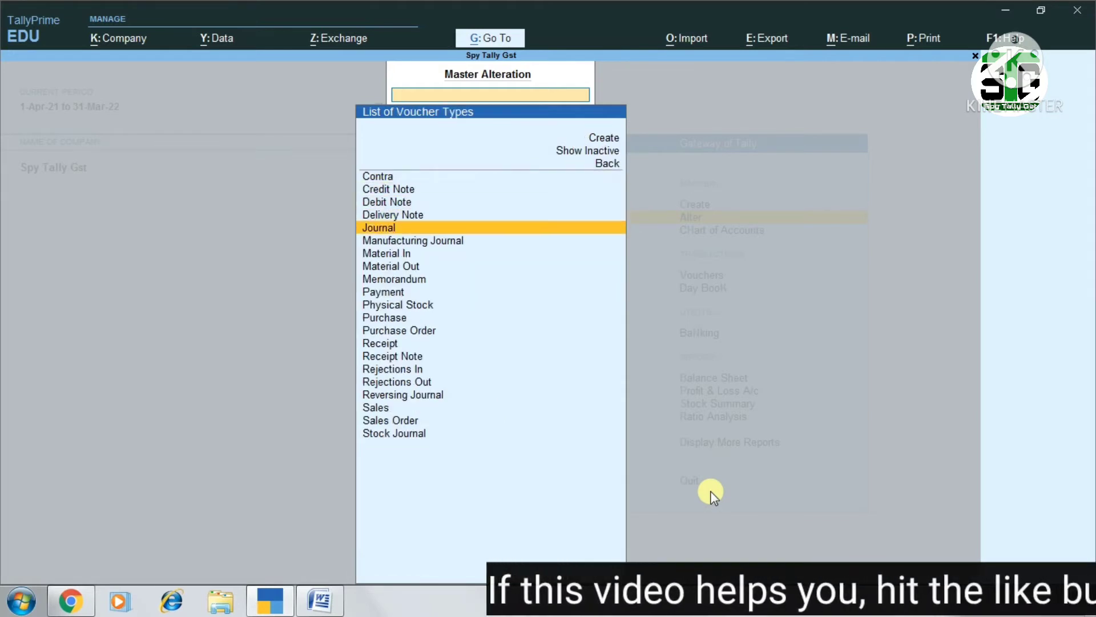
key(Down)
key(Down)
key(Down)
key(Down)
key(Down)
key(Down)
key(Down)
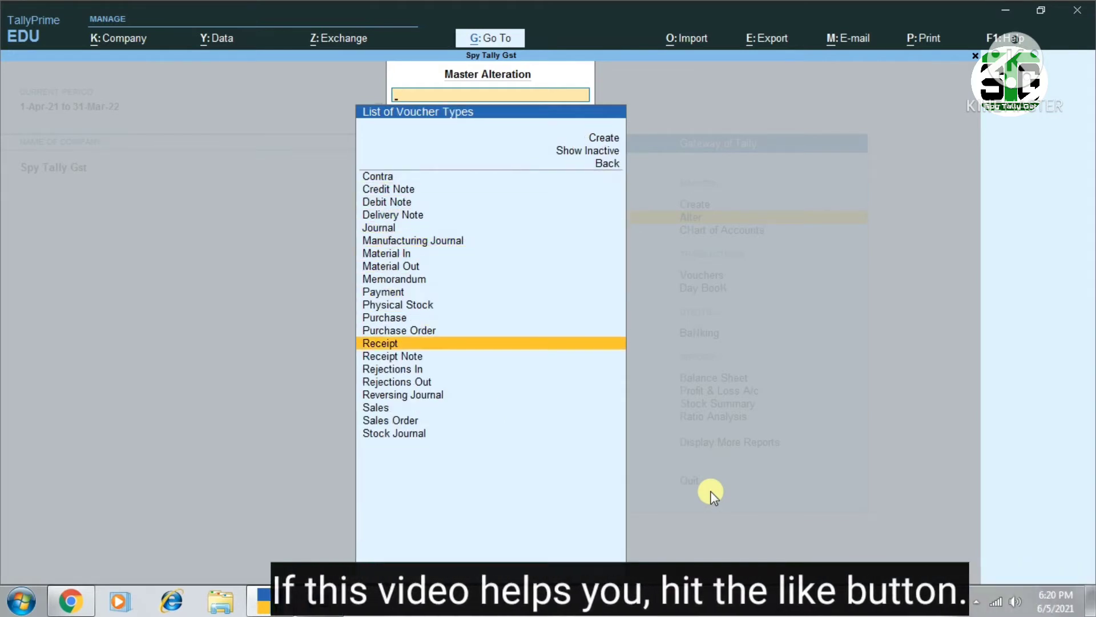
key(Up)
key(Return)
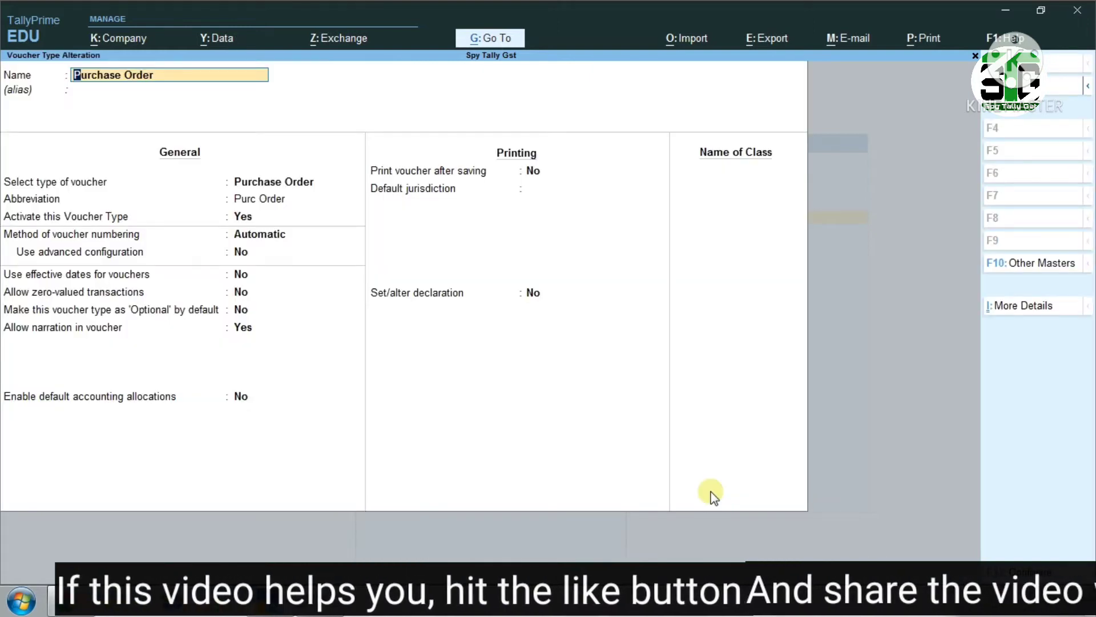
Review the Purchase Order voucher type's activation, numbering and general settings, then save it unchanged
key(Return)
key(Return)
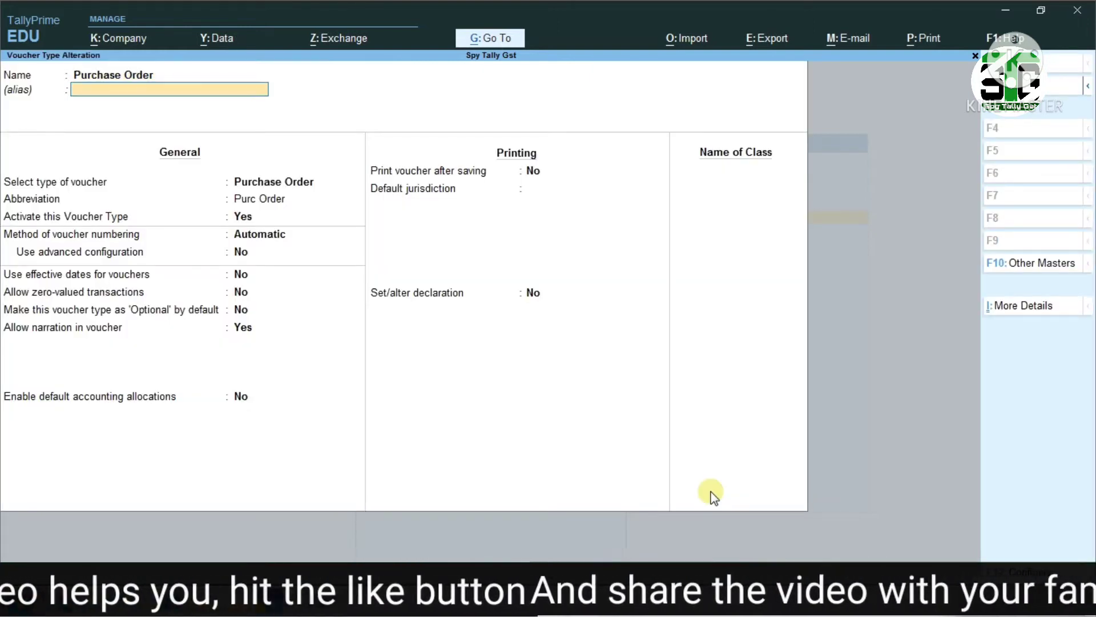
key(Return)
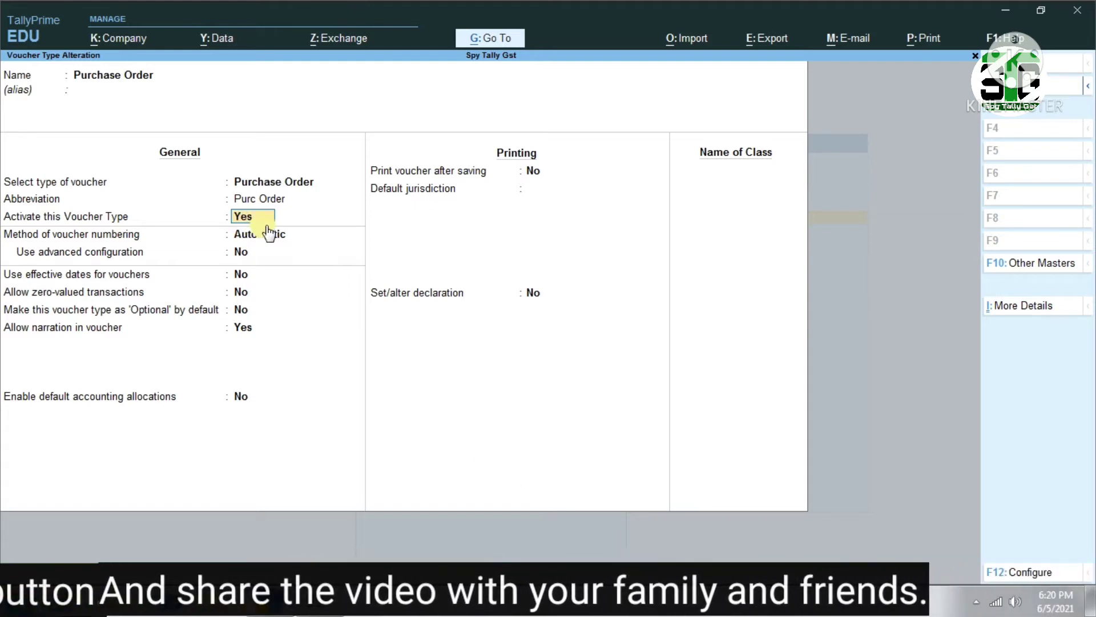
key(Return)
key(Return)
key(Return)
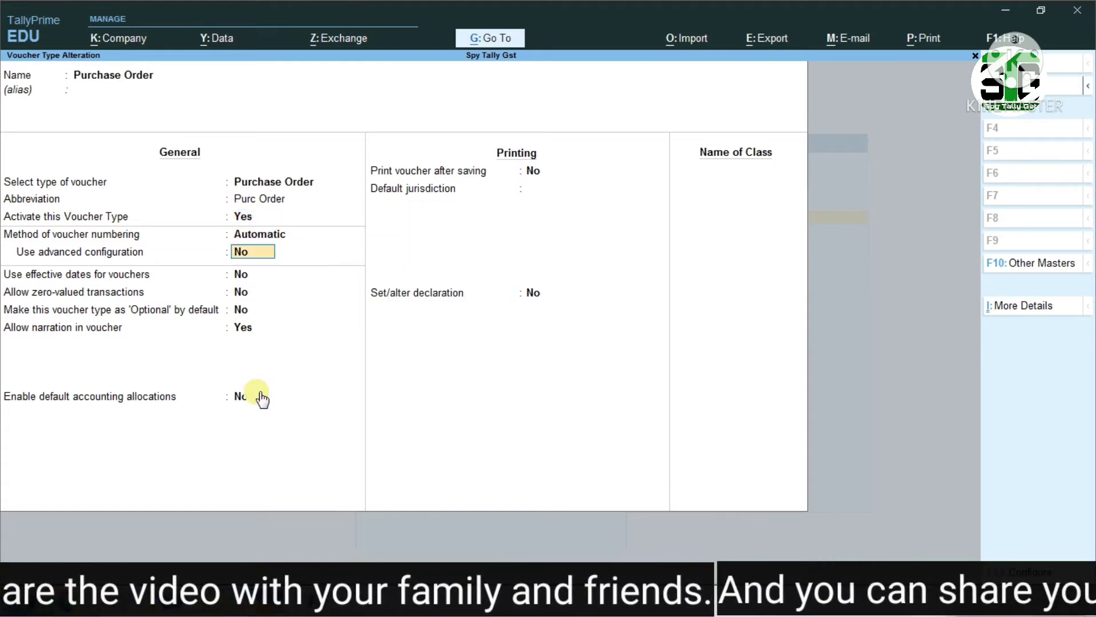
key(Return)
key(Return)
key(Return)
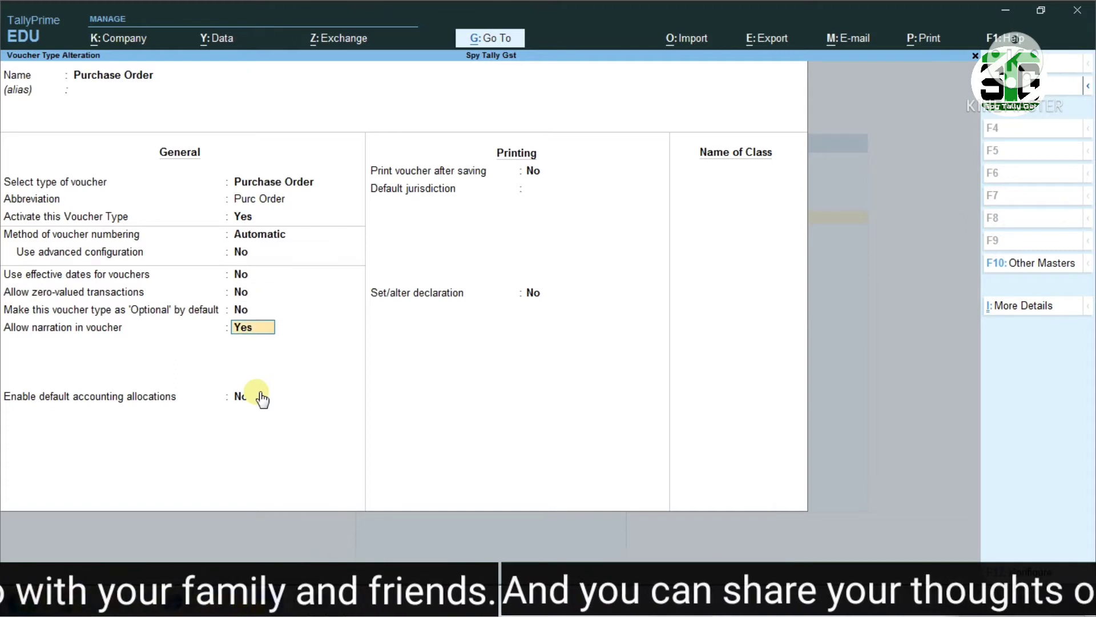
key(ctrl+a)
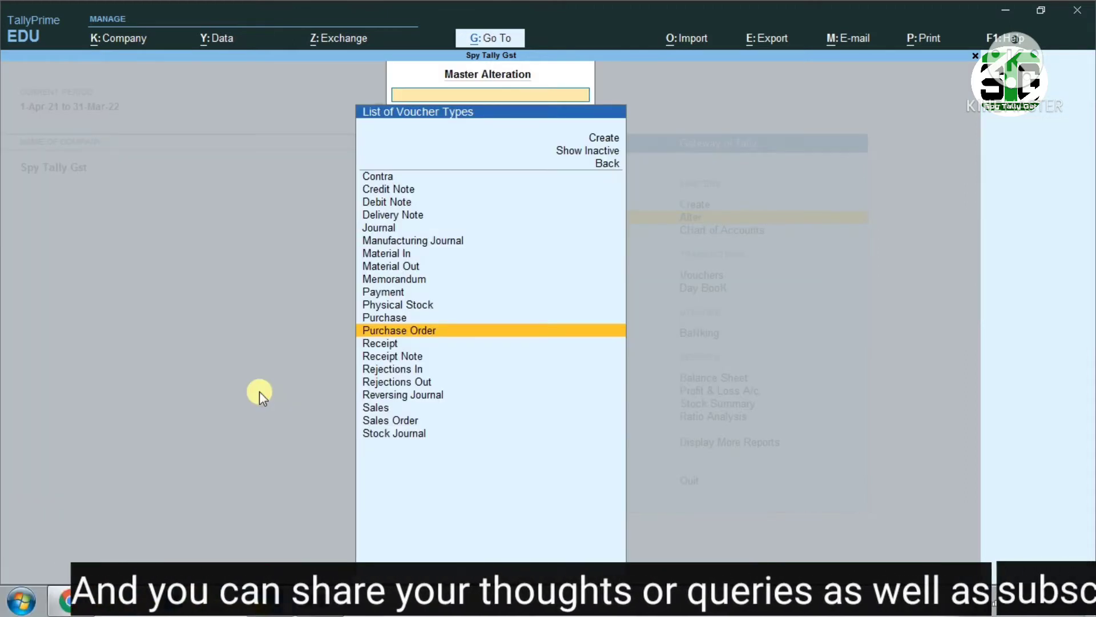
Leave master alteration and open a new Purchase Order voucher
key(Escape)
key(Escape)
key(Up)
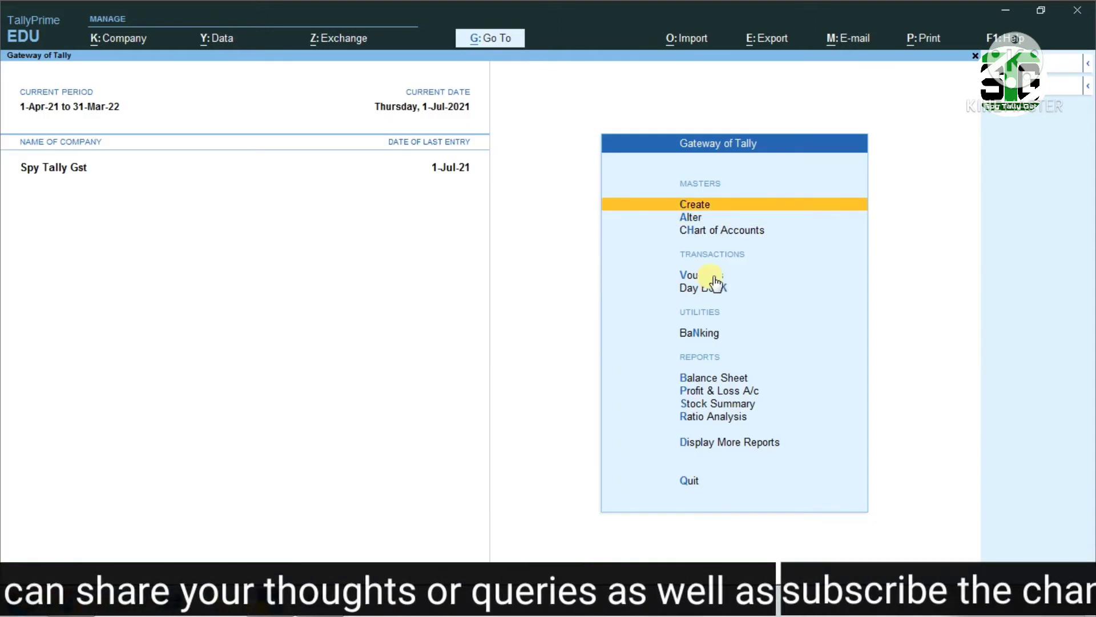
click(713, 275)
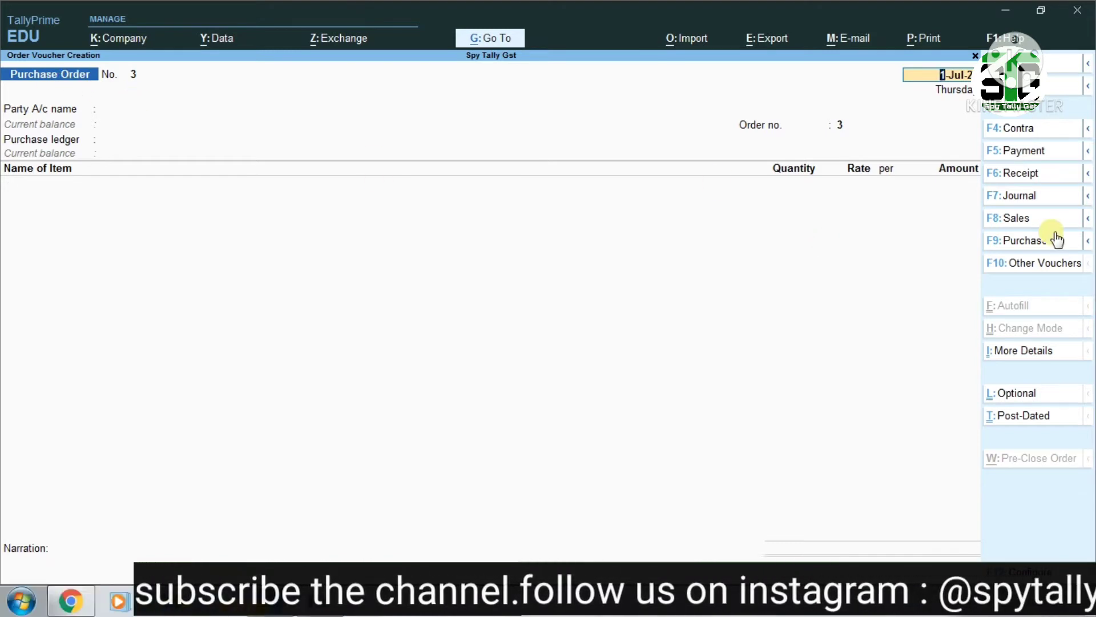
mouse_move(1071, 249)
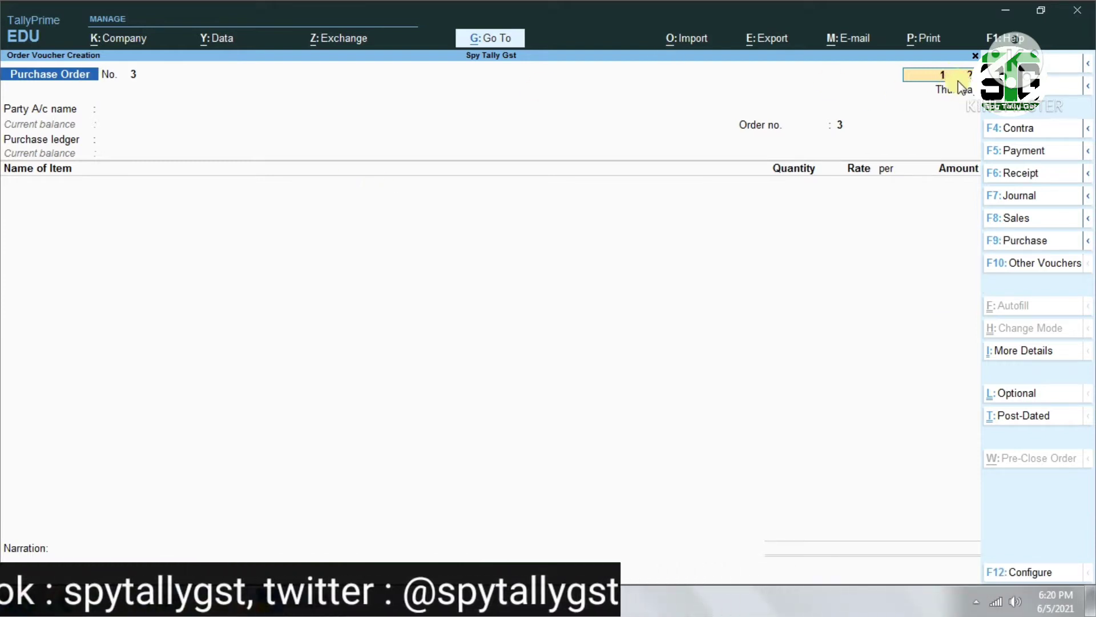
Set the purchase order's voucher date to 1 April 2021
key(F2)
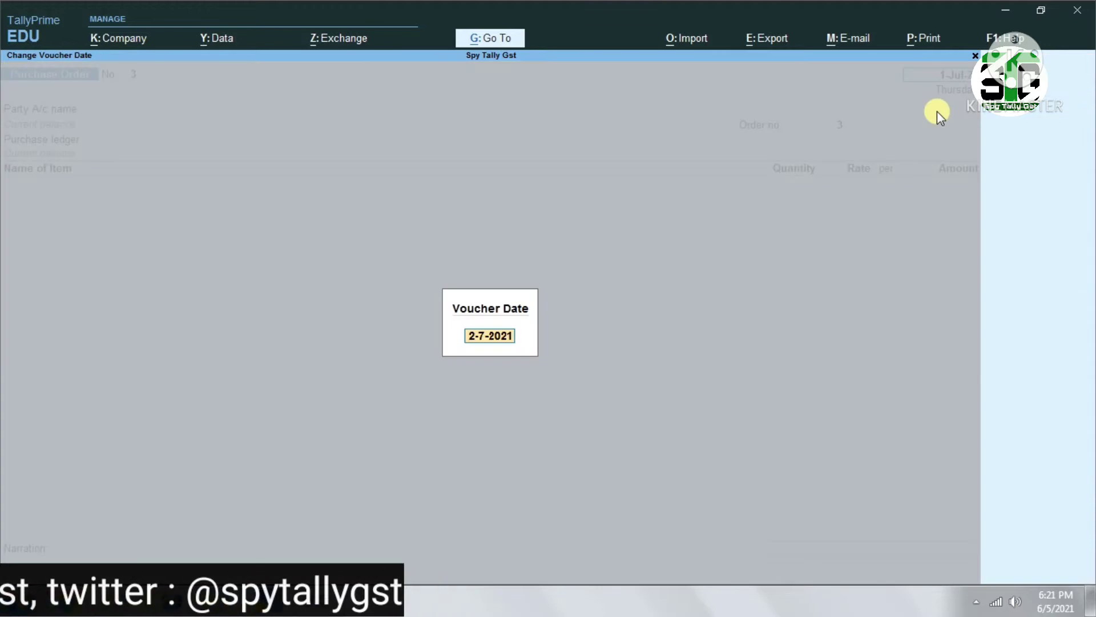
text(1.4)
key(Return)
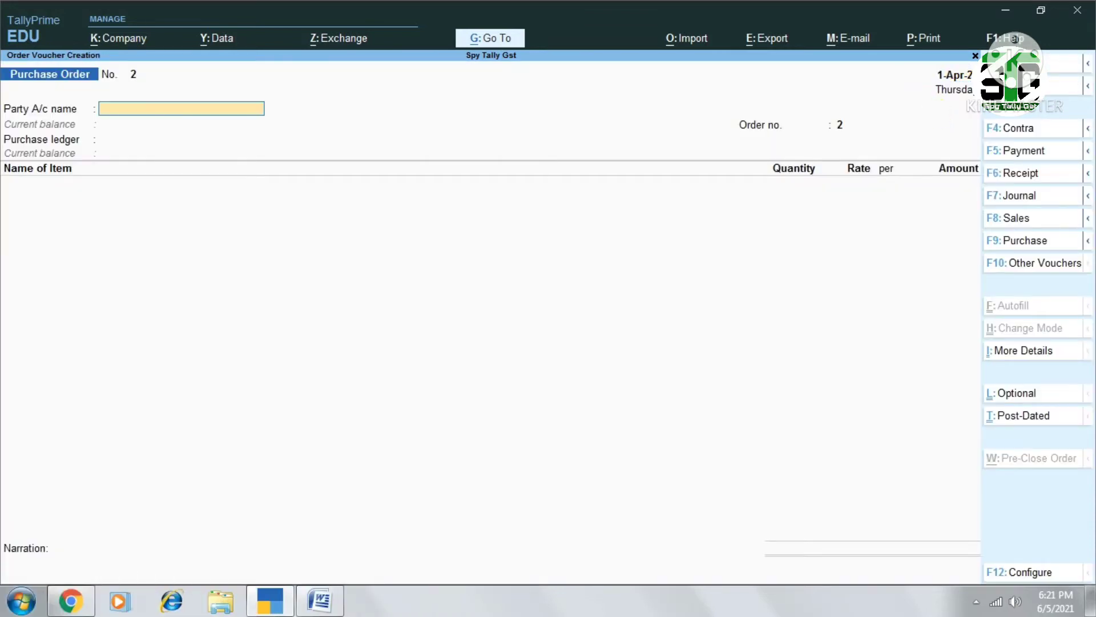
Choose Amit Traders as the party account of the purchase order
text(Am)
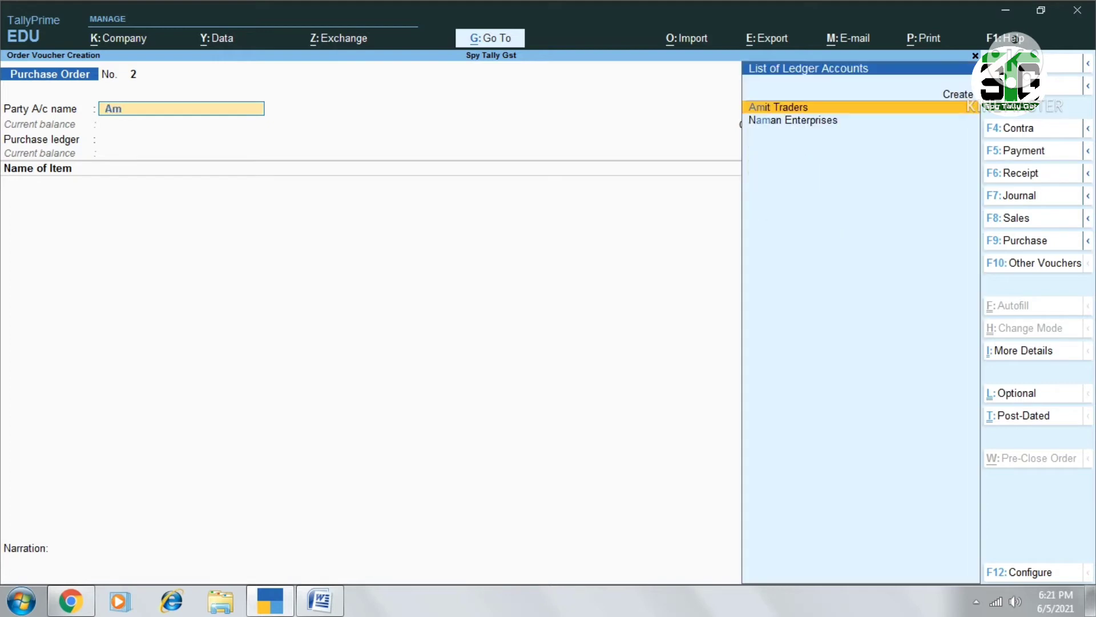
text(i)
key(Return)
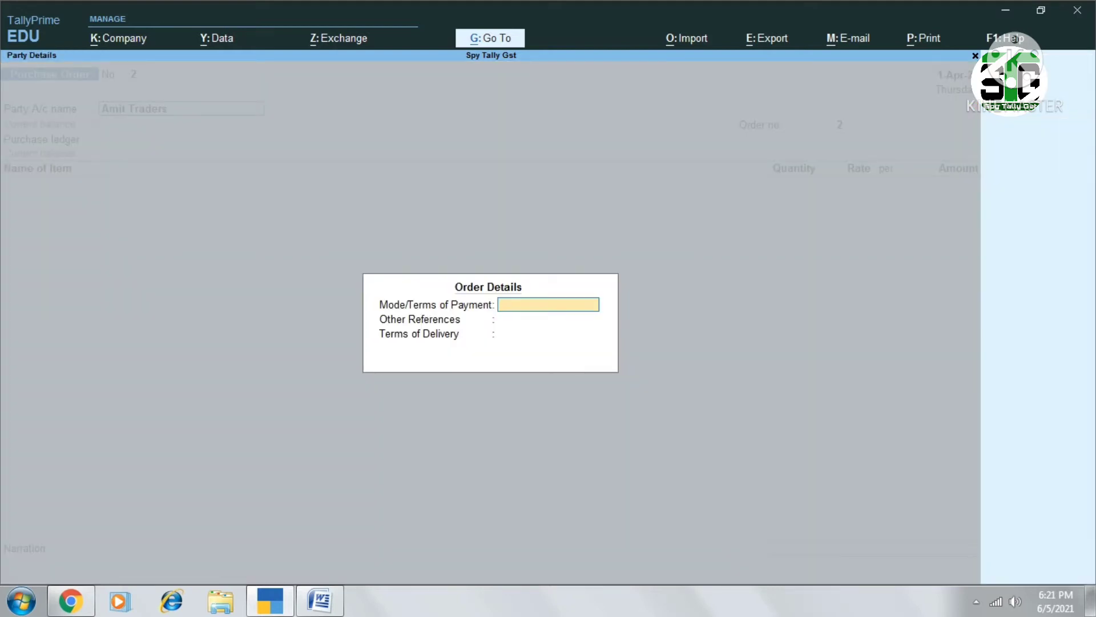
Open the Amit Traders ledger from the voucher, examine its group, mailing and tax details, and accept it unchanged
key(Escape)
key(ctrl+Return)
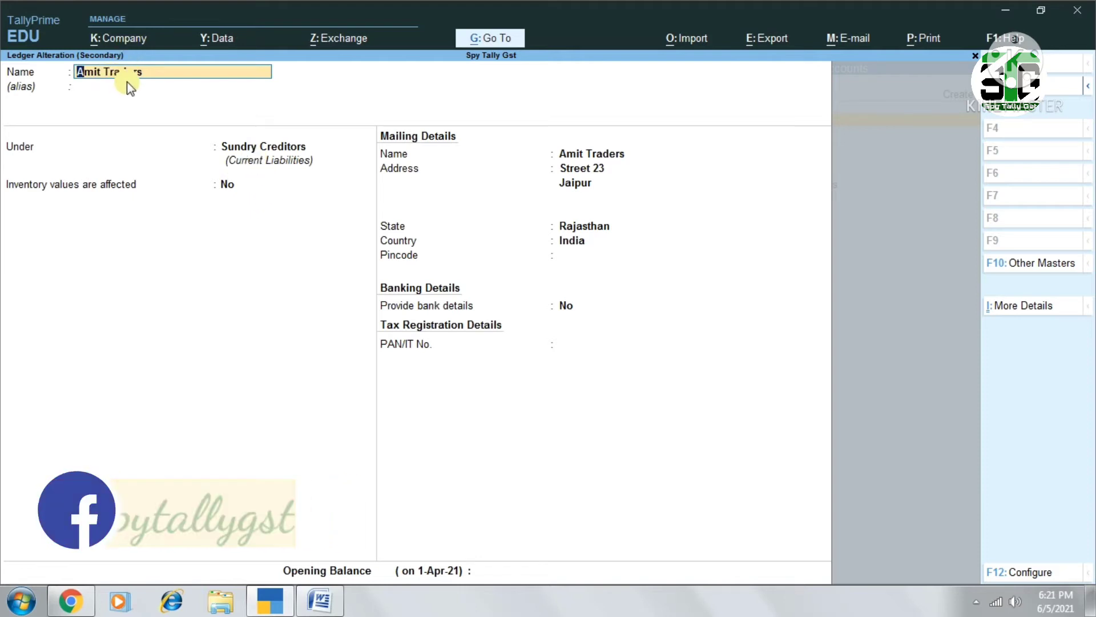
key(Return)
key(Return)
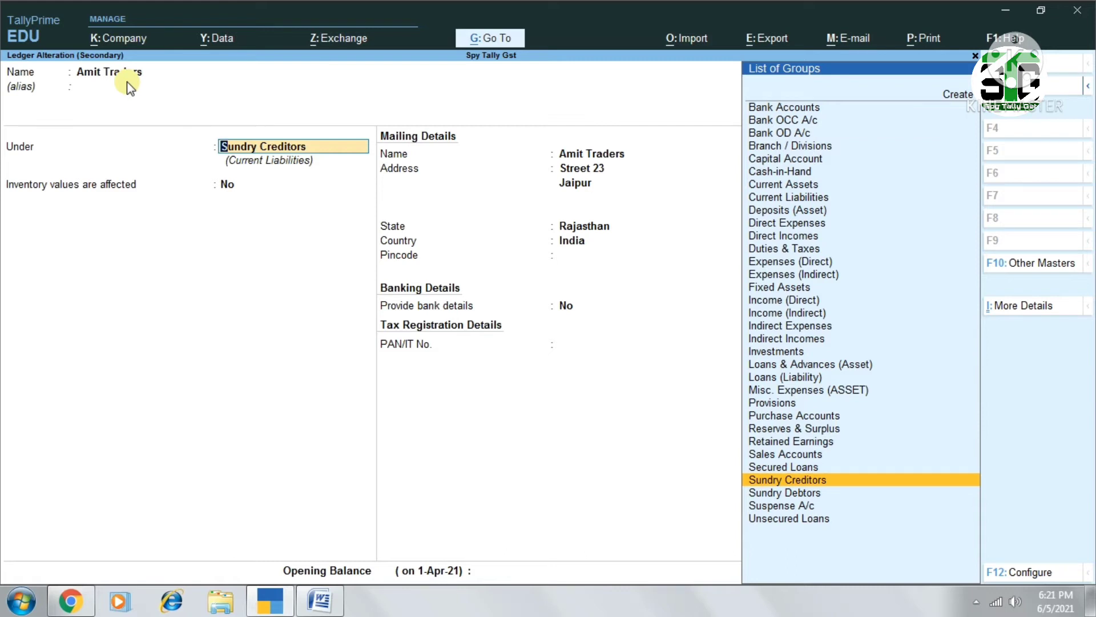
key(Return)
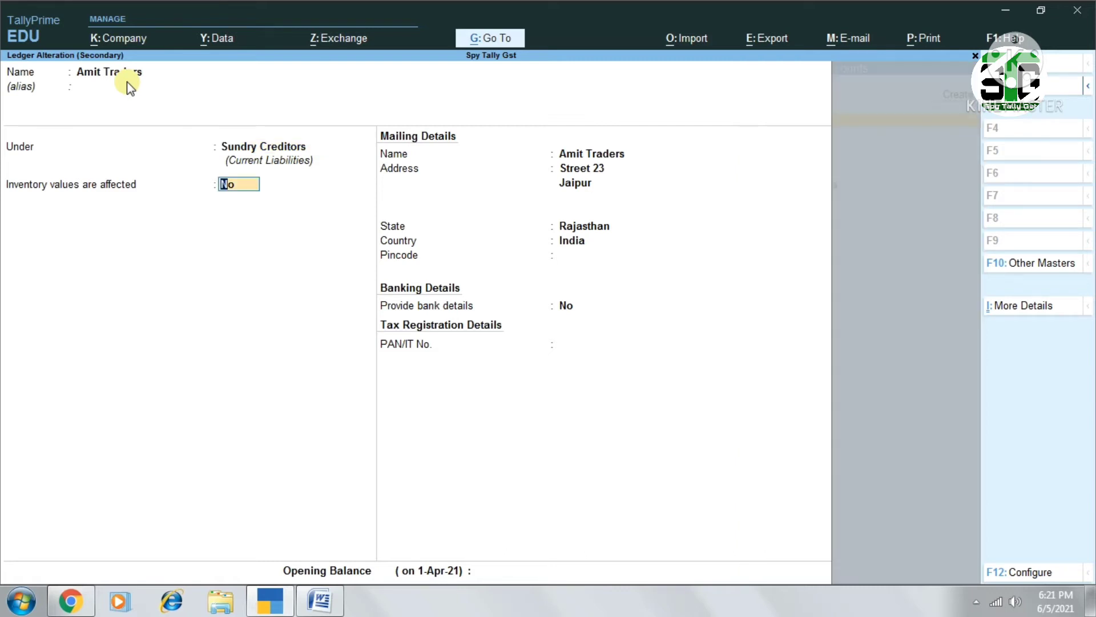
key(Return)
key(Return)
key(Return)
key(Return)
key(Return)
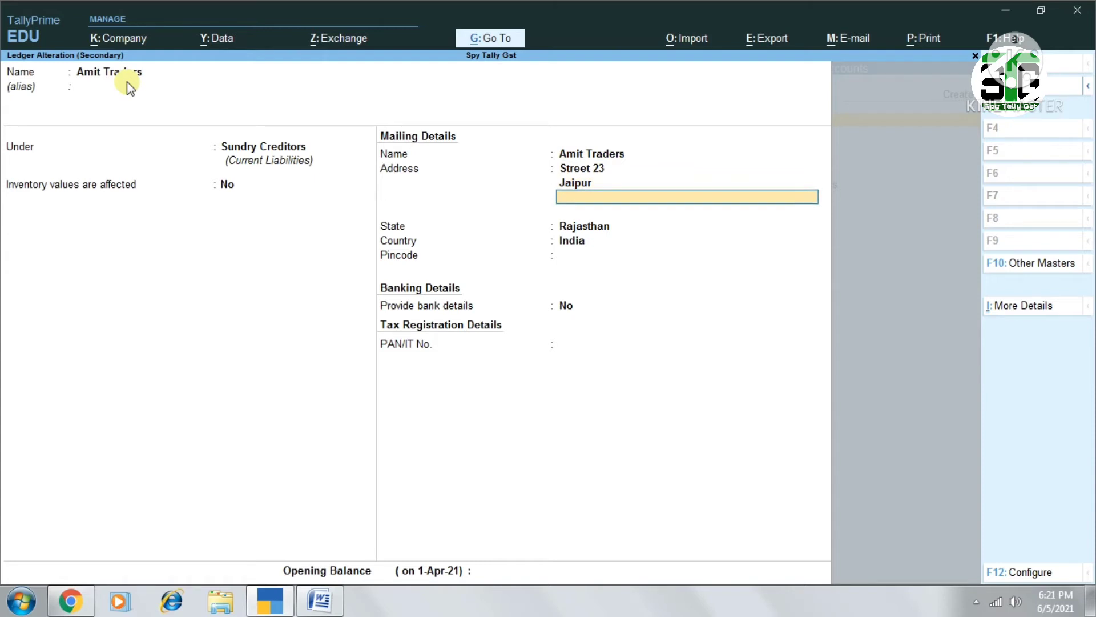
key(Return)
key(Return)
key(Return)
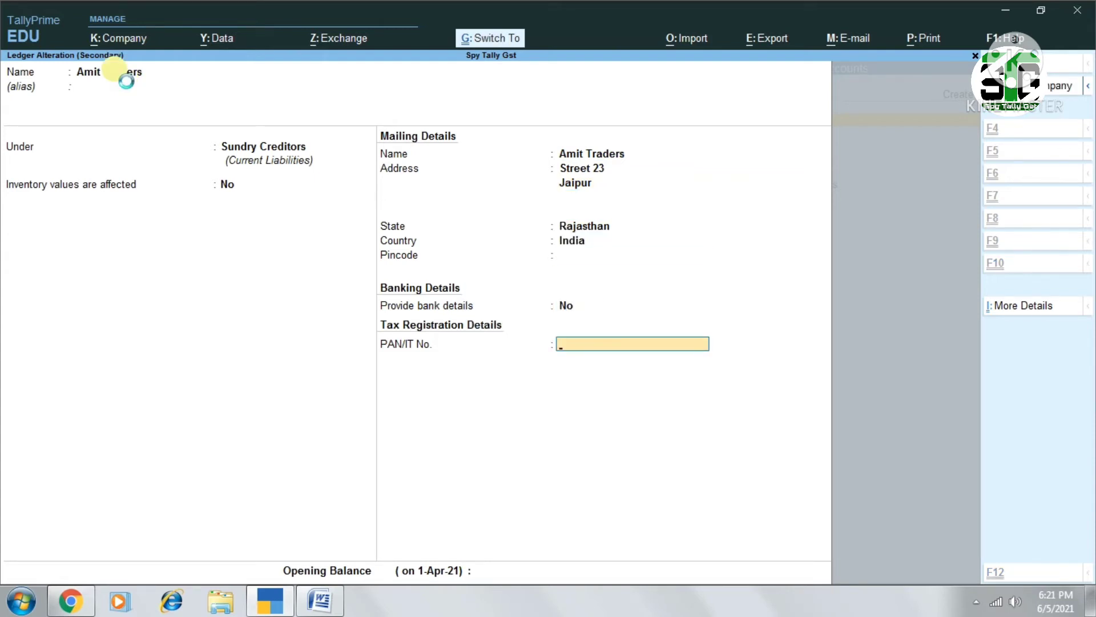
key(ctrl+a)
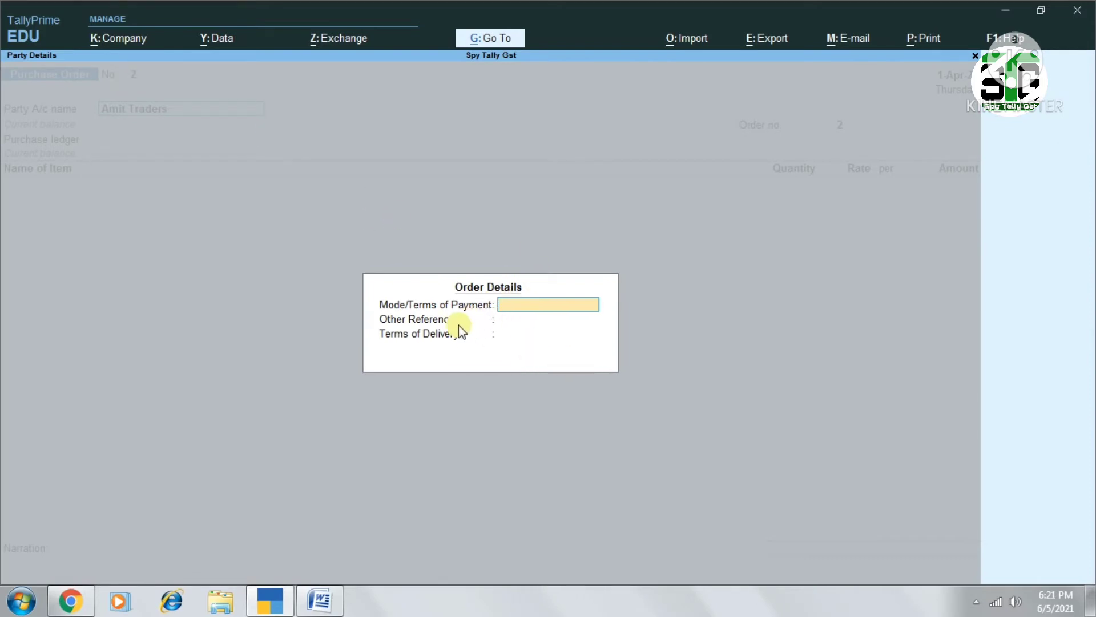
Examine the voucher configuration options for supplier, receipt, order and import details, and accept them unchanged
key(Escape)
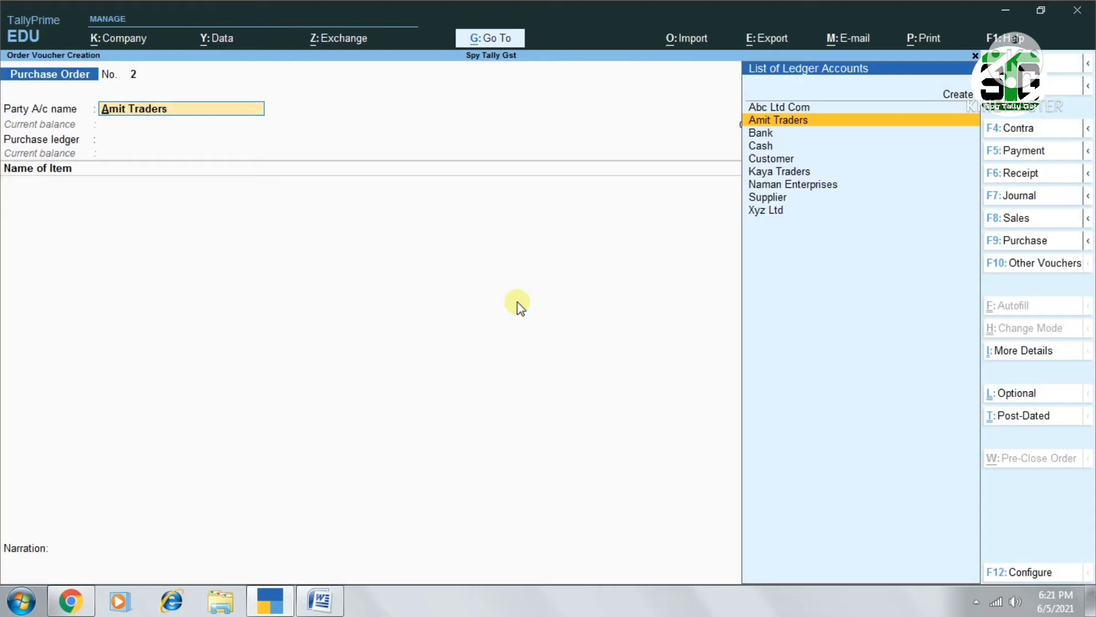
key(F12)
key(Down)
key(Down)
key(Down)
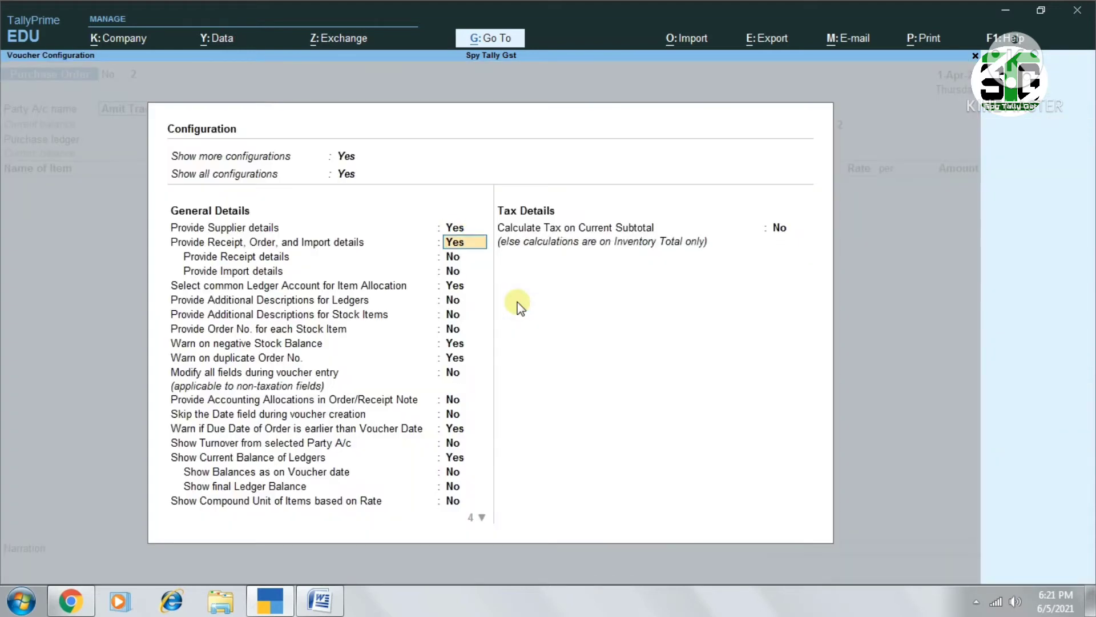
key(Down)
key(Down)
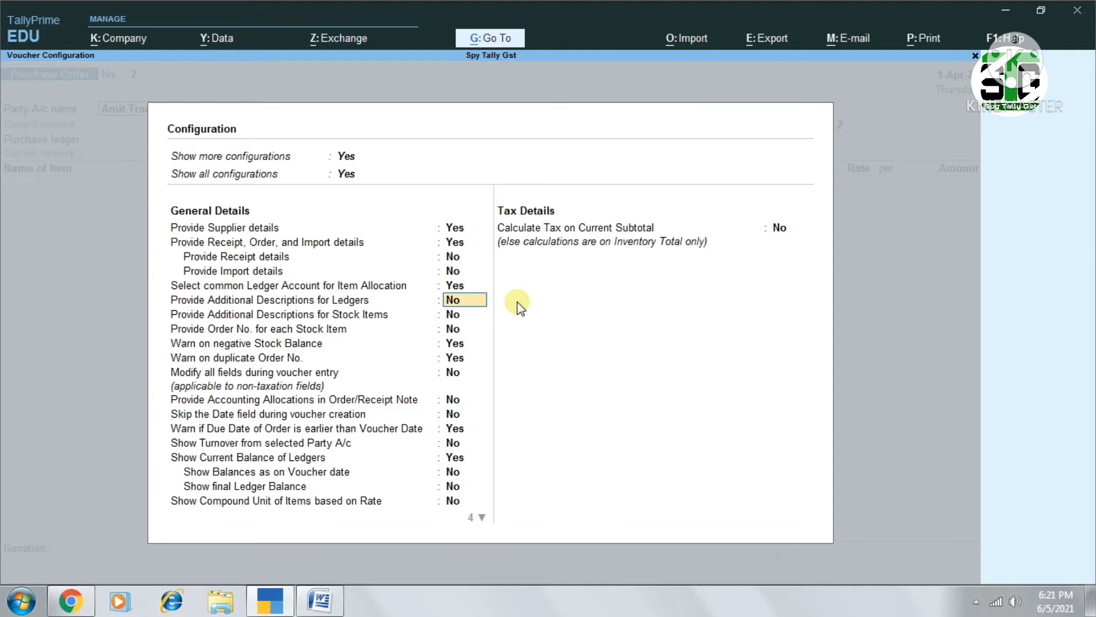
key(Up)
key(Up)
key(Up)
key(Up)
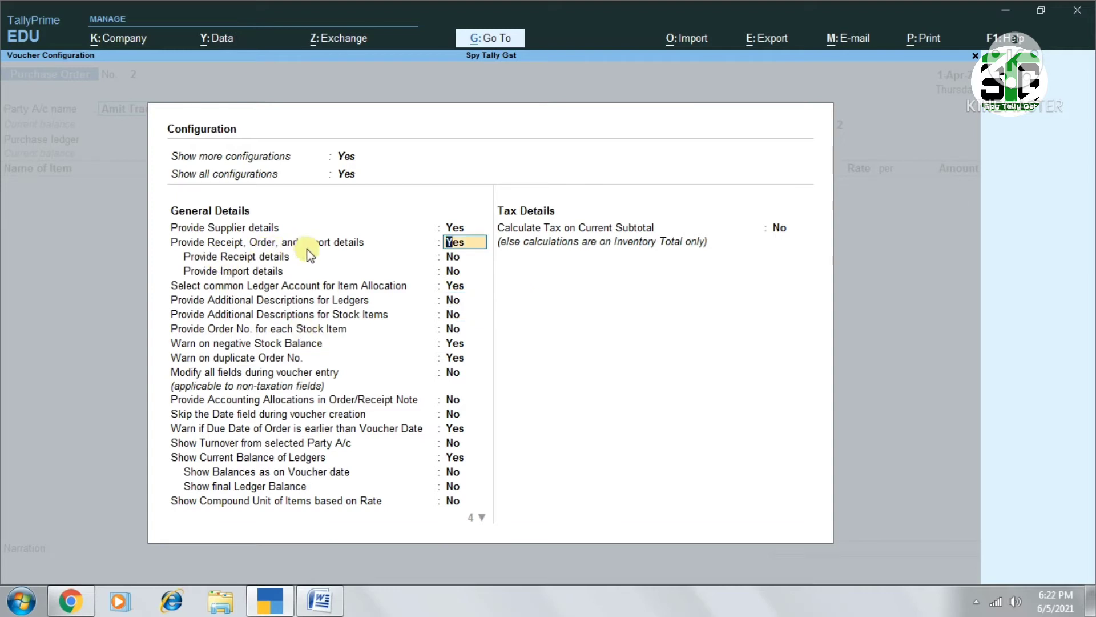
key(ctrl+a)
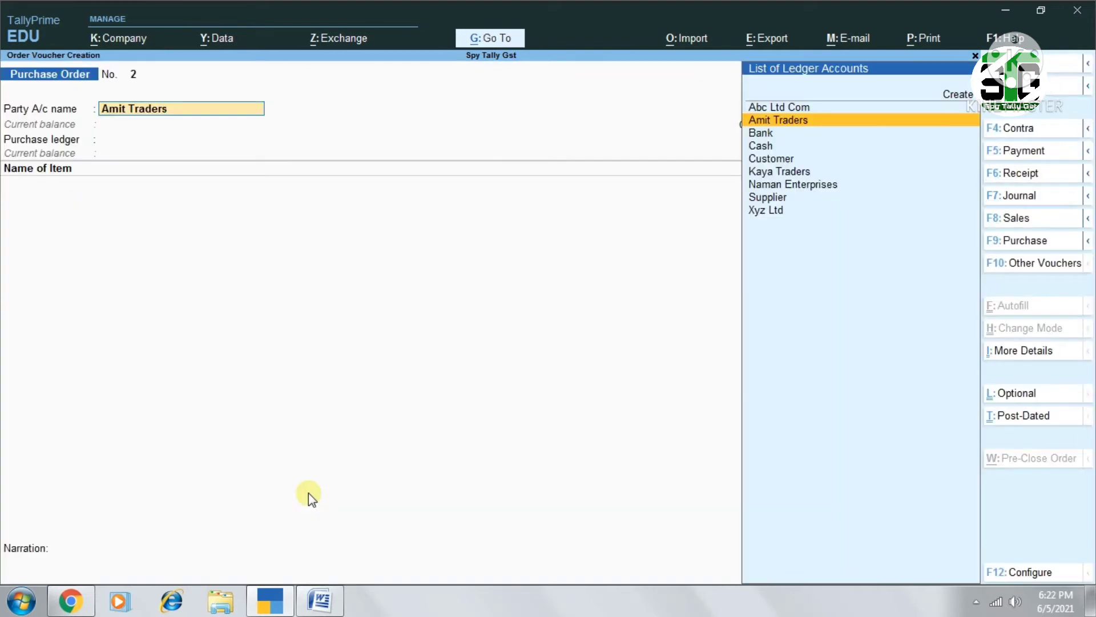
Confirm Amit Traders as the party, leaving the order details blank and accepting the default supplier details
key(Return)
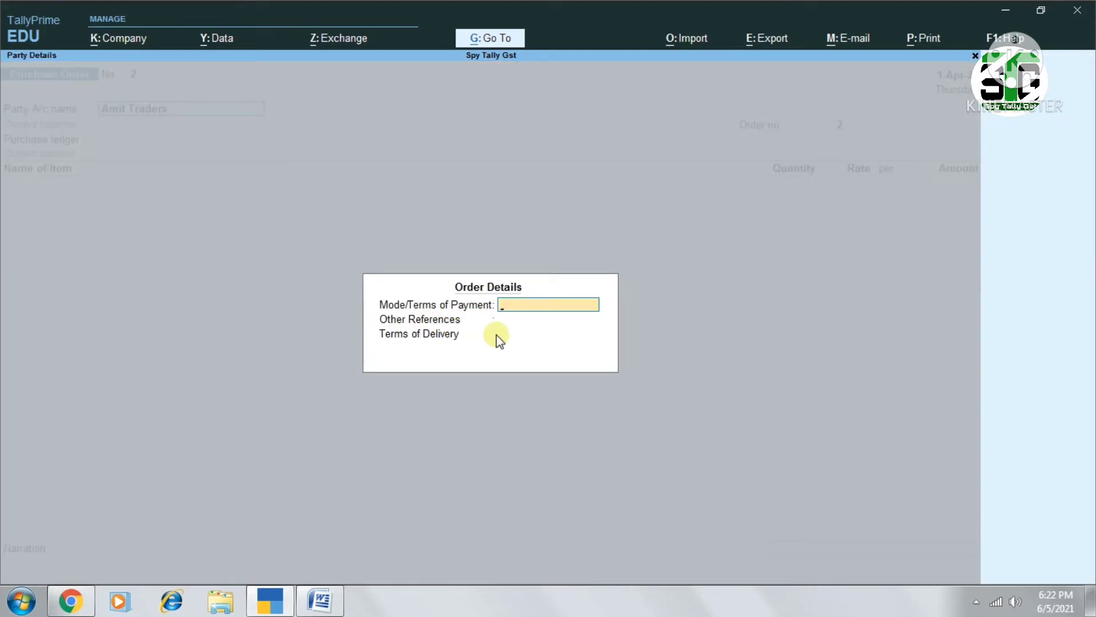
key(Return)
key(Return)
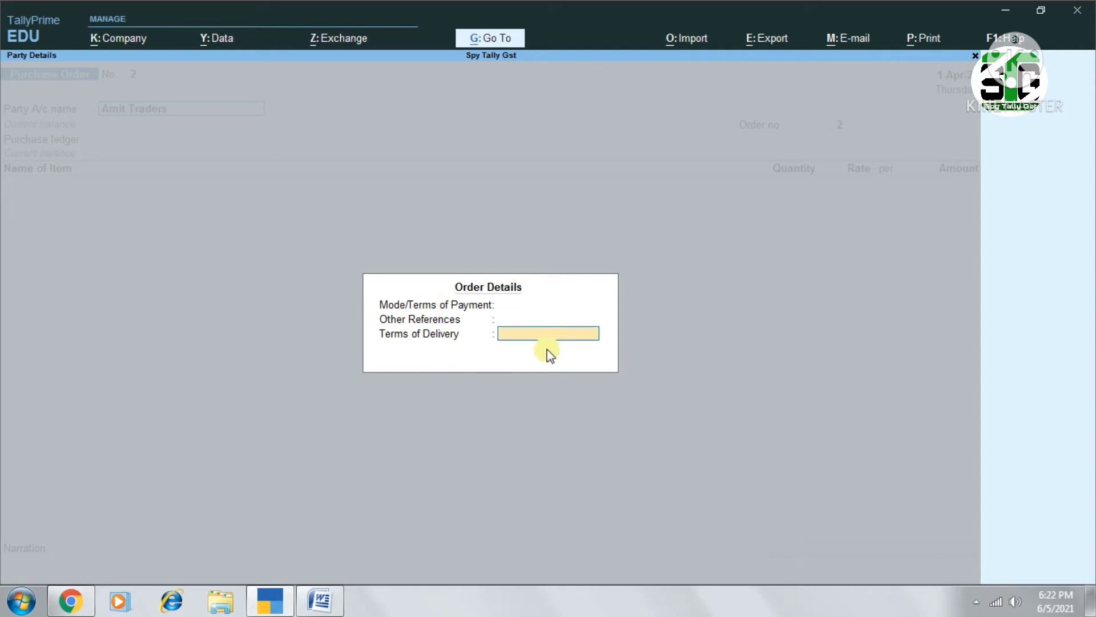
key(Return)
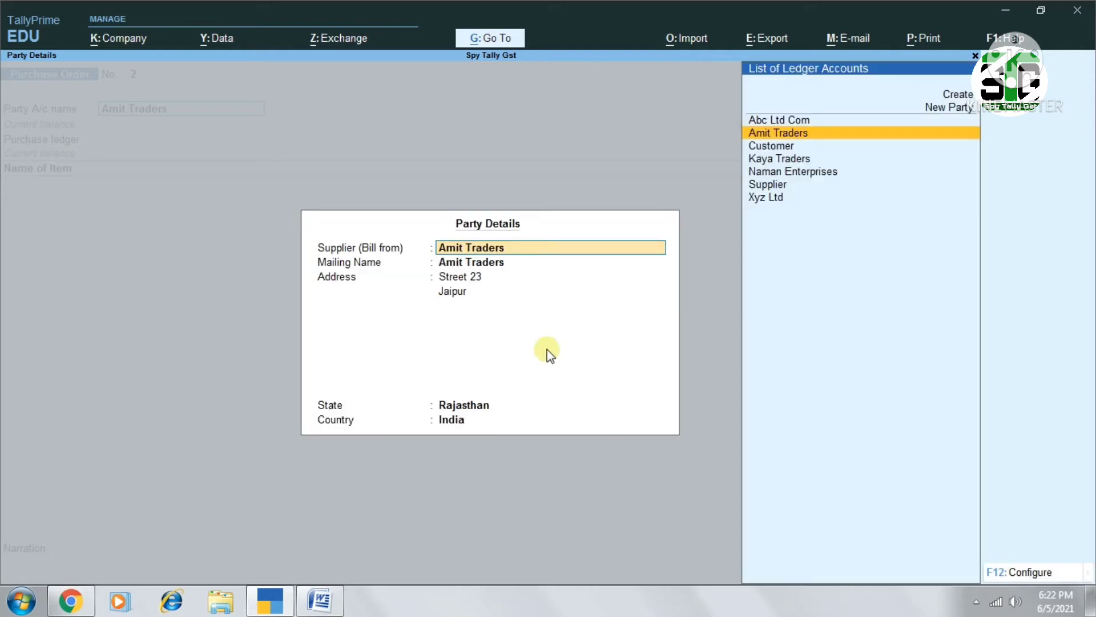
key(Return)
key(Return)
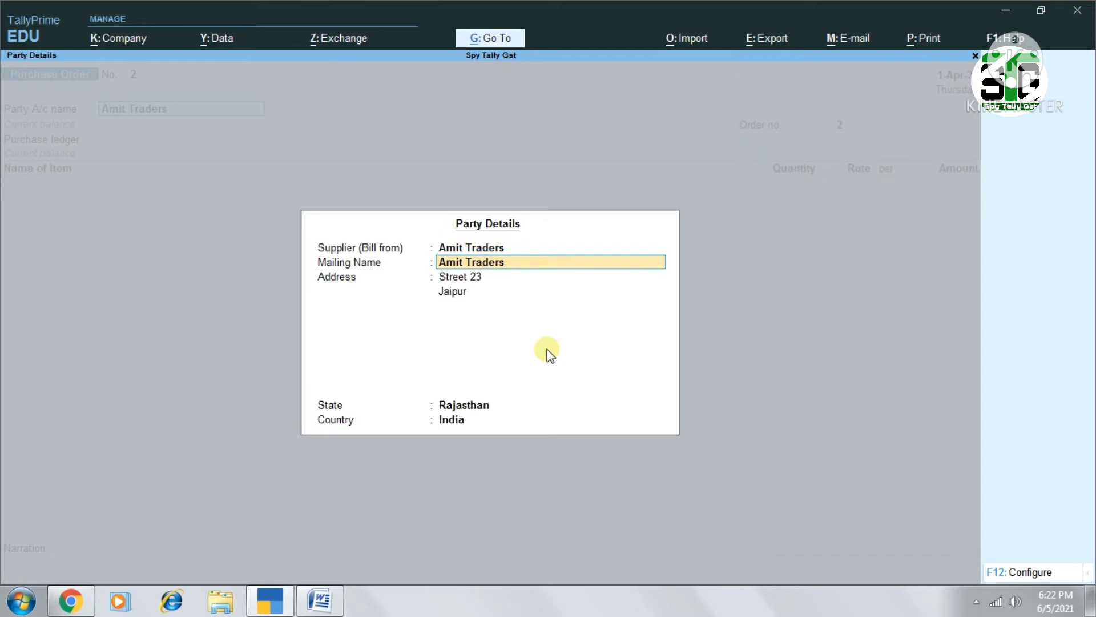
key(Return)
key(Return)
key(Return)
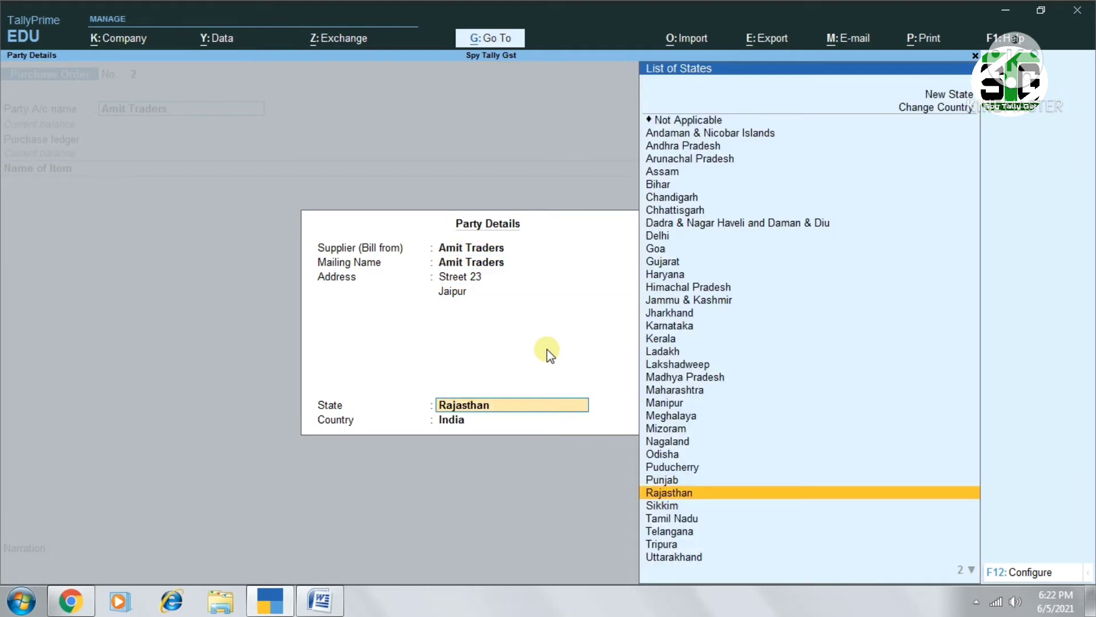
key(Return)
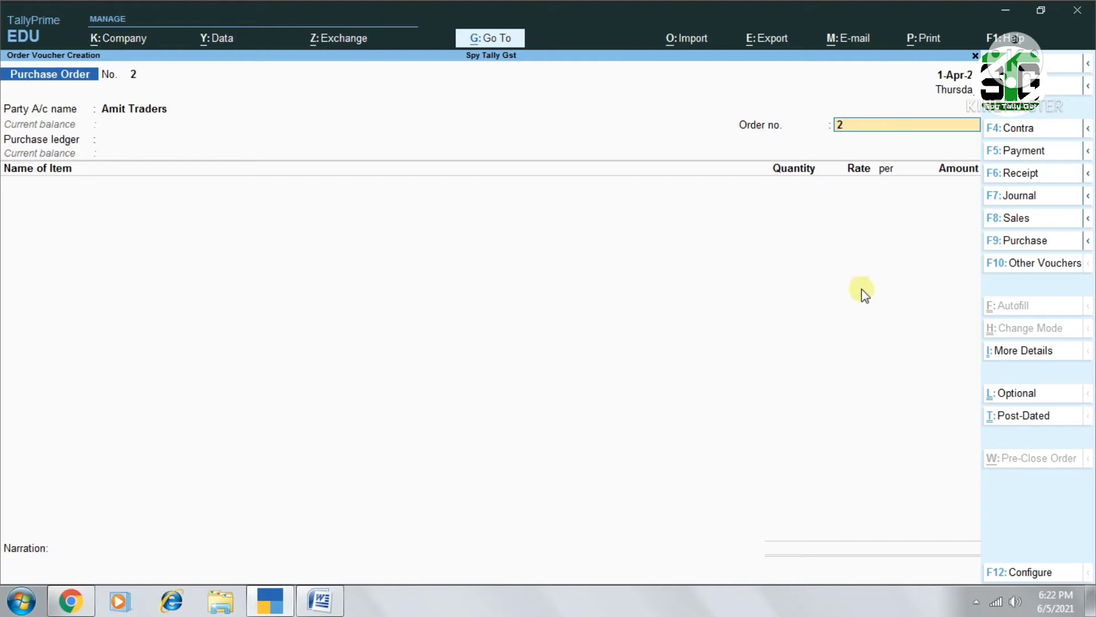
Fill in the purchase order's order number and choose Purchase as the purchase ledger
text(po/01)
key(Return)
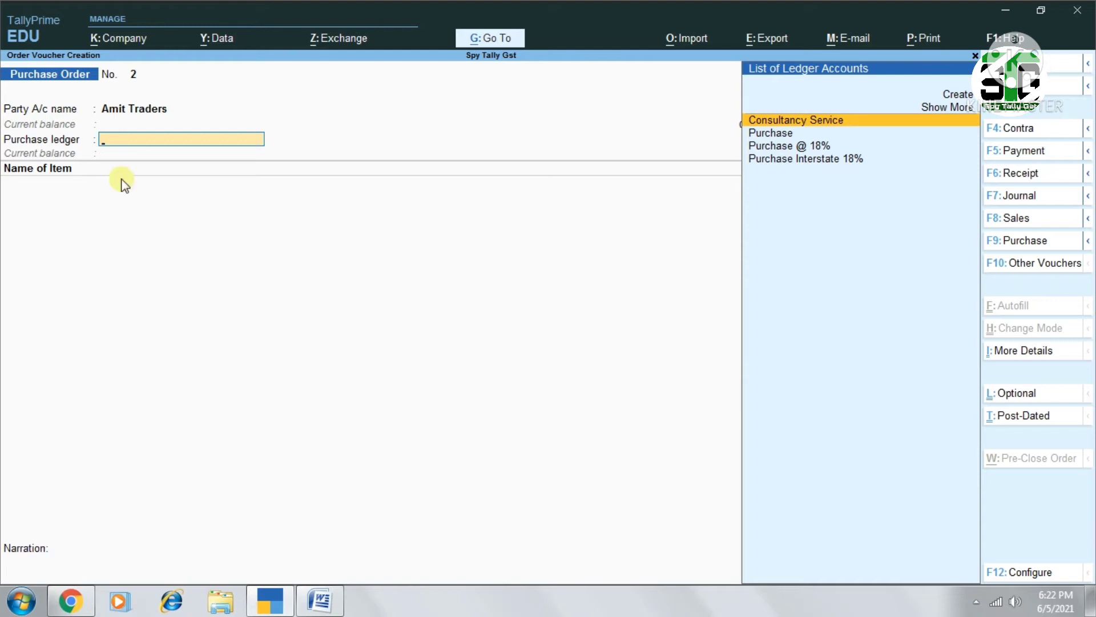
text(Pur)
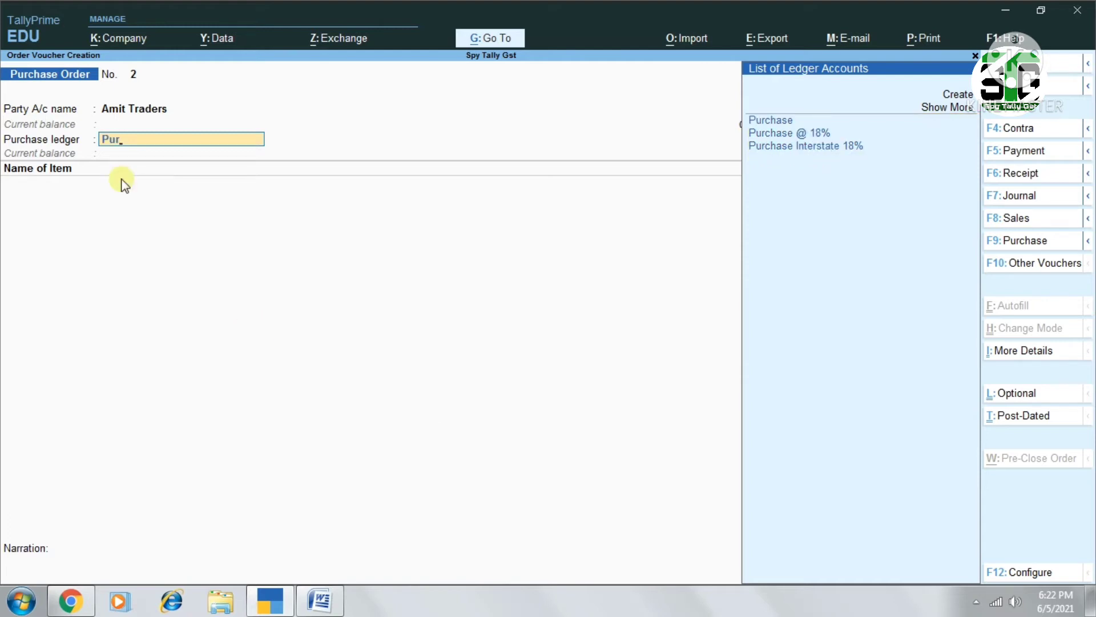
key(Return)
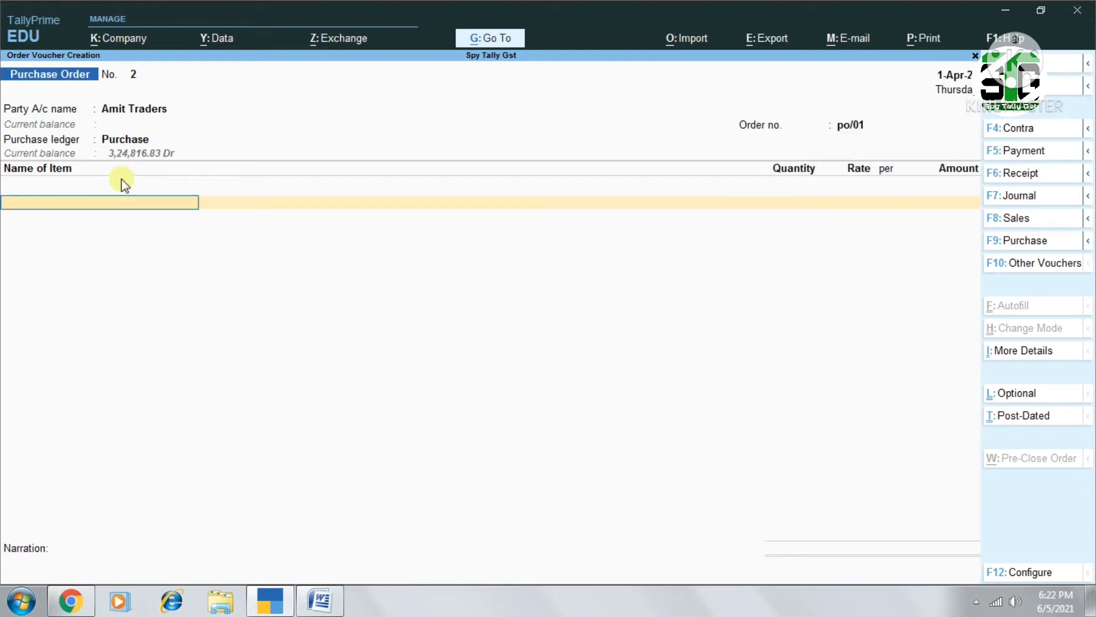
Add Computer as the first stock item, due on 1-May-21, with godown Any
text(Com)
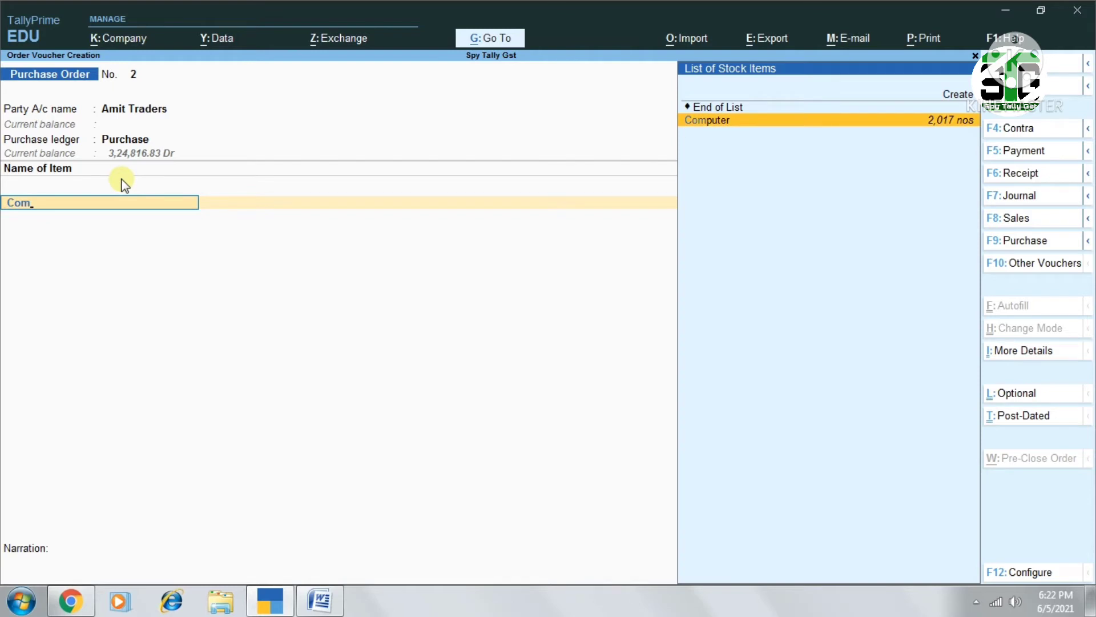
key(Return)
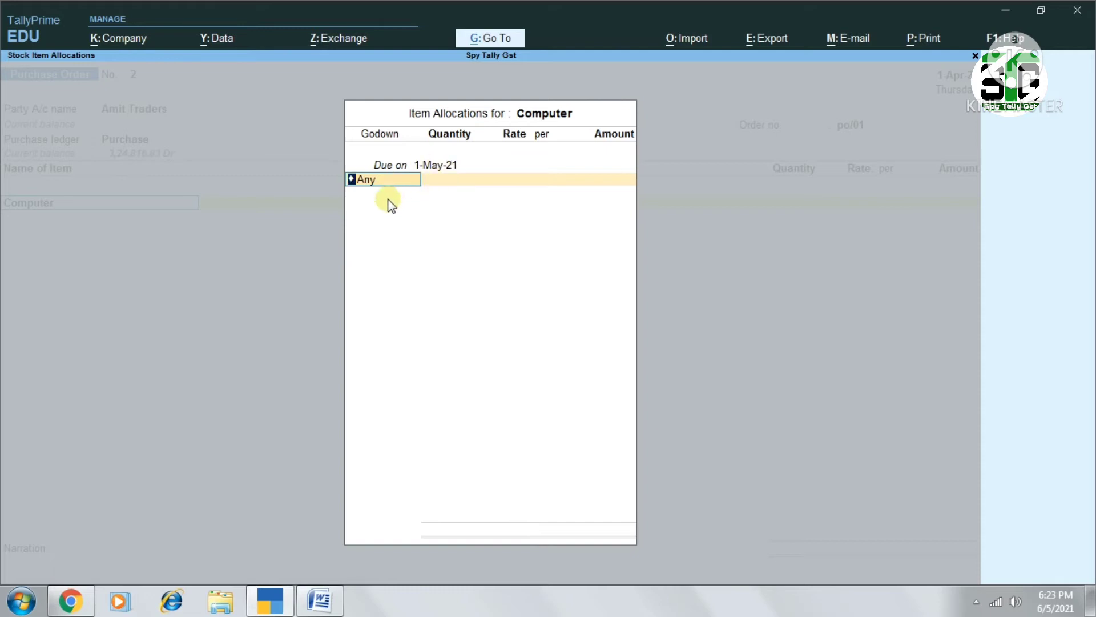
key(BackSpace)
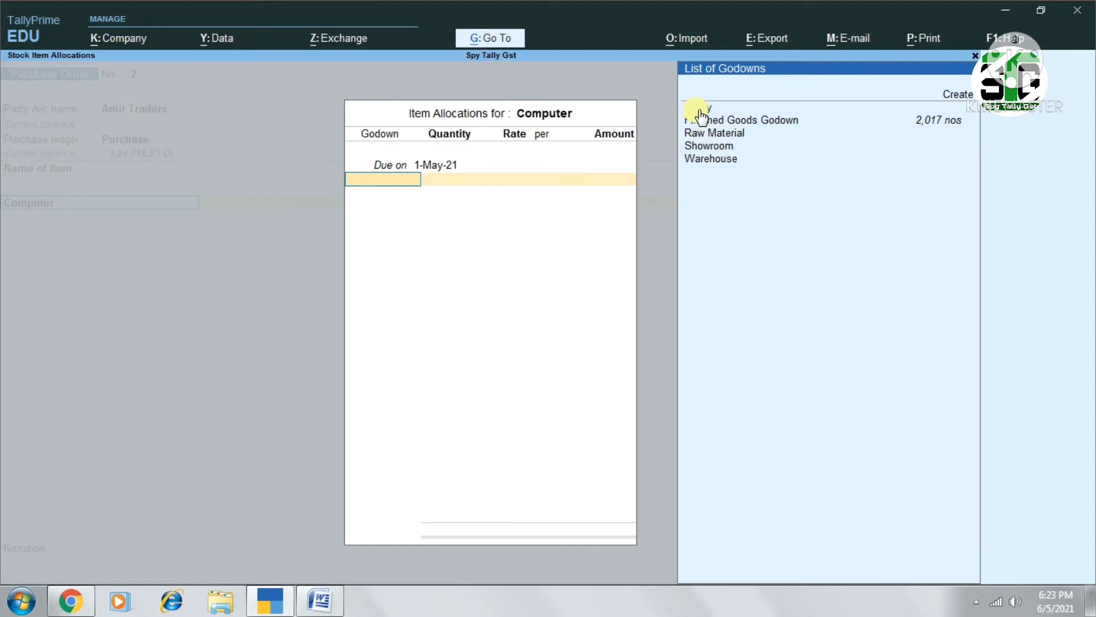
key(Down)
key(Down)
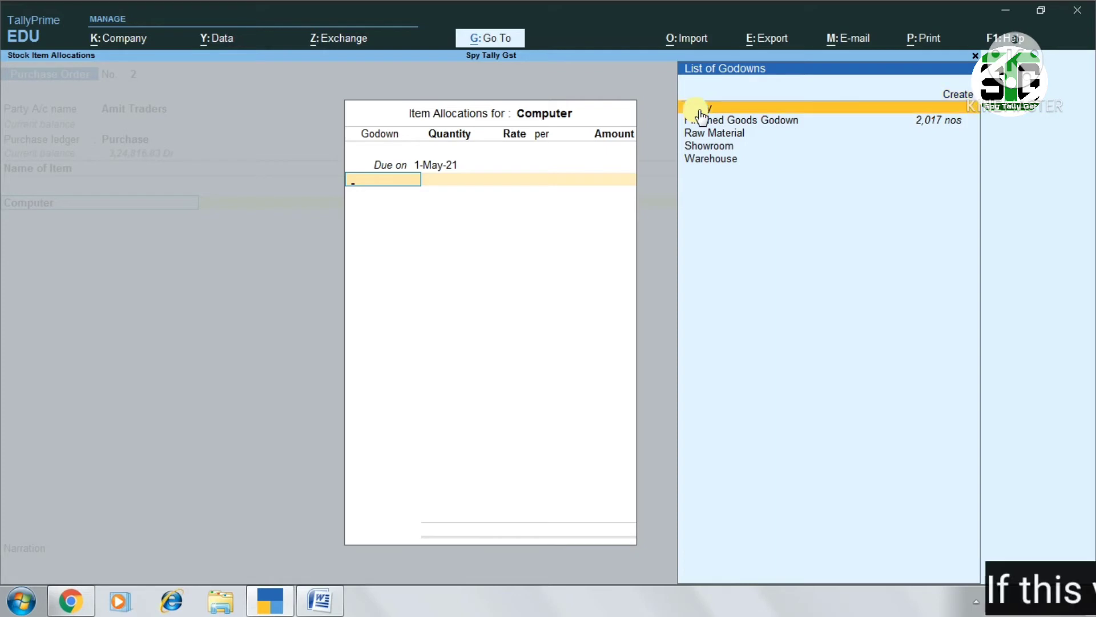
key(Return)
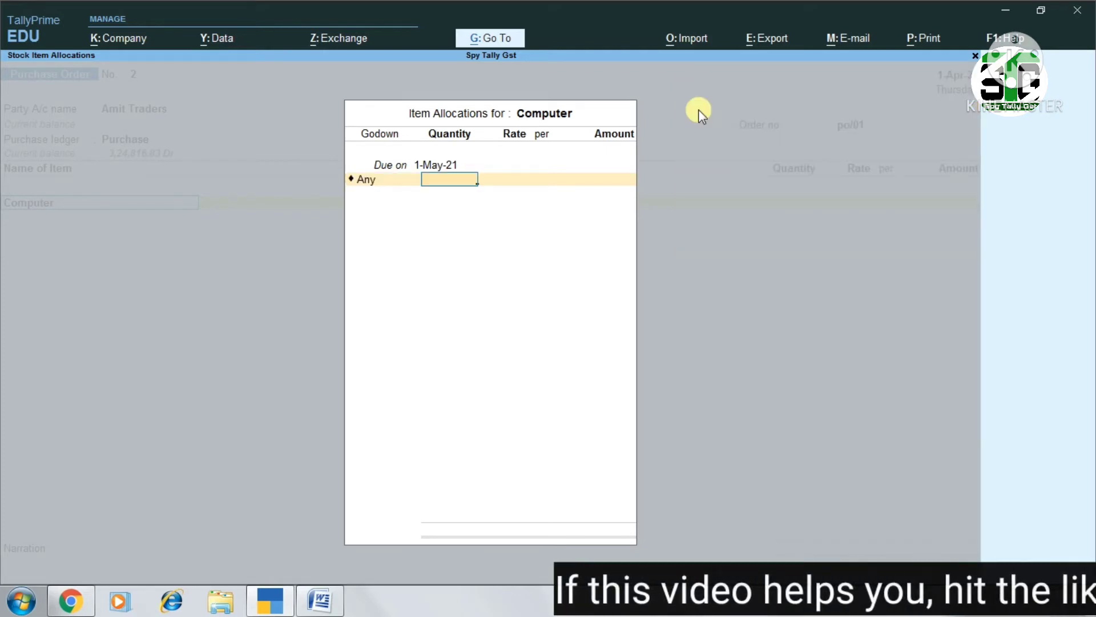
Set the Computer allocation to 25 nos at a rate of 25,000 and accept the item line
text(25)
key(Return)
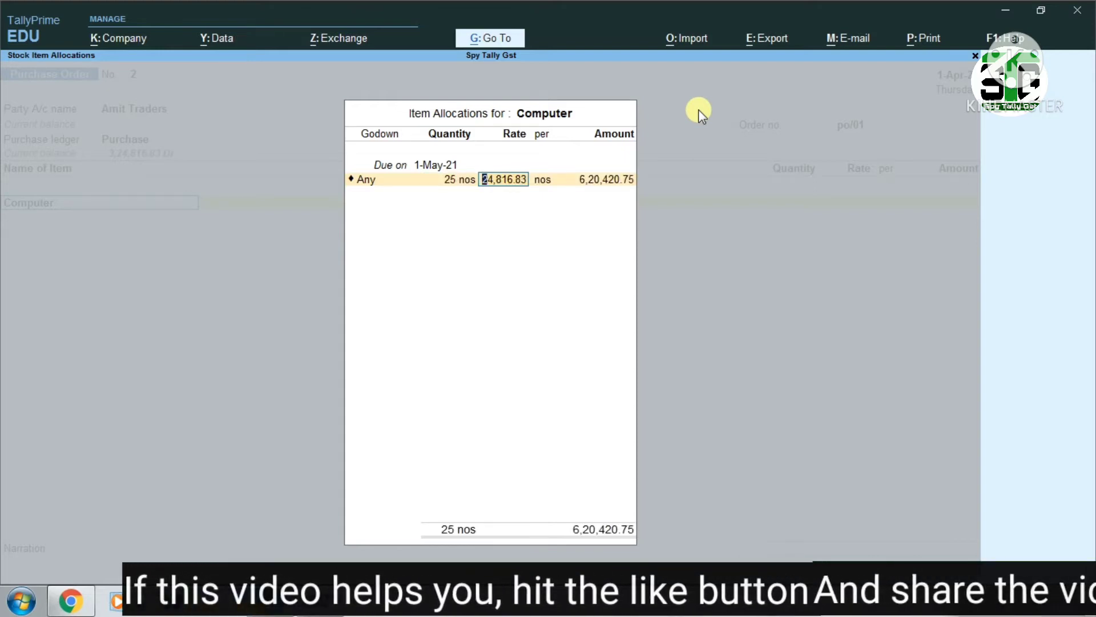
key(Return)
key(BackSpace)
key(BackSpace)
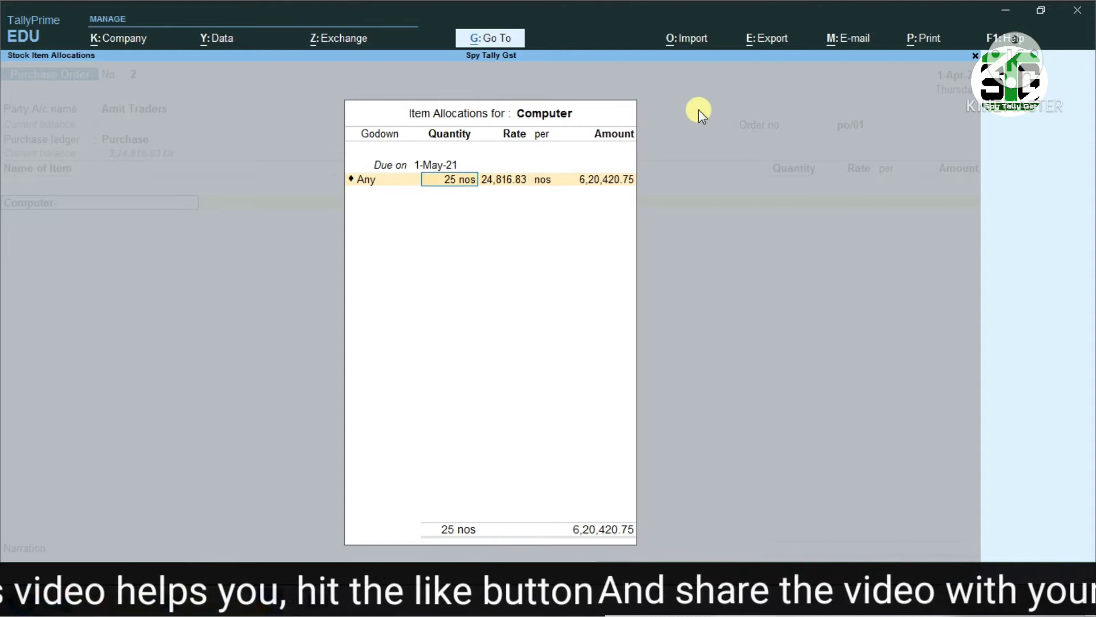
key(Return)
key(BackSpace)
text(25,0)
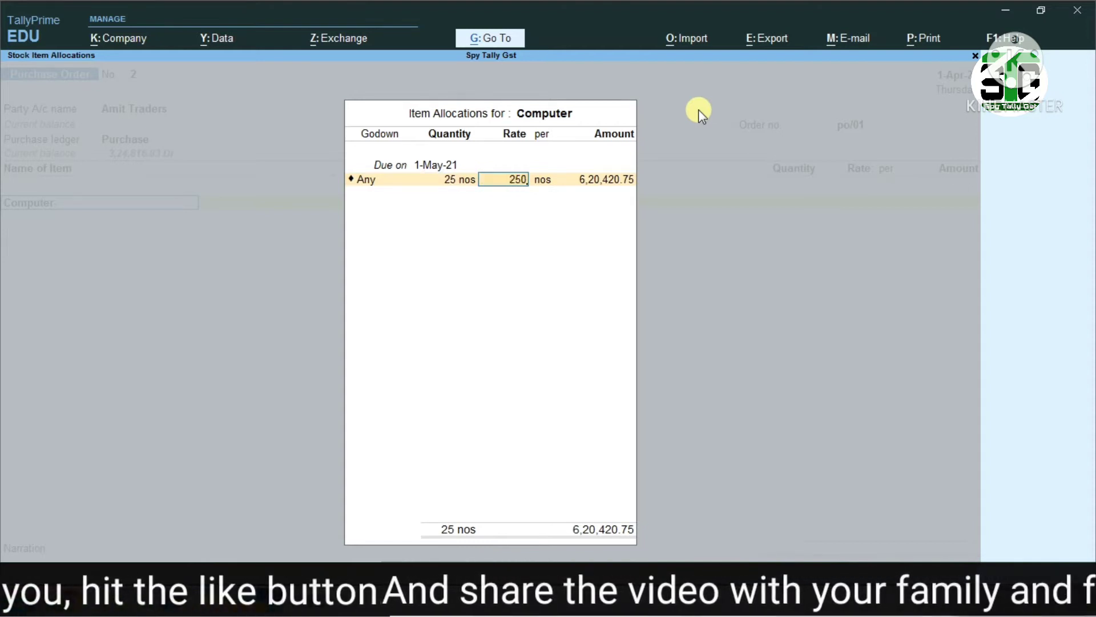
text(00)
key(Return)
key(Return)
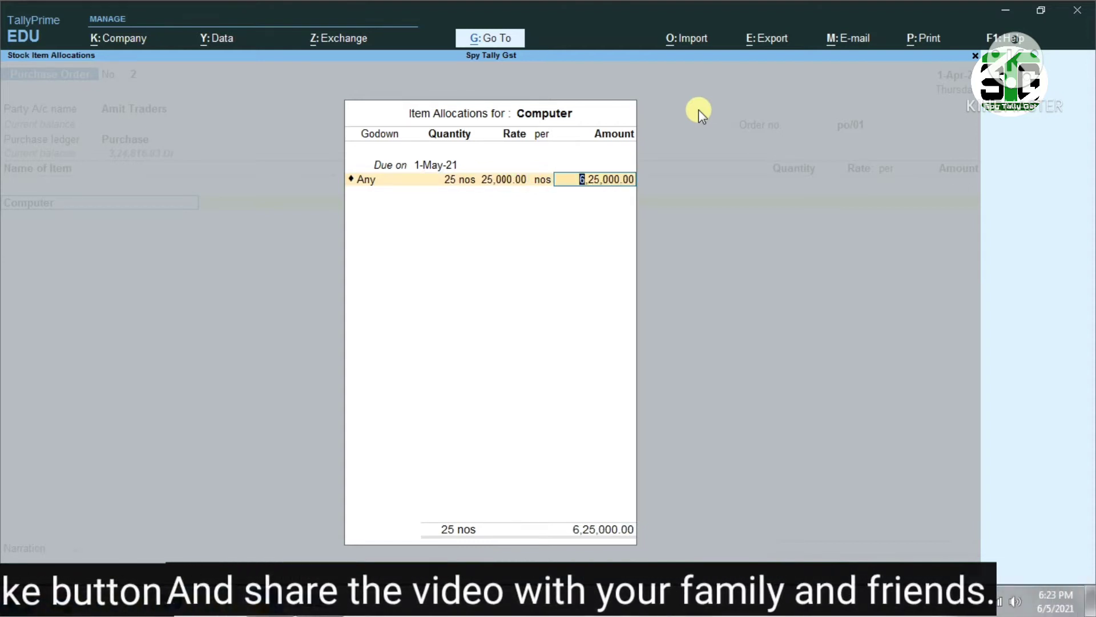
key(Return)
key(Return)
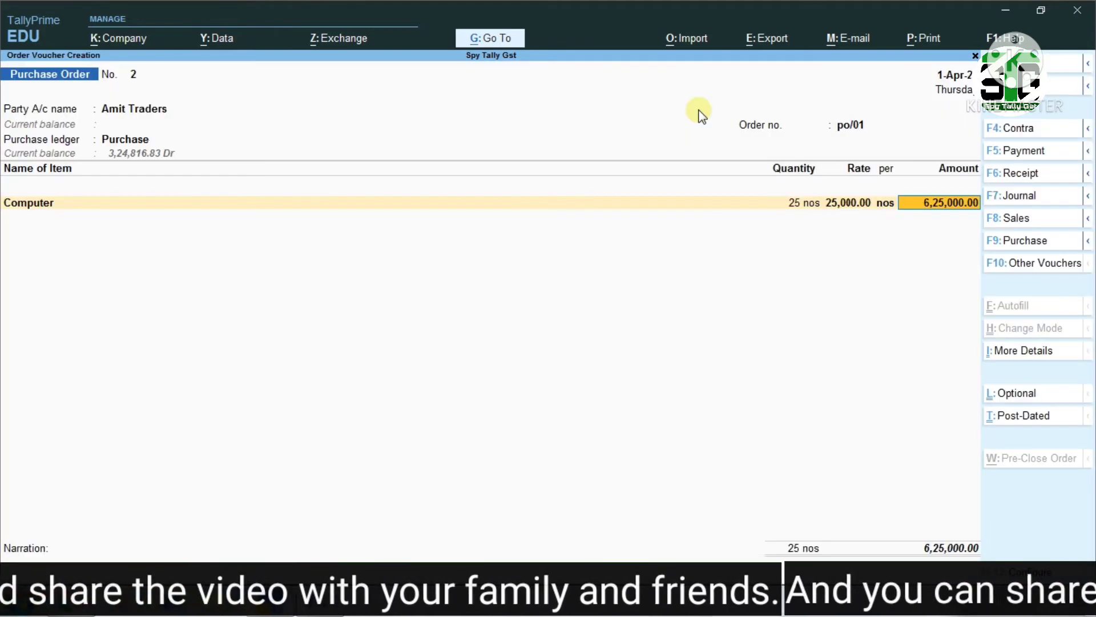
key(Return)
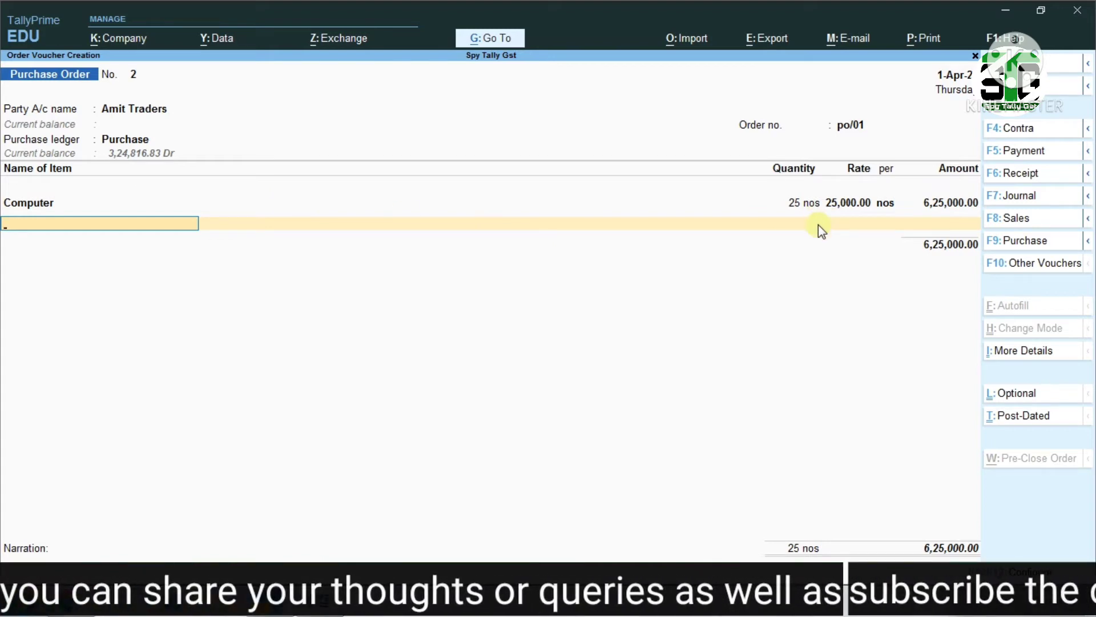
Set Provide Order No. for each Stock Item to Yes in the voucher configuration and save it
key(F12)
key(Down)
key(Down)
key(Down)
key(Down)
key(Down)
key(Down)
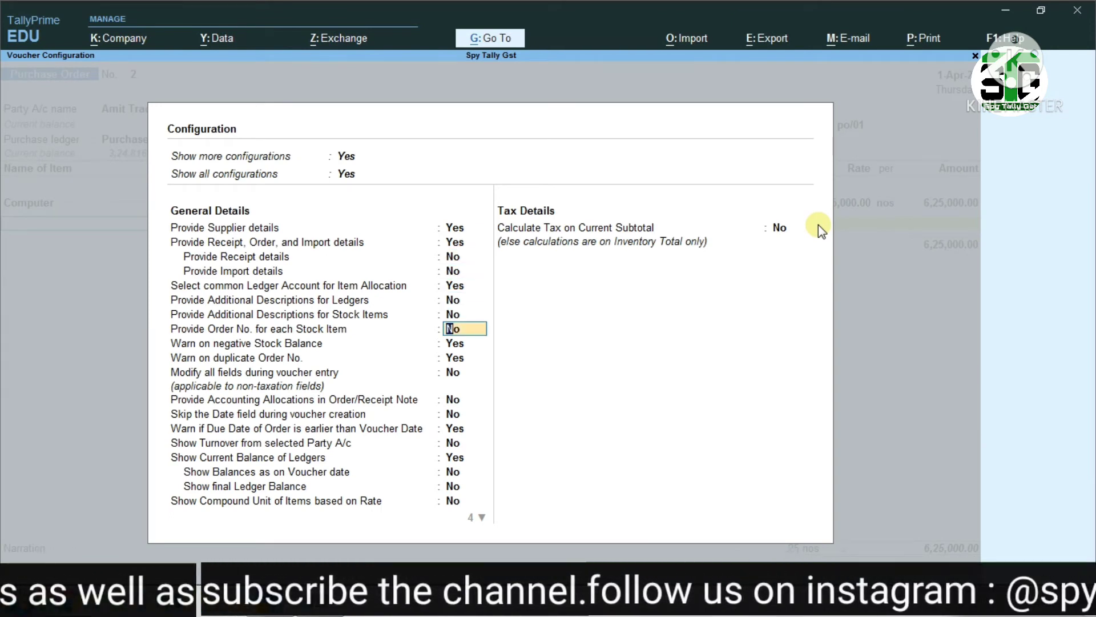
text(y)
key(Return)
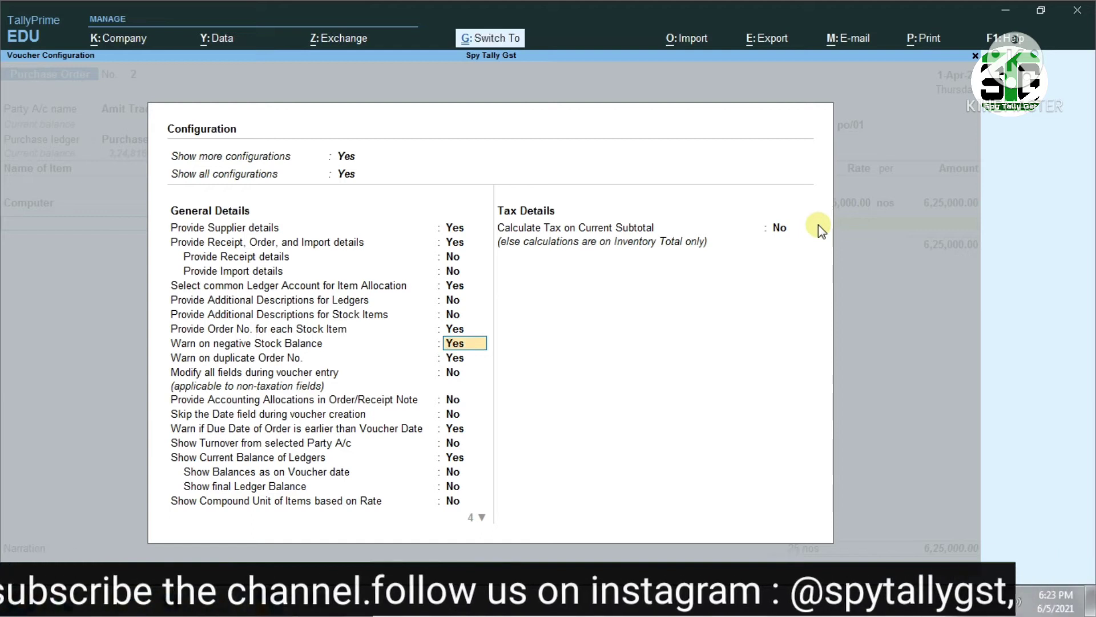
key(ctrl+a)
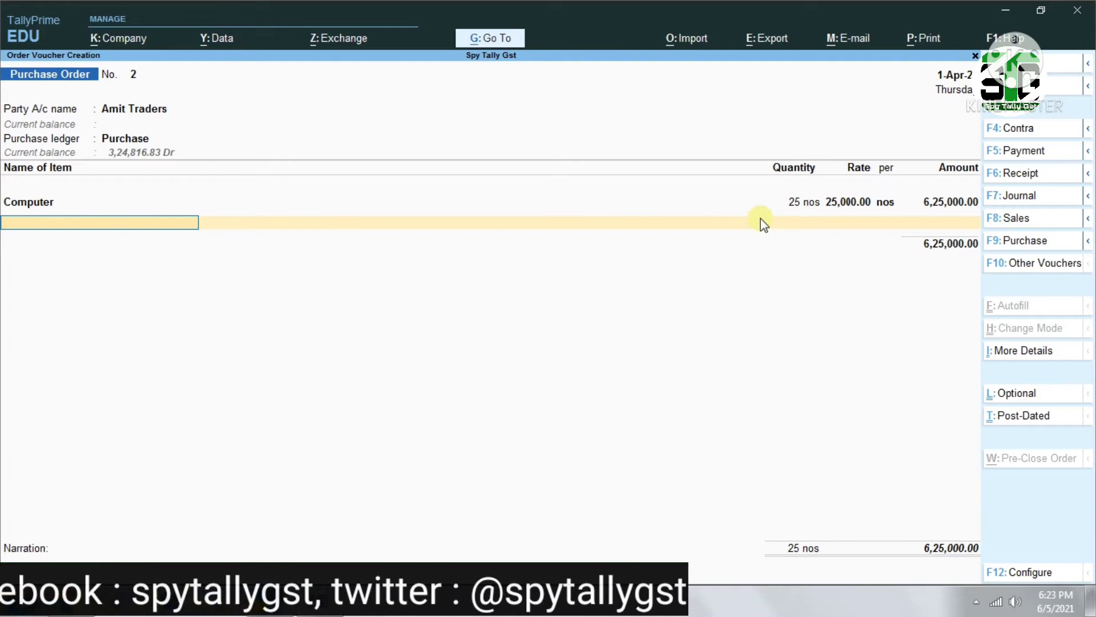
Add Laptop as the second stock item, view its allocation fields and leave them unfilled
text(lap)
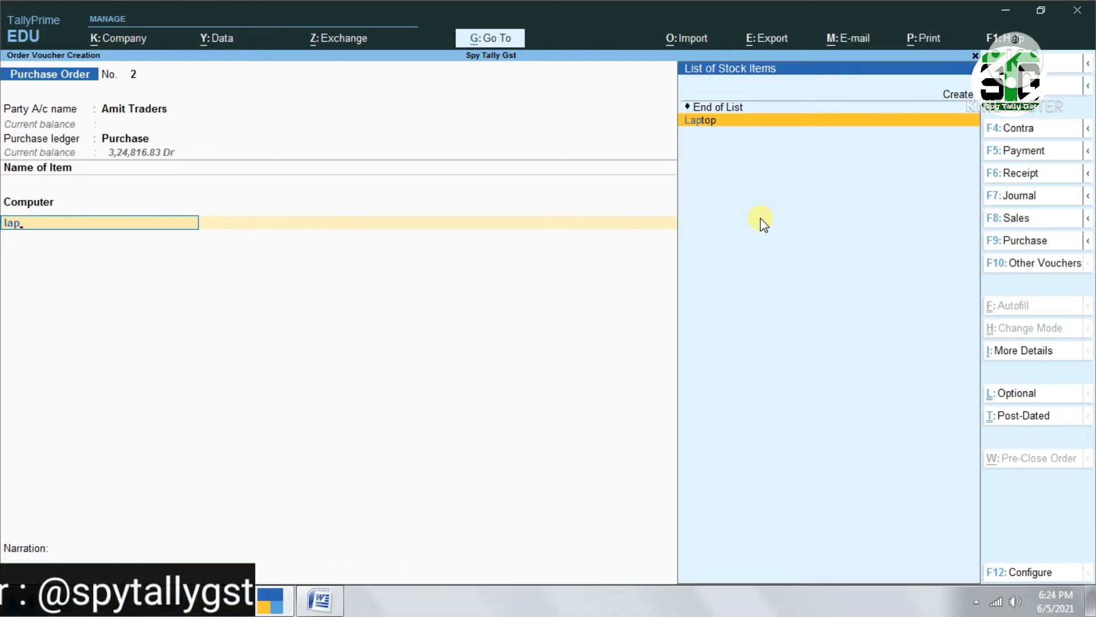
key(Return)
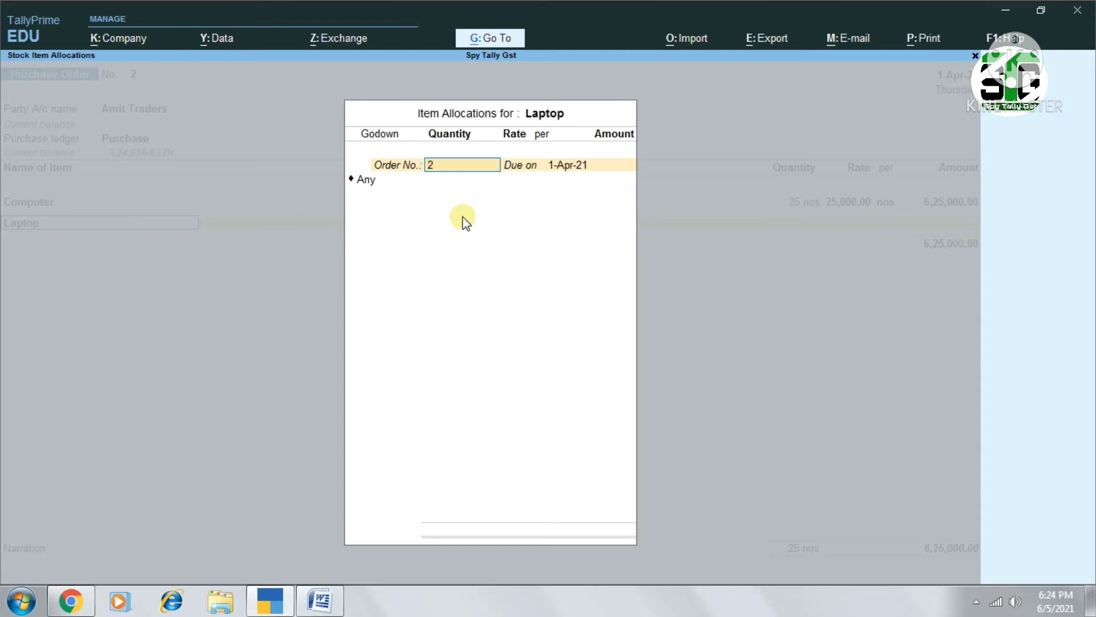
key(Escape)
Set Provide Order No. for each Stock Item back to No in the voucher configuration and save it
key(F12)
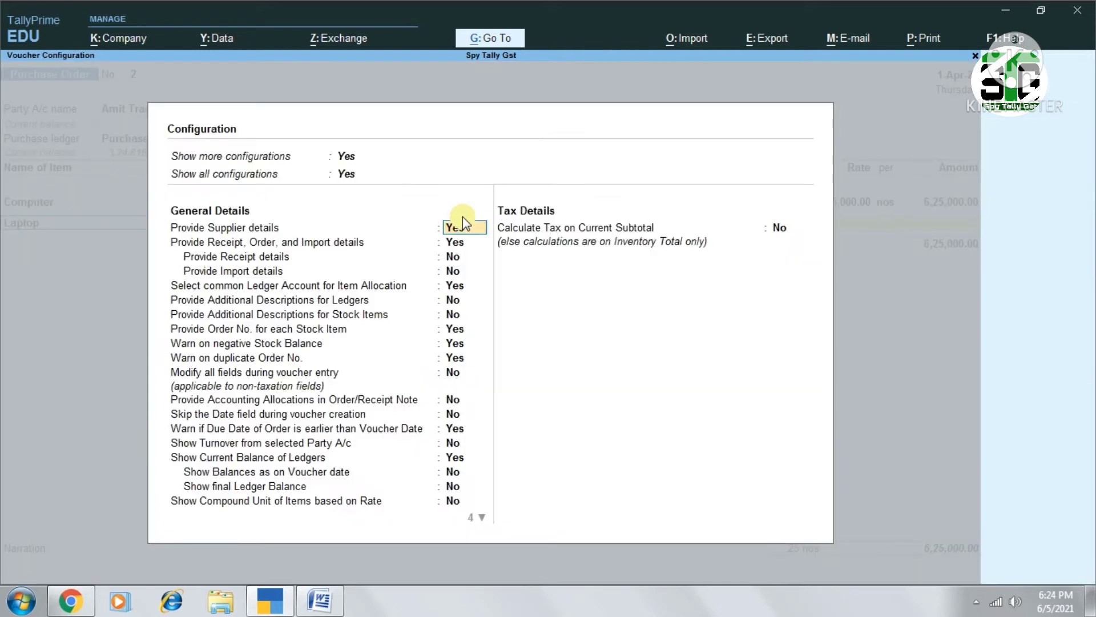
key(Down)
key(Down)
key(Down)
key(Down)
key(Down)
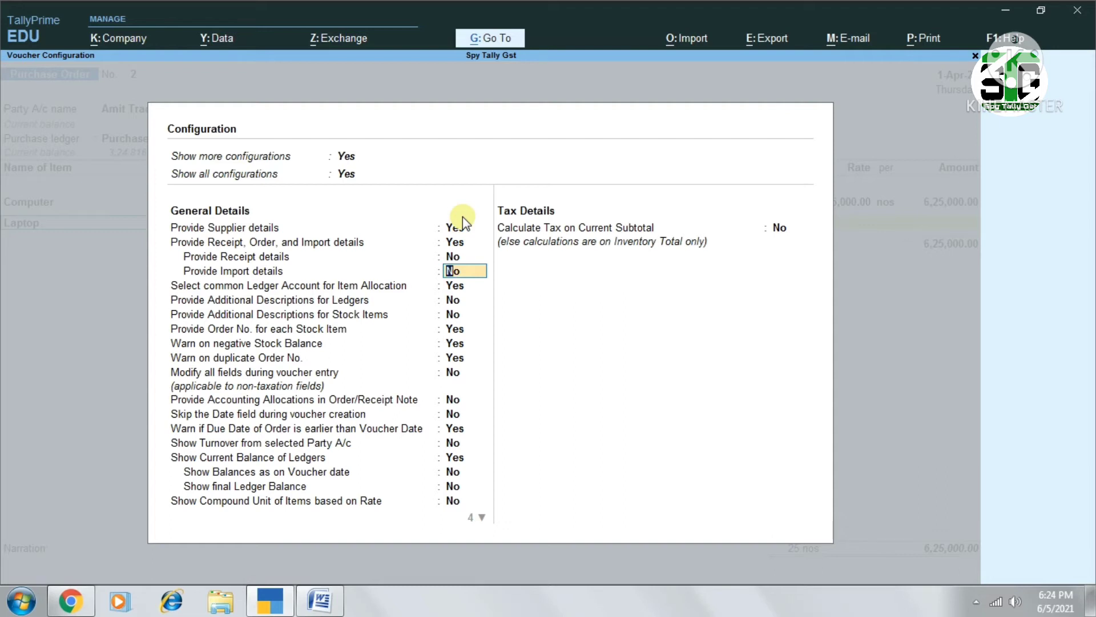
key(Down)
key(Down)
text(n)
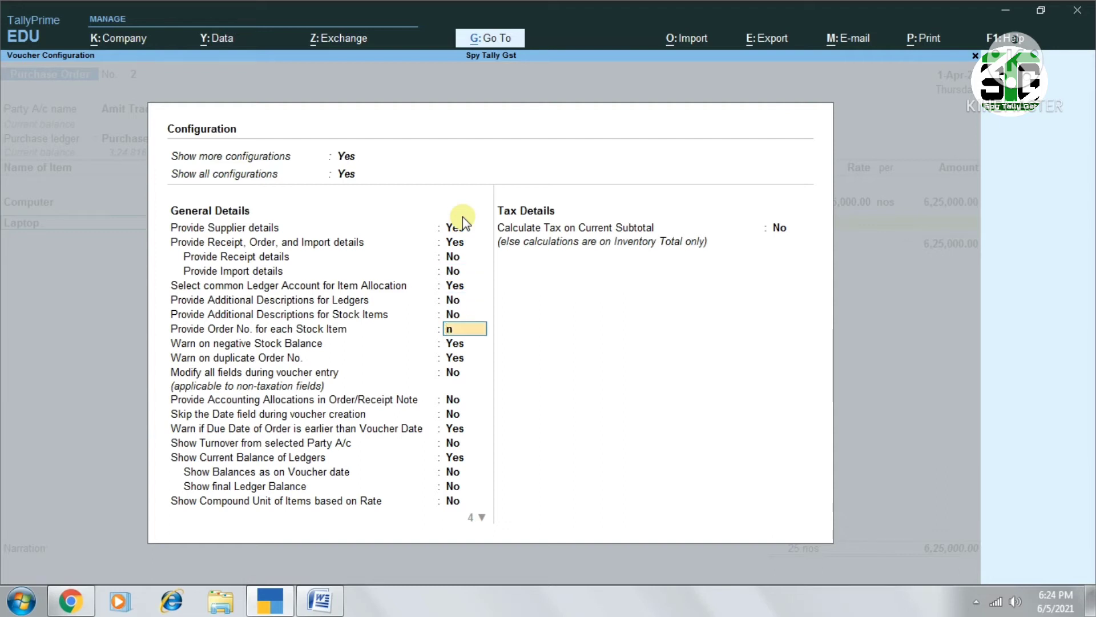
key(Return)
key(ctrl+a)
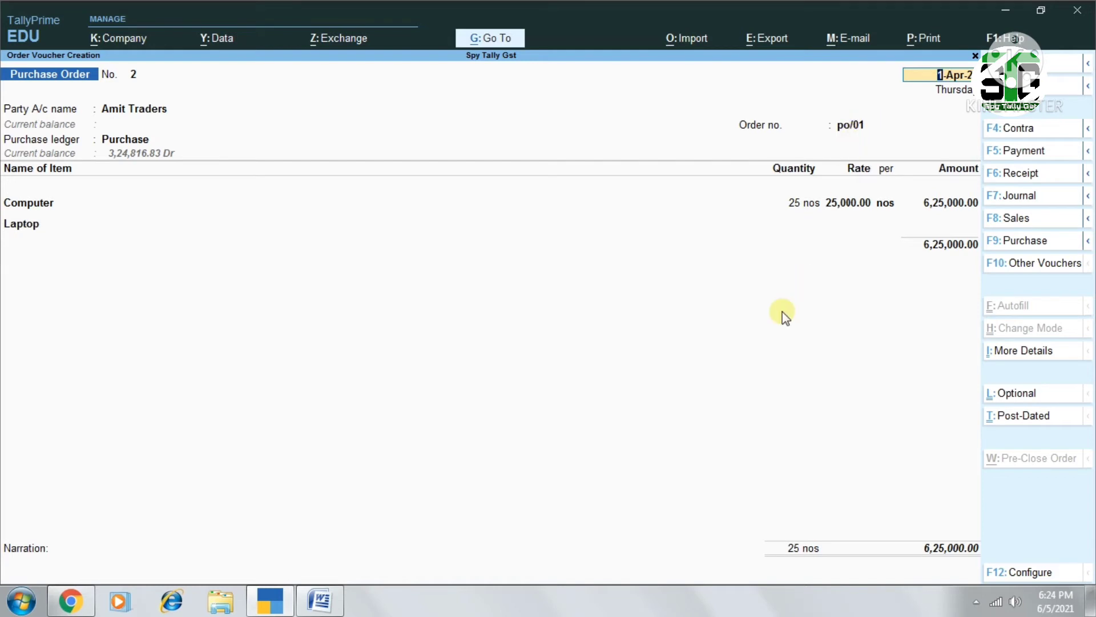
Accept the existing date, party, order and Computer entries unchanged and reopen the Laptop item's allocation
key(Return)
key(Return)
key(Return)
key(Return)
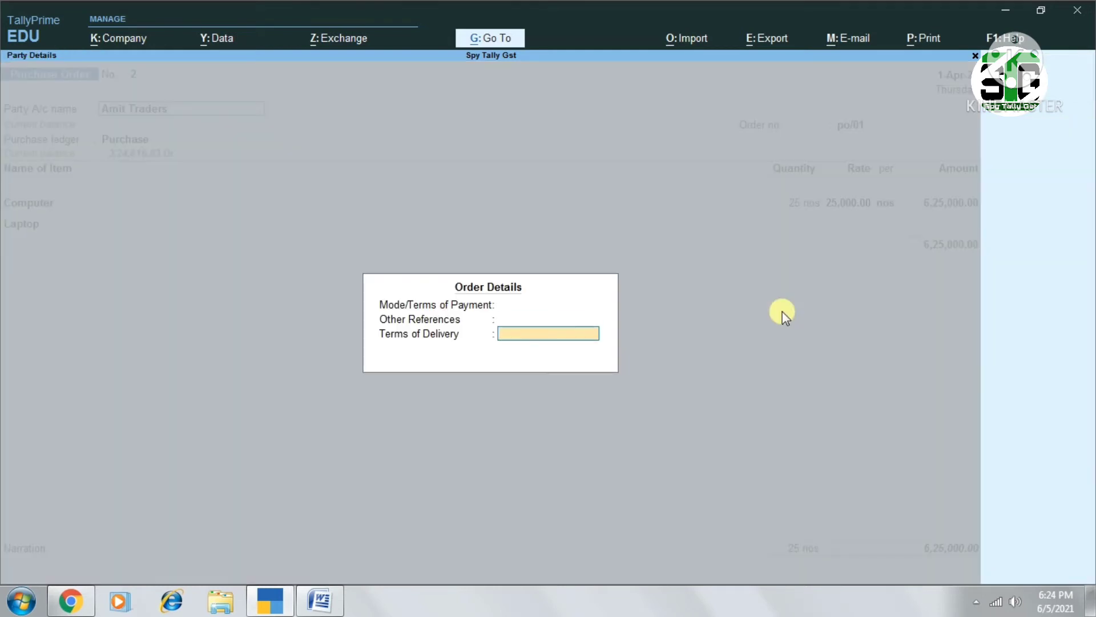
key(Return)
key(Return)
key(Return)
key(Return)
key(Return)
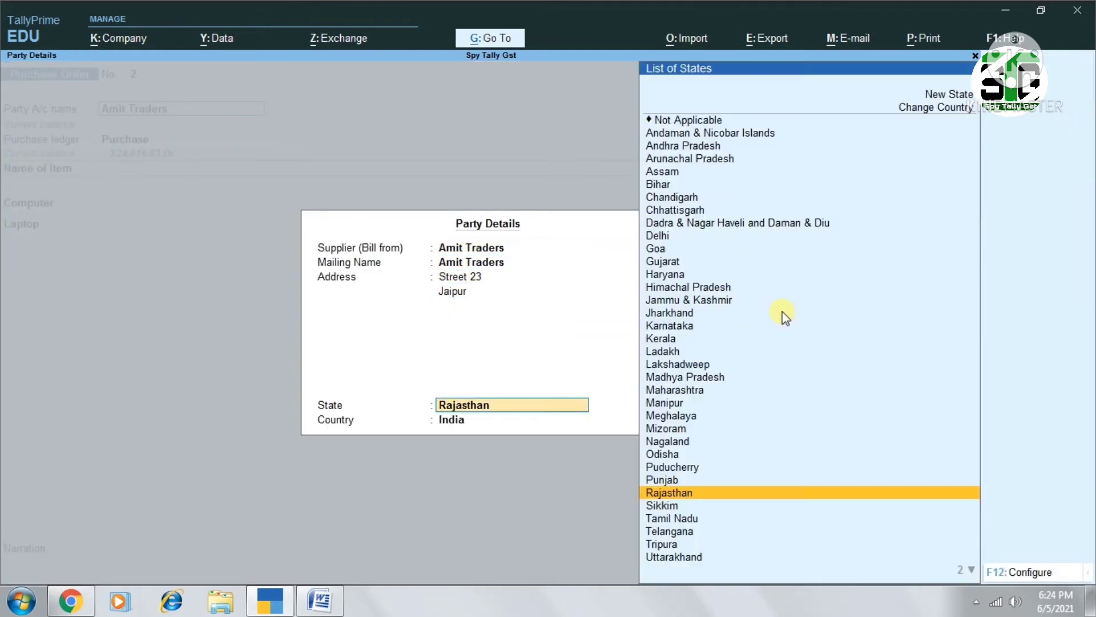
key(Return)
key(Return)
key(Return)
key(Return)
key(Return)
key(Return)
key(Return)
key(Return)
key(Return)
key(Return)
key(Return)
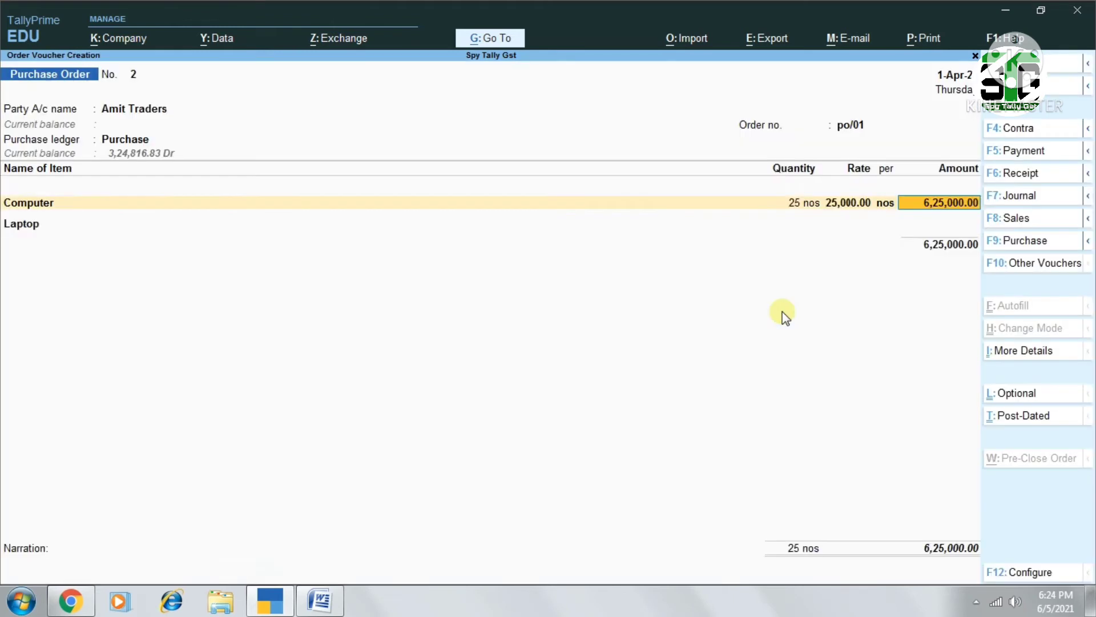
key(Return)
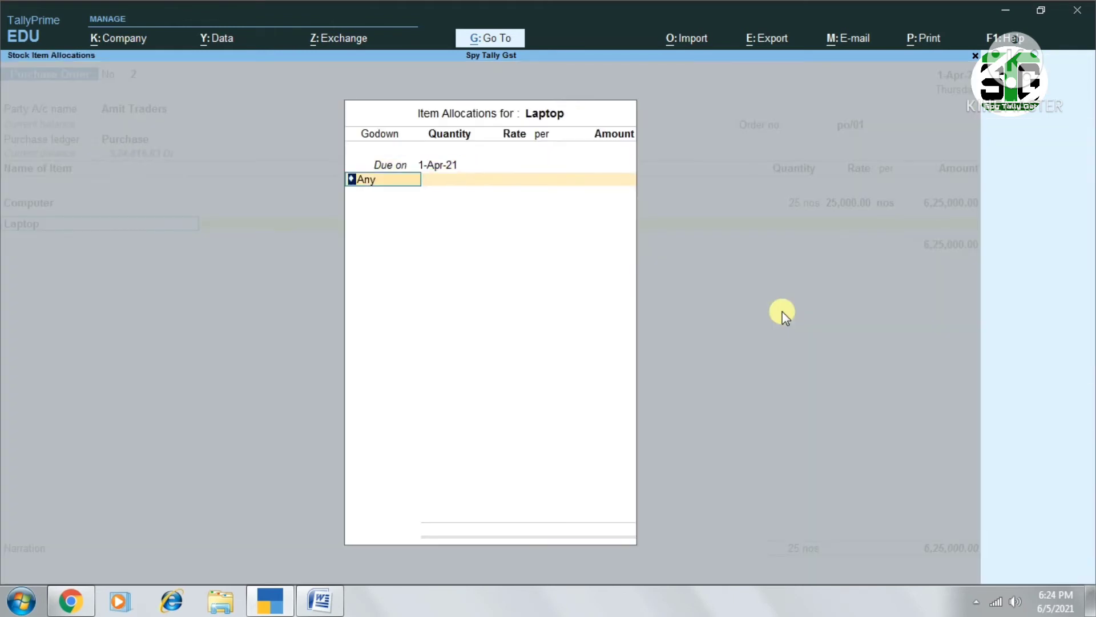
Set the Laptop allocation's due date to 1-May-21 and keep godown Any
key(BackSpace)
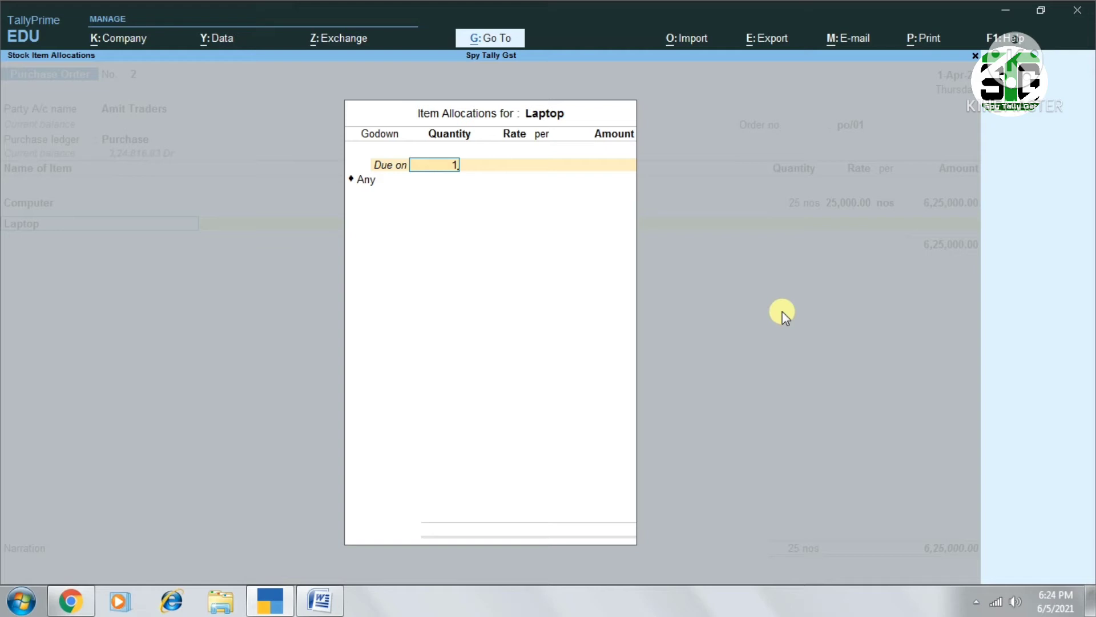
text(.5)
key(Return)
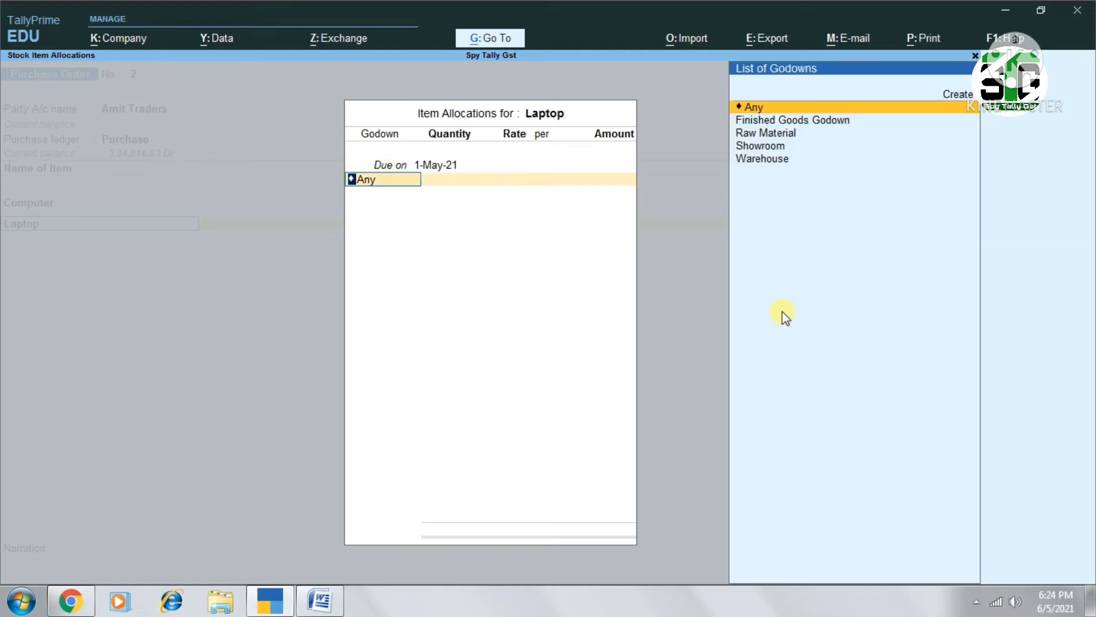
key(Return)
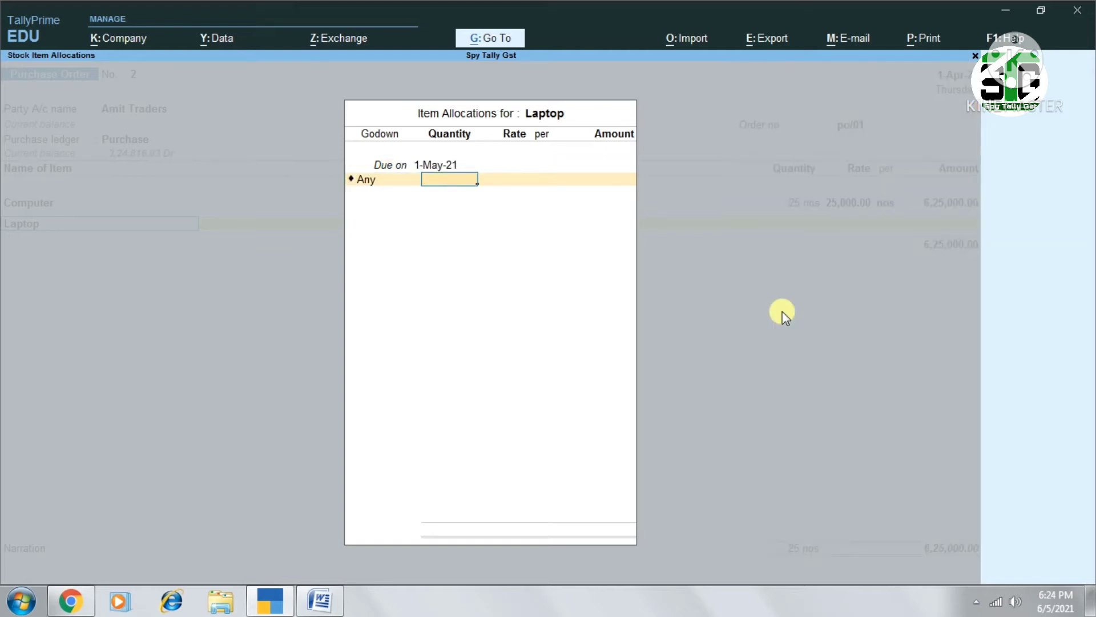
Set the Laptop allocation to 20 nos at a rate of 40,000 and accept it
text(20)
key(Return)
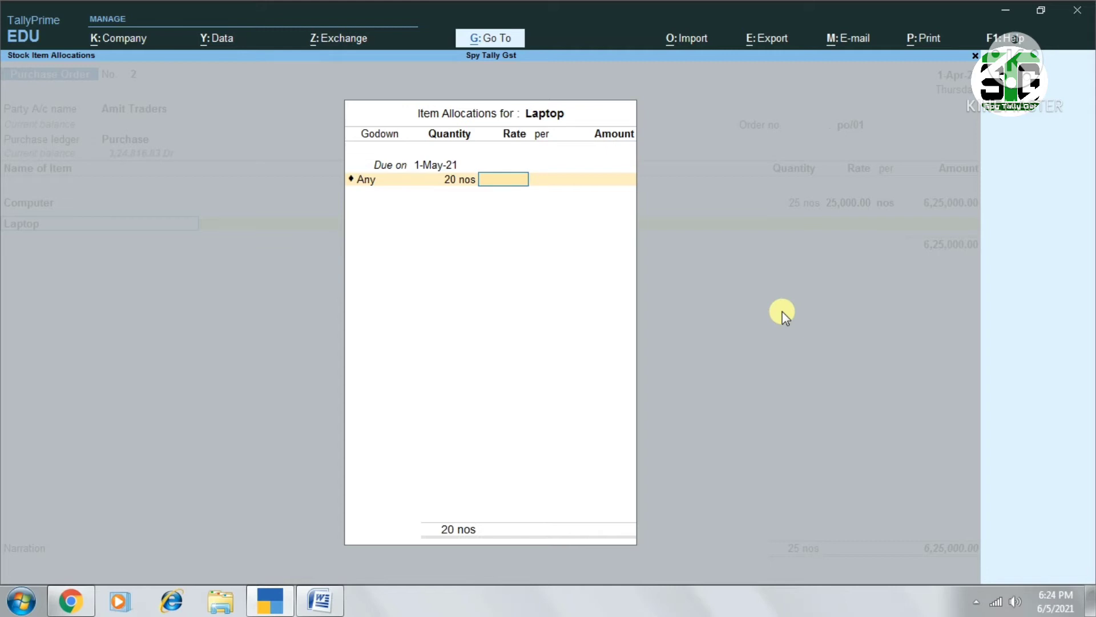
text(40000)
key(Return)
End the item list and enter the narration "this order is delievered on the right time... and send me the invoice"
key(Return)
key(Return)
key(Return)
key(Return)
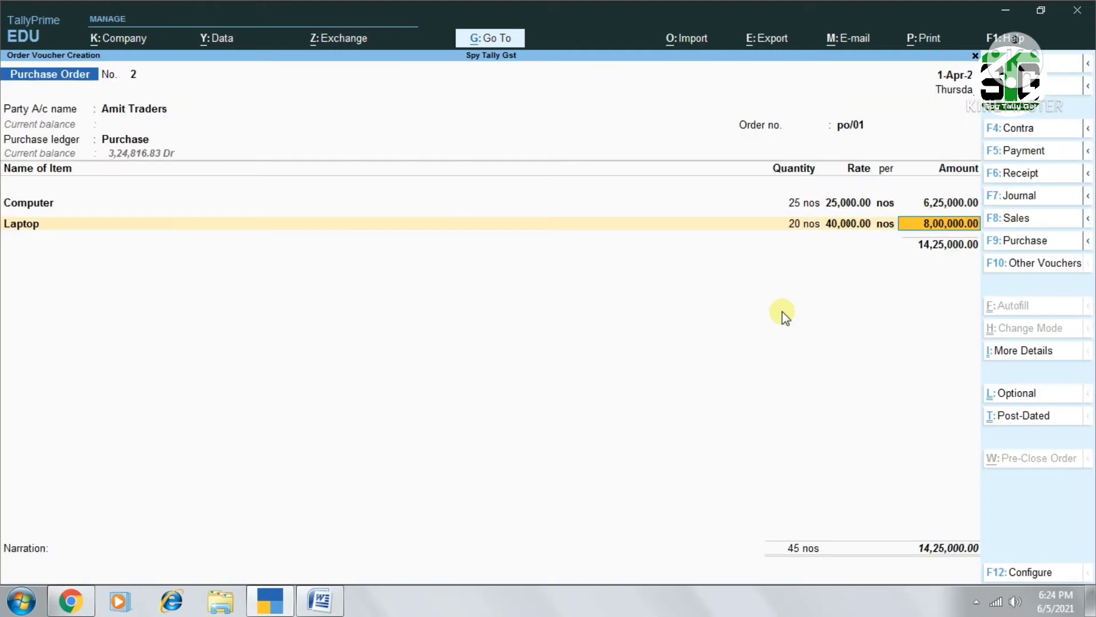
key(Return)
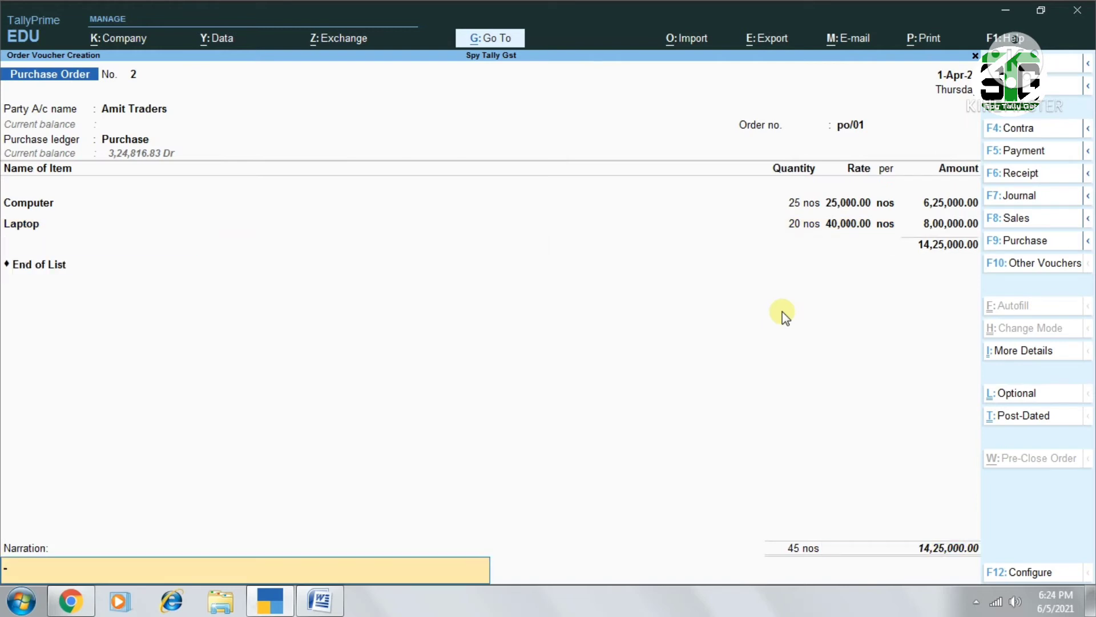
text(this order is delievered on the right time... and send me the invoice)
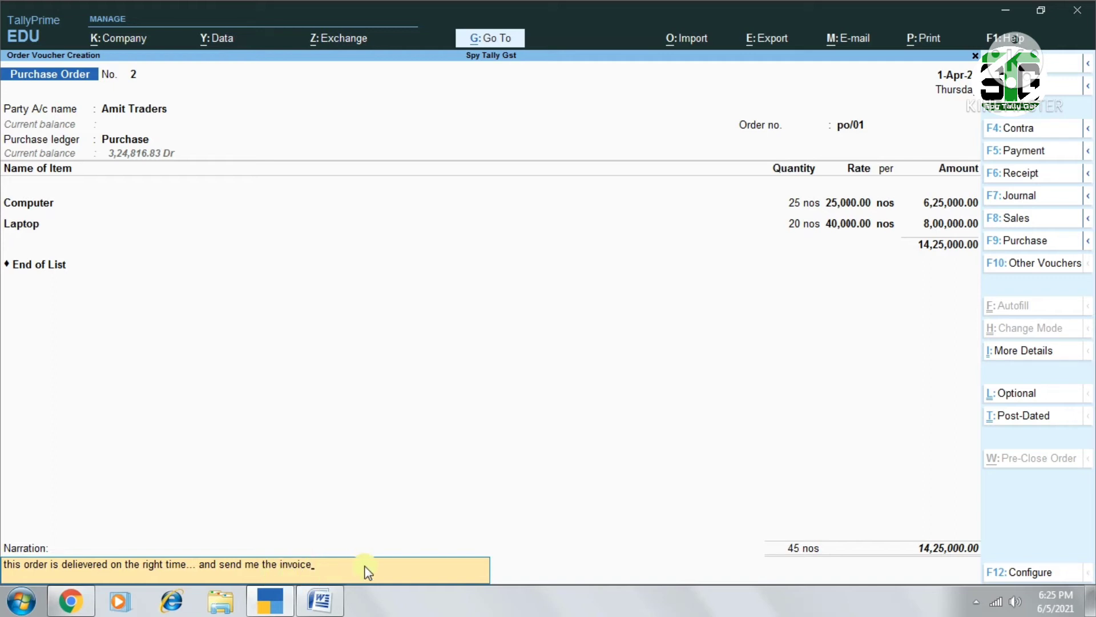
key(Return)
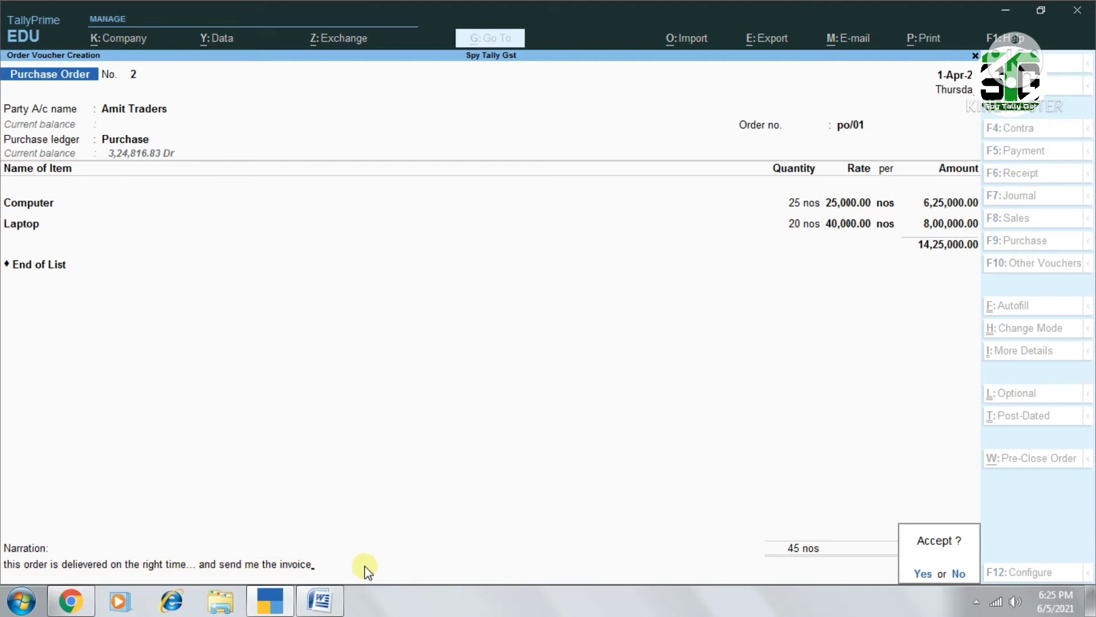
Save the Amit Traders purchase order and leave voucher creation for the Gateway of Tally
key(Return)
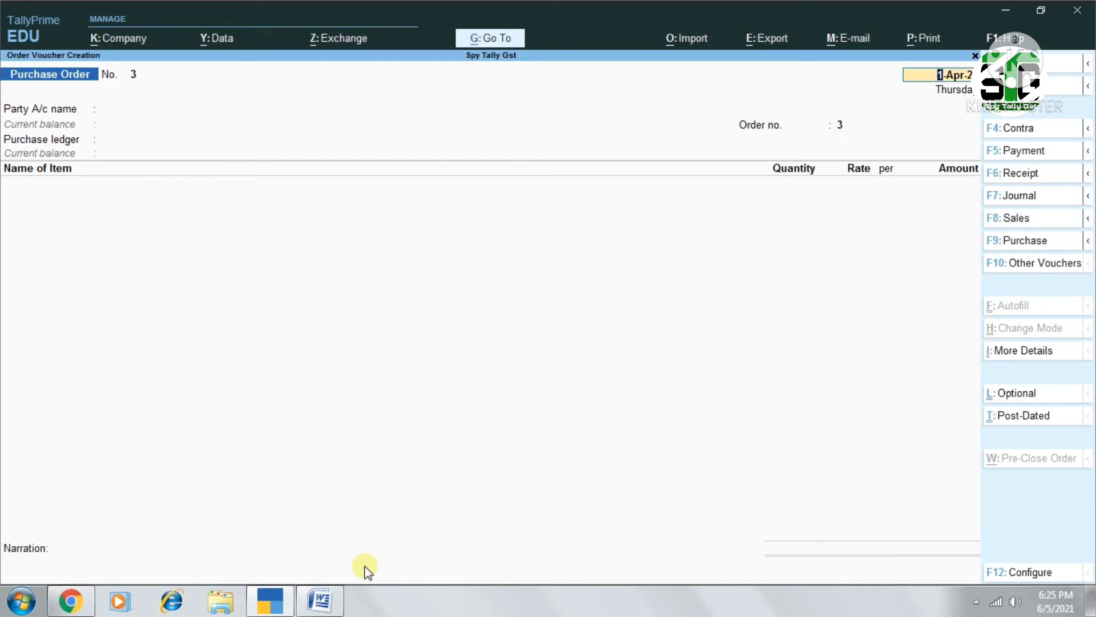
key(Escape)
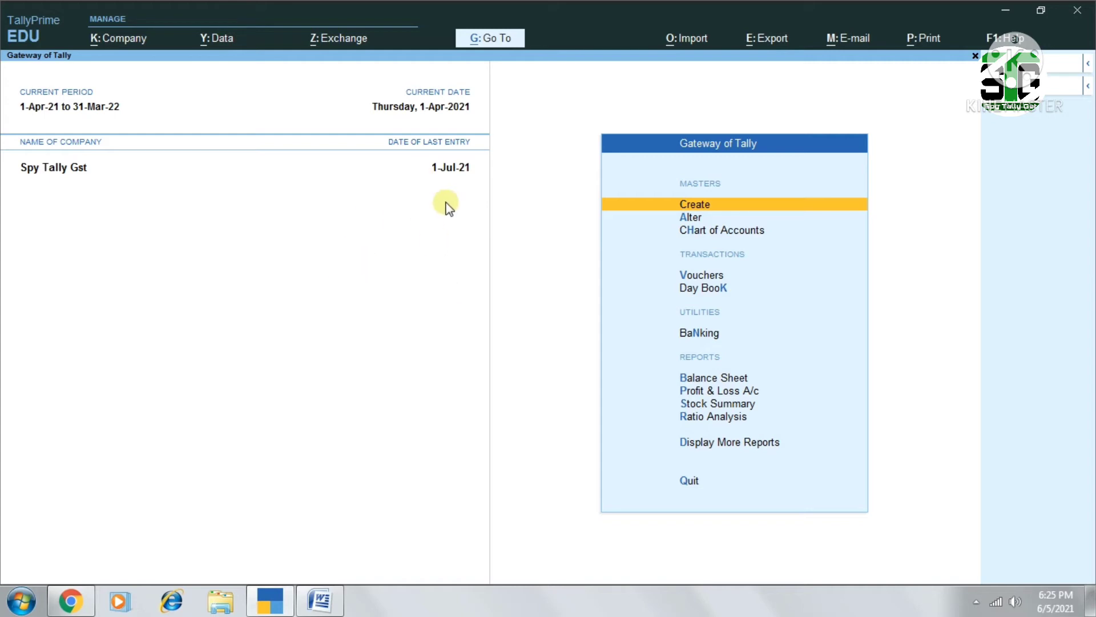
Search the reports for "Purchase" and open the Purchase order Register
click(498, 44)
text(Purchase)
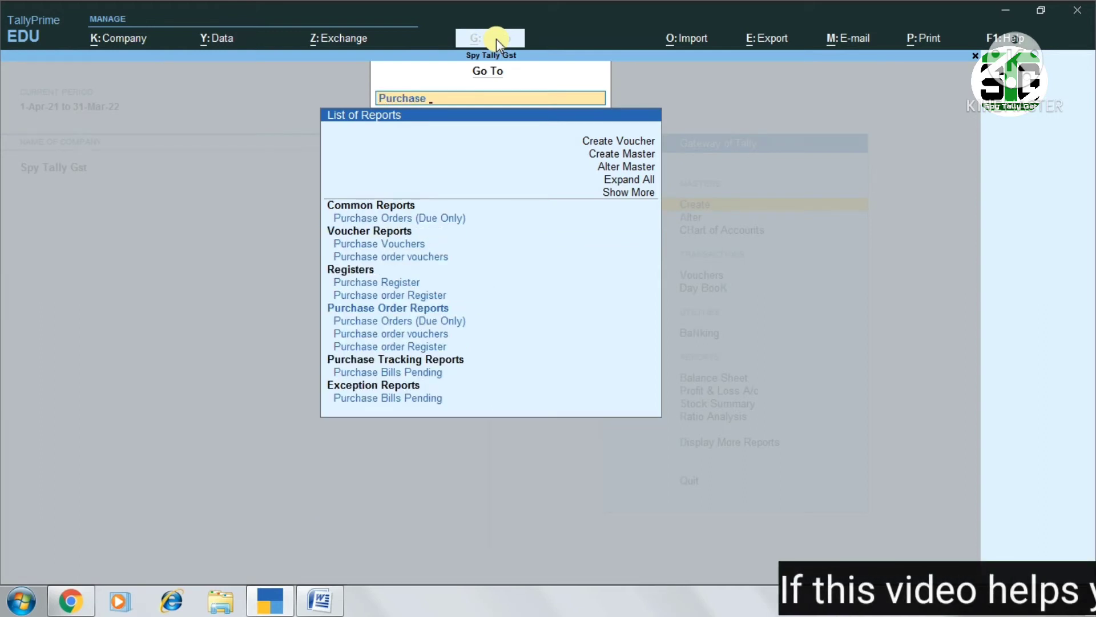
key(Down)
key(Down)
key(Down)
key(Down)
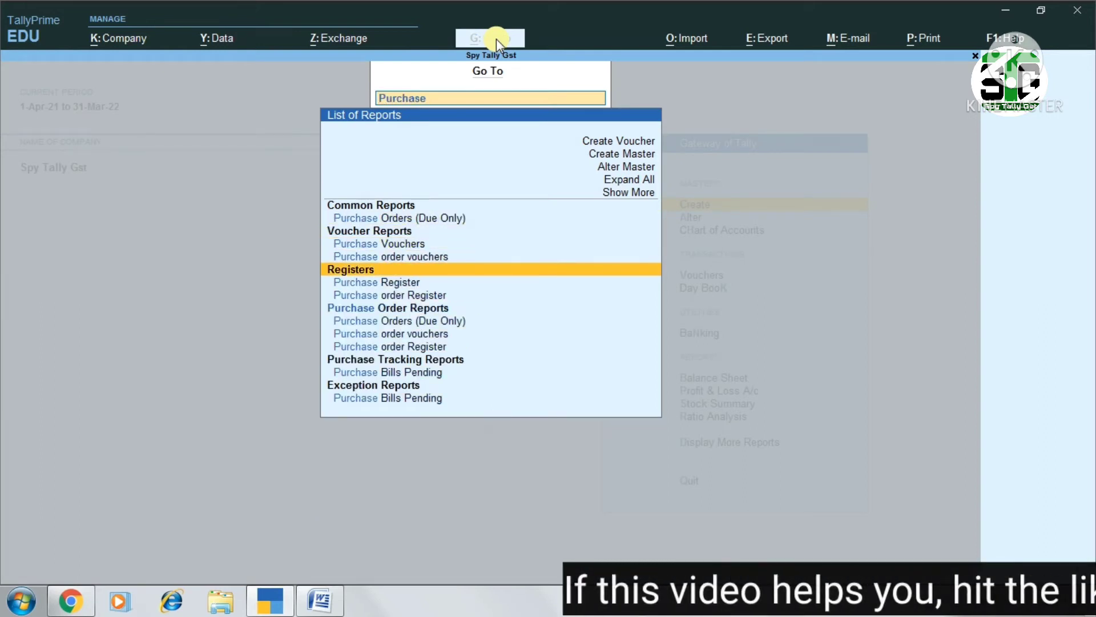
key(Down)
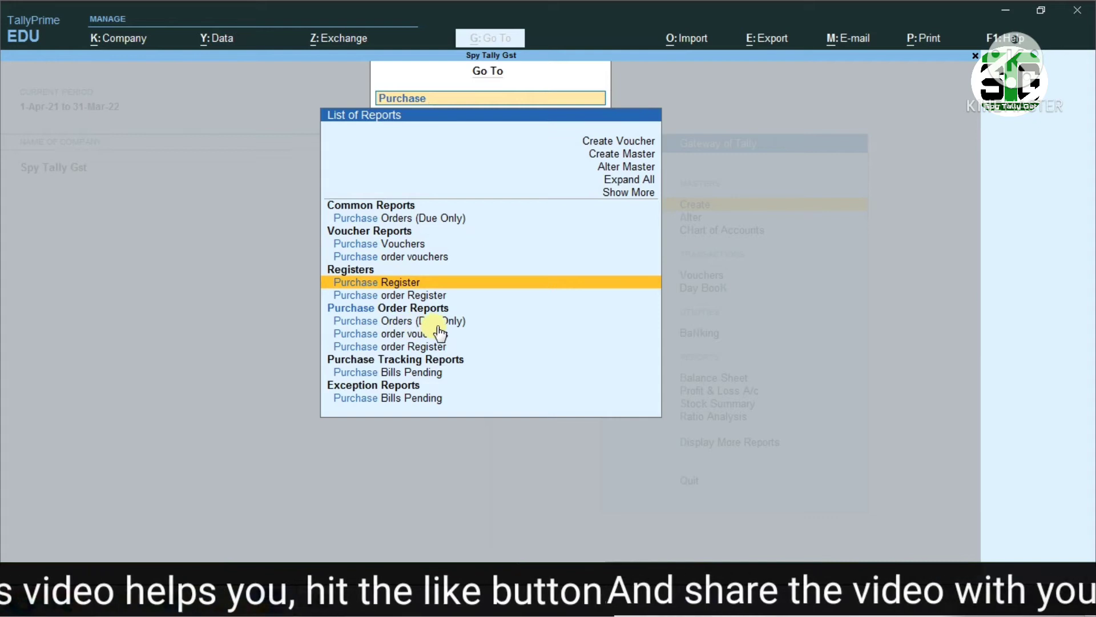
click(415, 347)
click(416, 349)
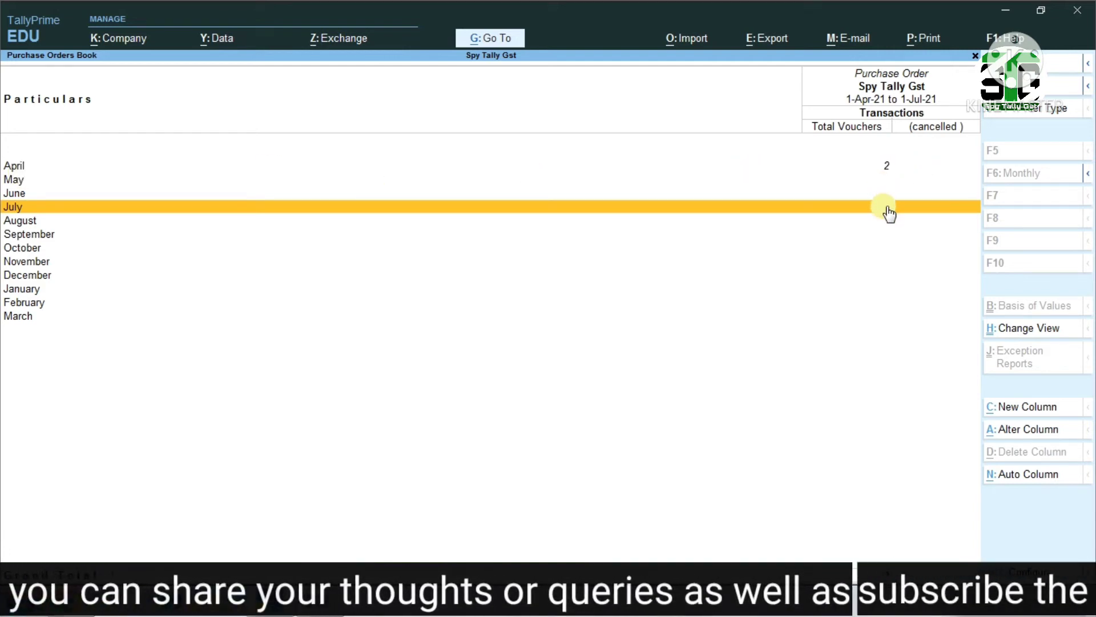
View April's list of purchase order vouchers and return to the Gateway of Tally
key(Up)
key(Up)
key(Up)
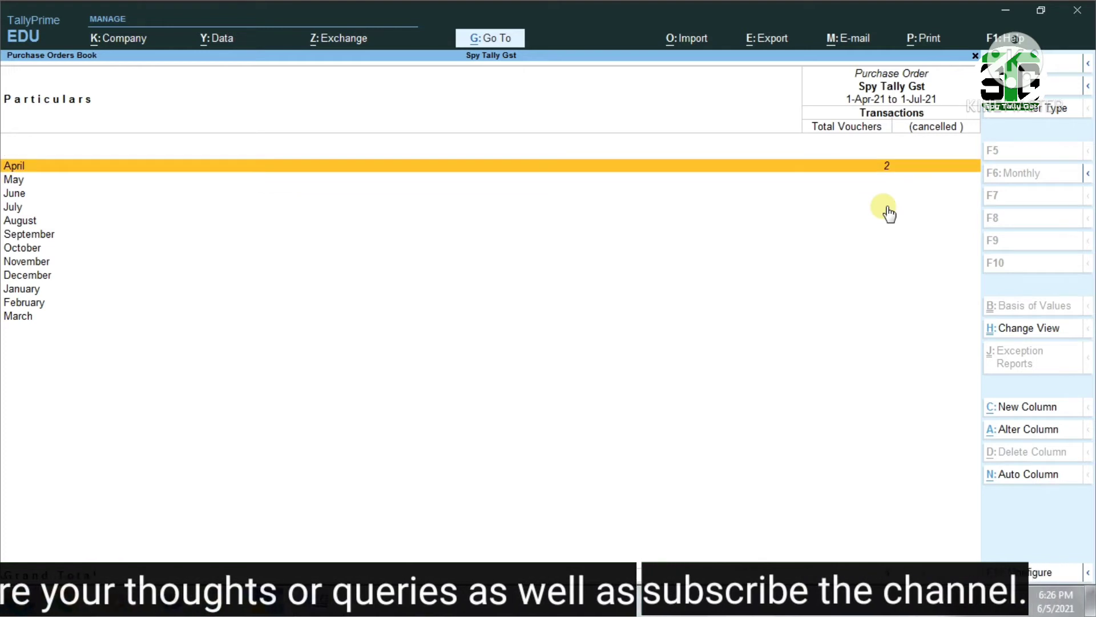
key(Return)
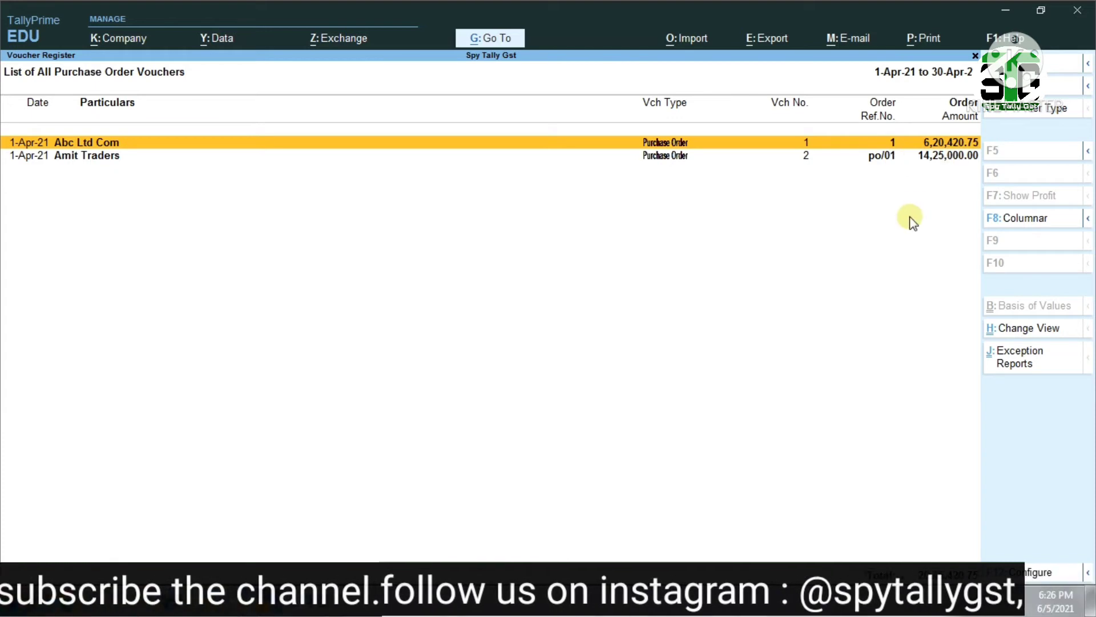
key(Escape)
key(Escape)
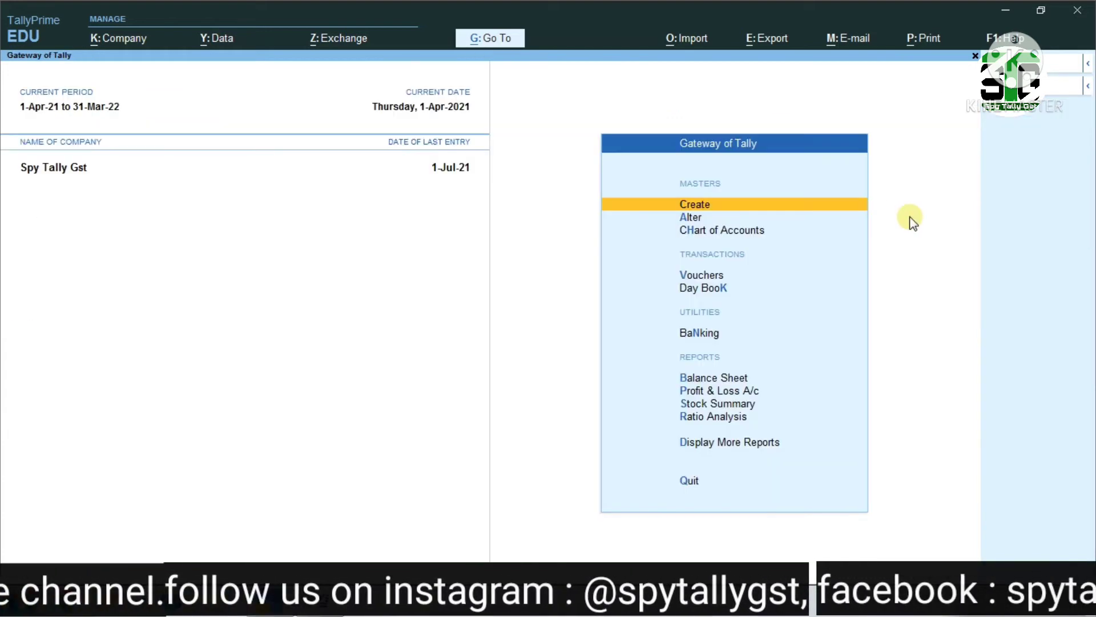
Search the reports for "purcha" and open Purchase Orders (Due Only)
key(alt+g)
text(purcha)
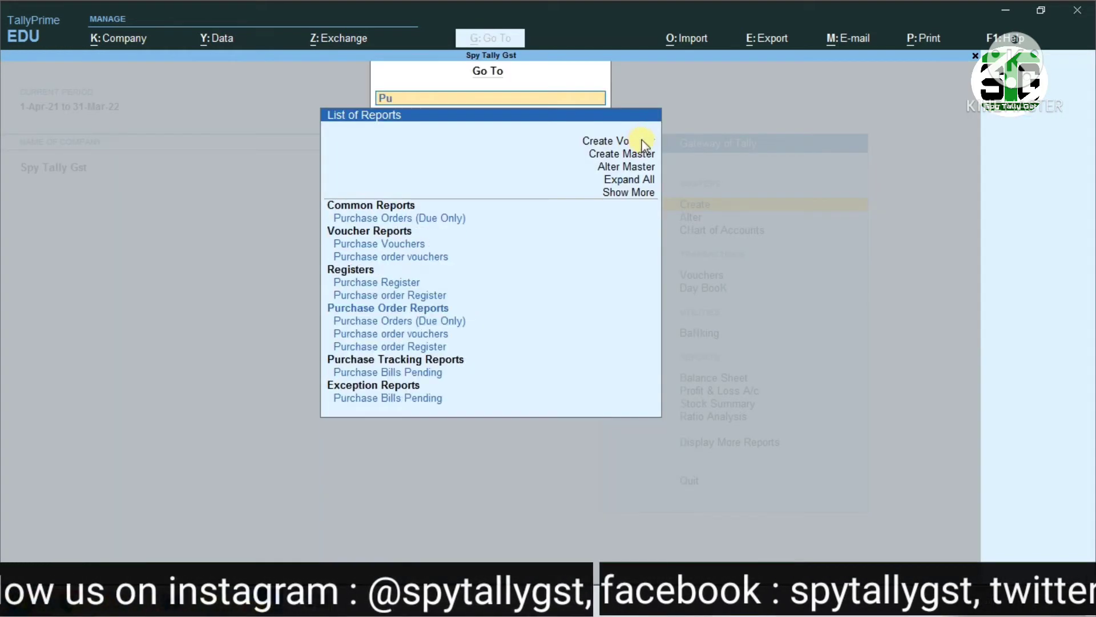
key(Down)
key(Down)
key(Down)
key(Down)
key(Down)
key(Down)
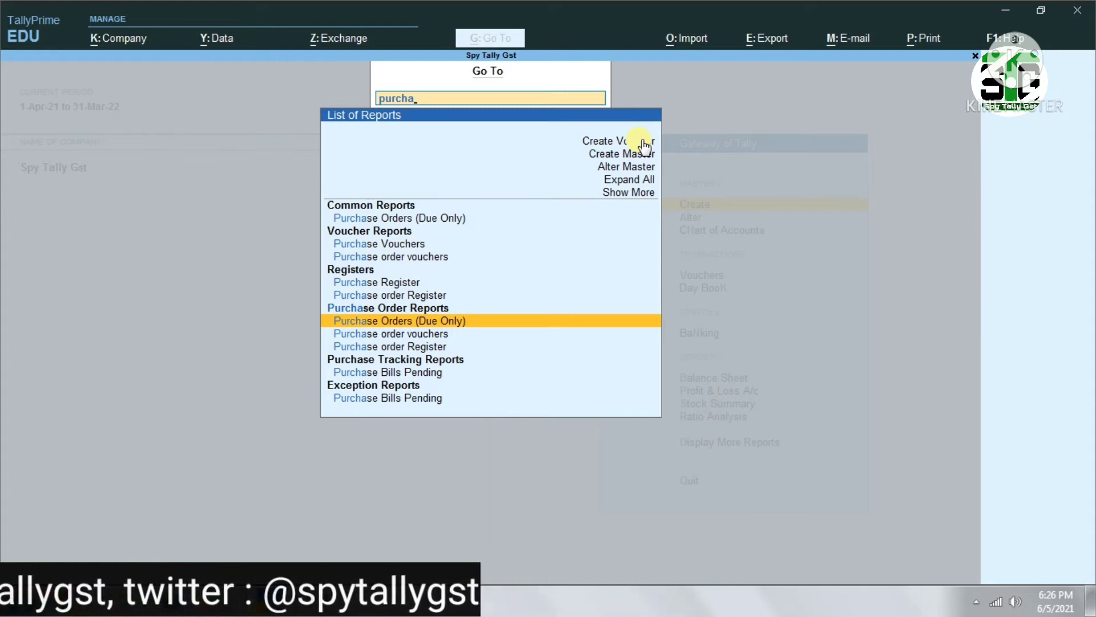
key(Return)
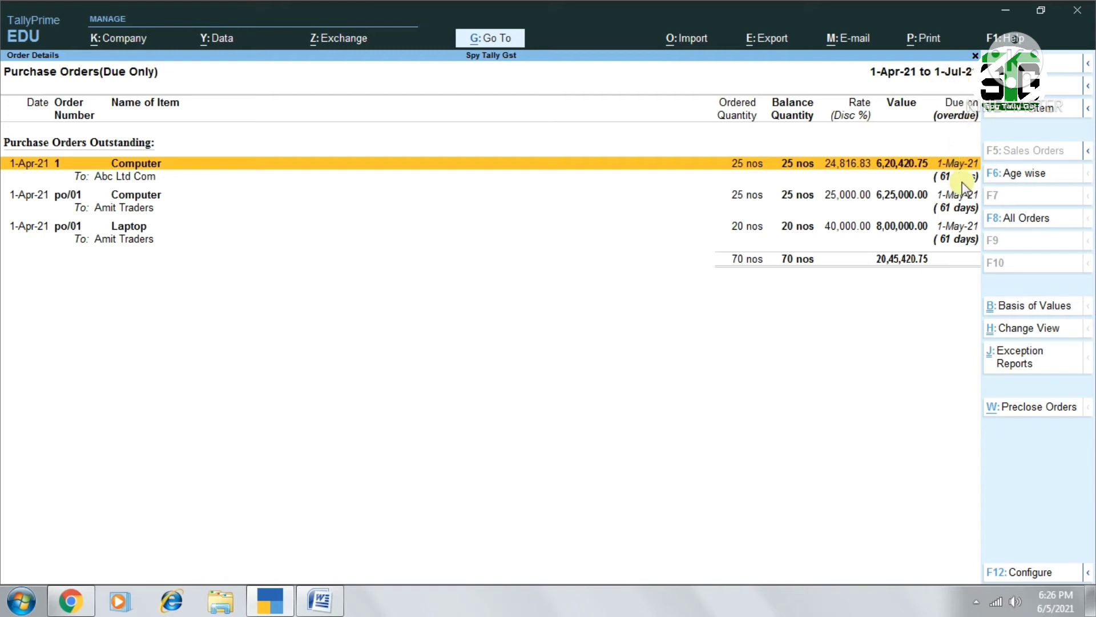
Set the due purchase orders report's period from 1-4-2021 to 1-6
key(F2)
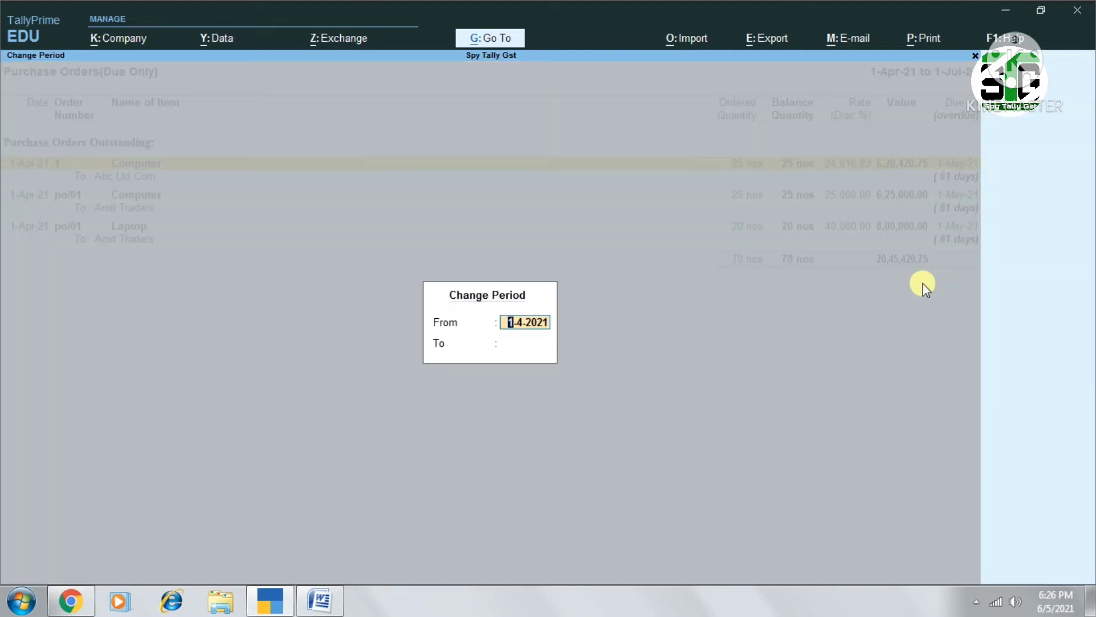
key(Return)
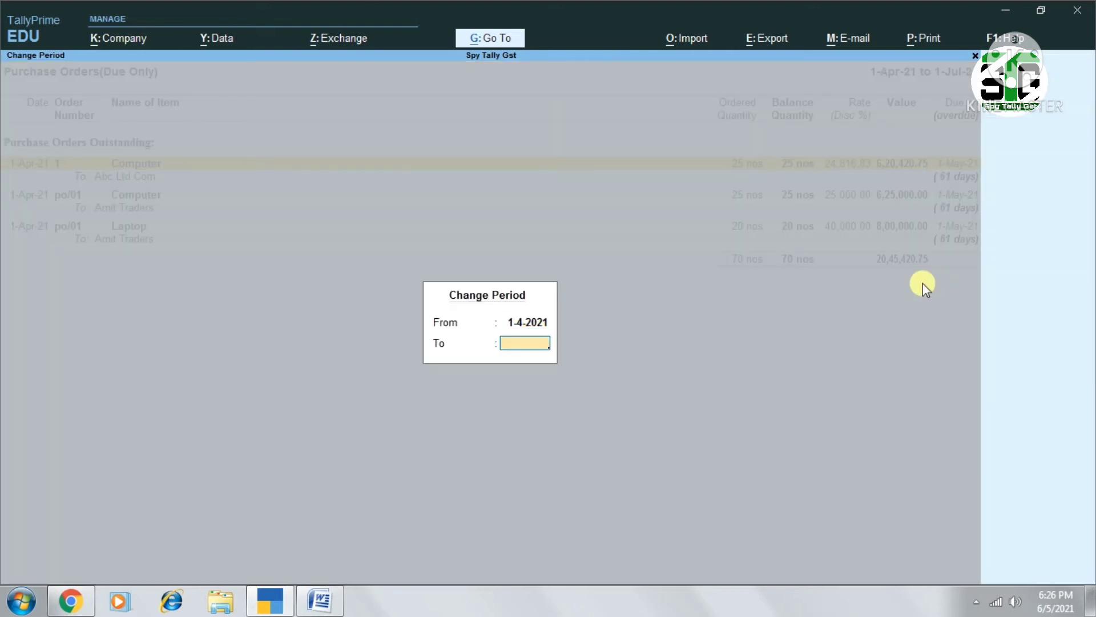
text(1-6)
key(Return)
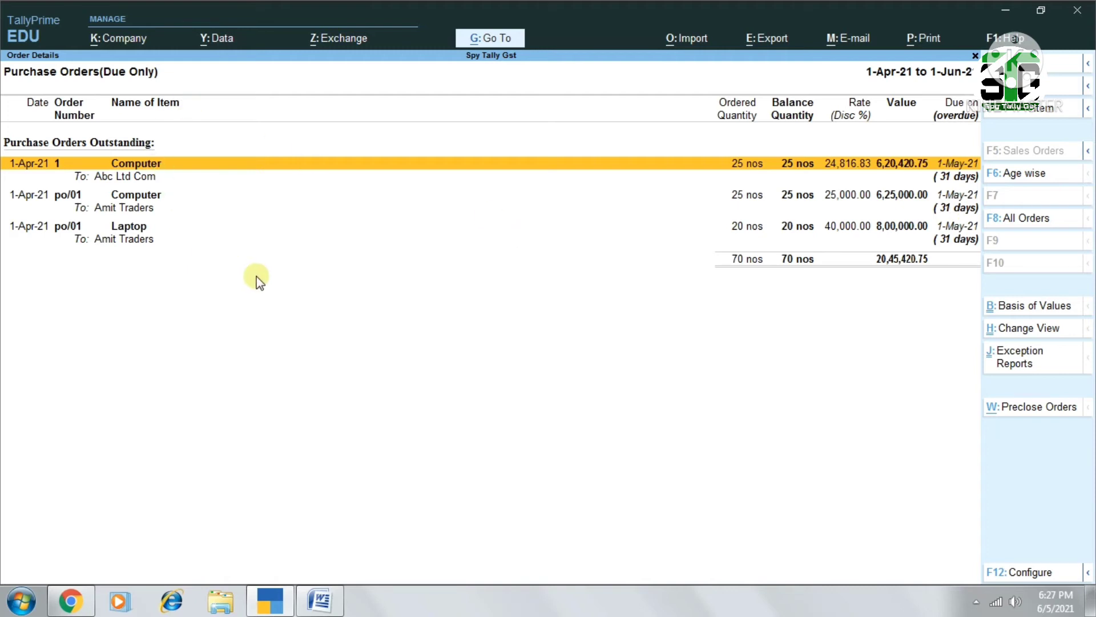
Expand the Abc Ltd Com Computer order in the report and open its purchase order voucher
key(shift+Return)
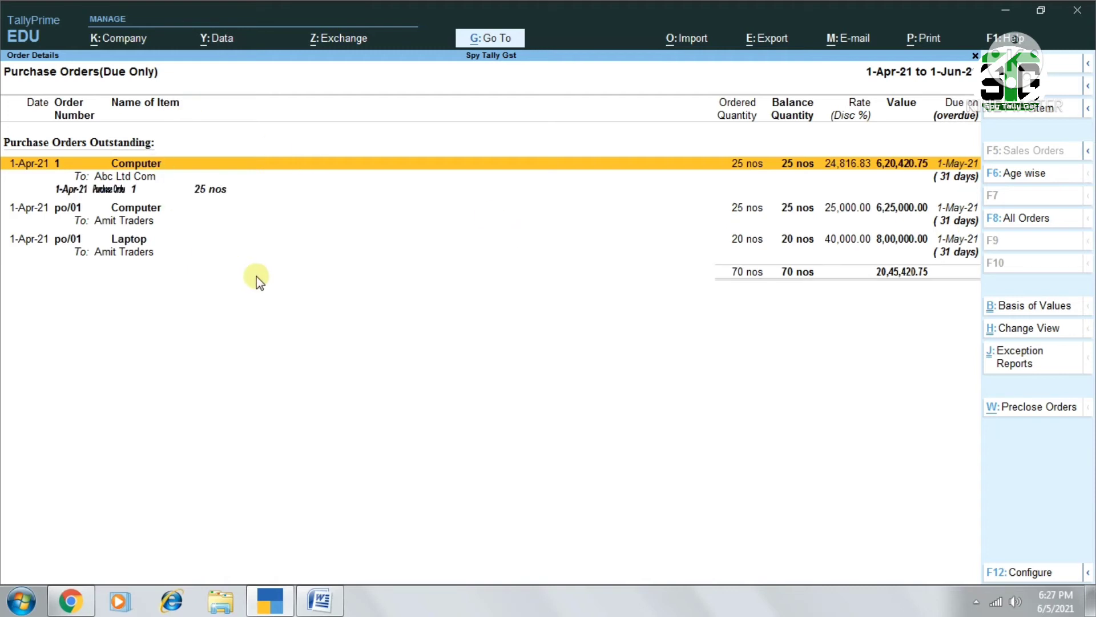
key(Down)
key(Return)
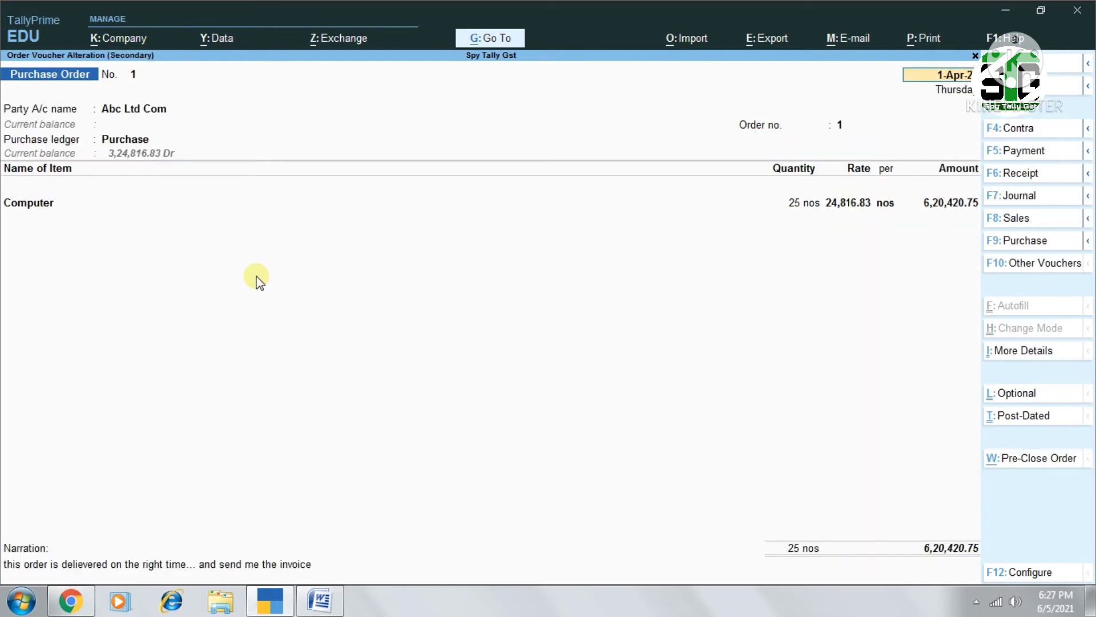
key(ctrl)
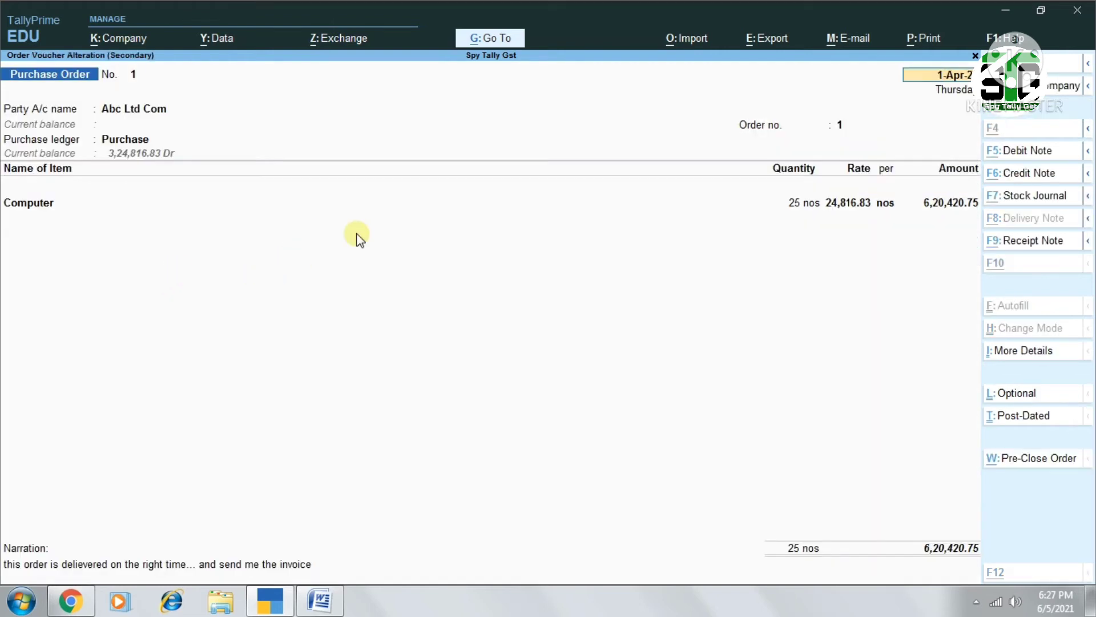
Preview the current purchase order's printout, enlarge it to read through its details, and close the preview
key(alt+p)
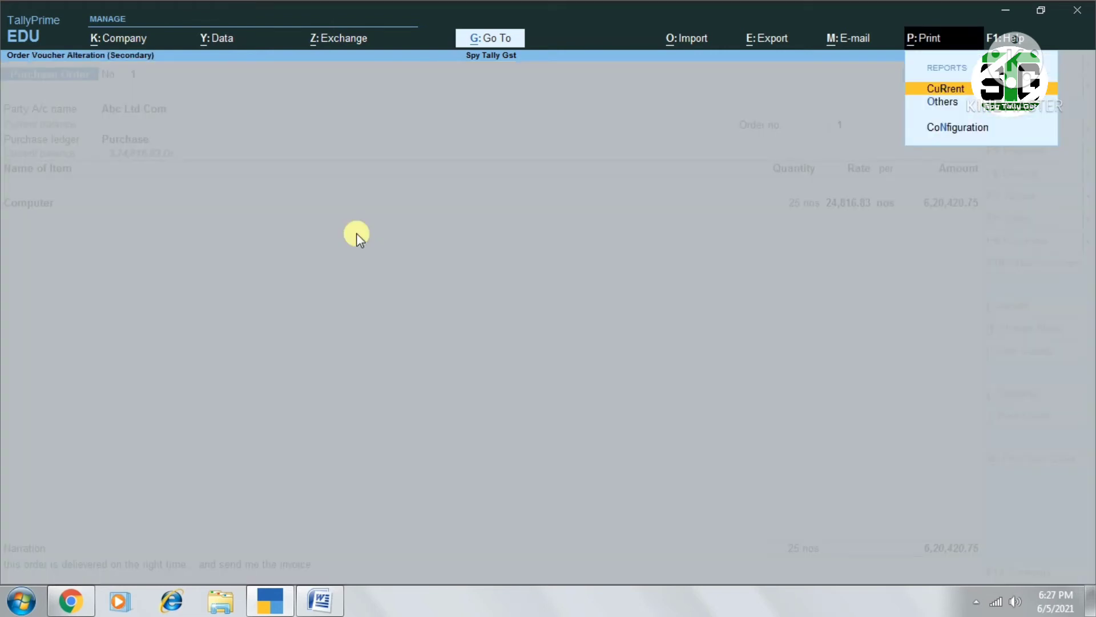
key(Return)
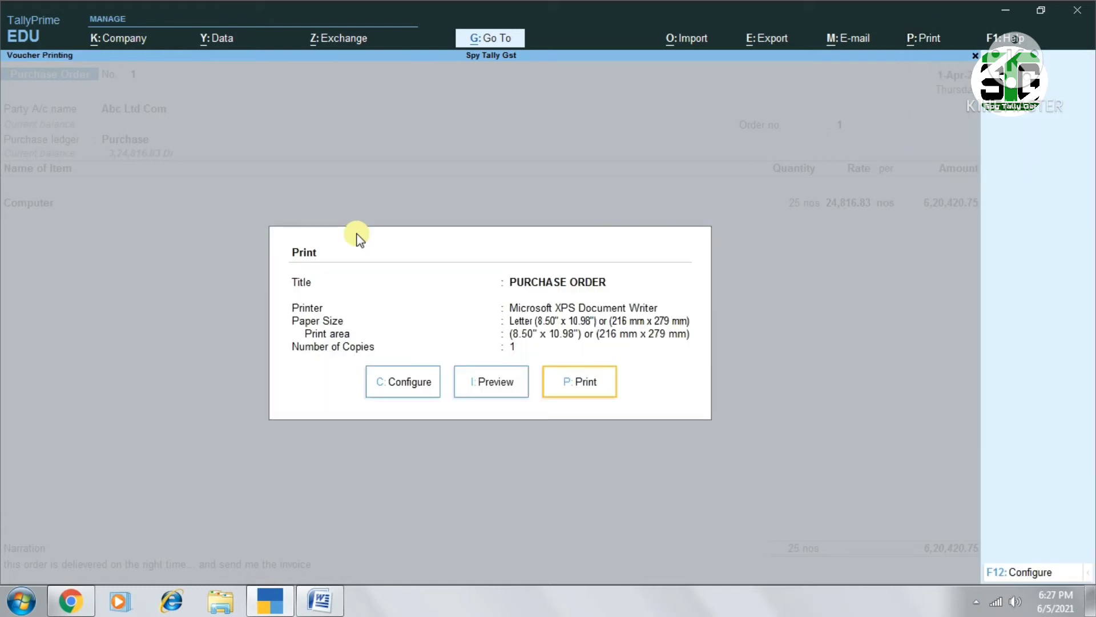
key(i)
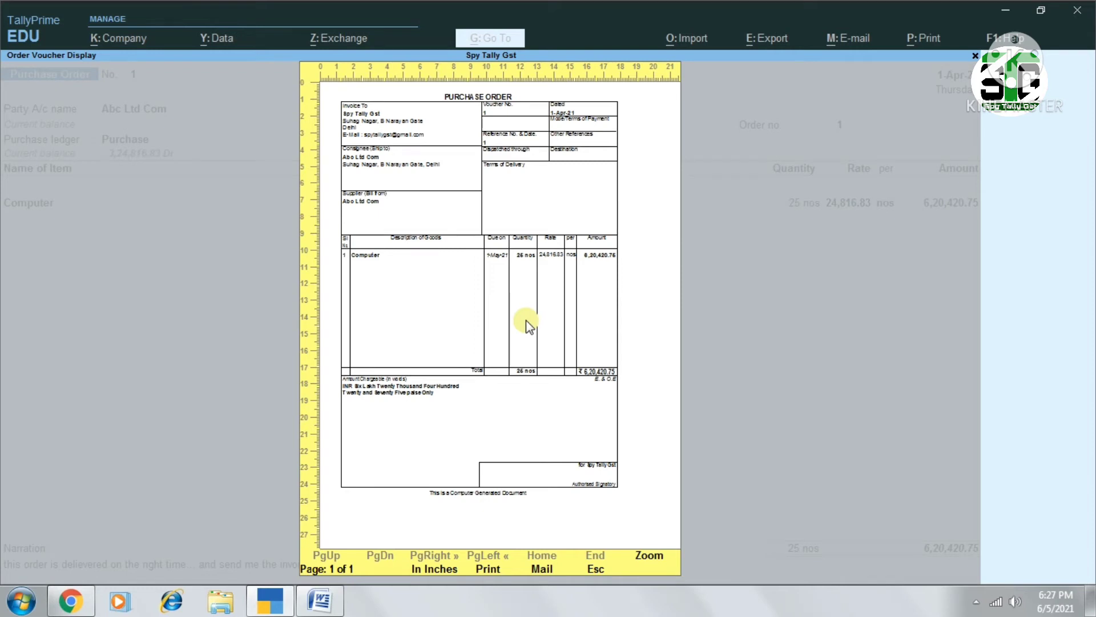
key(alt+z)
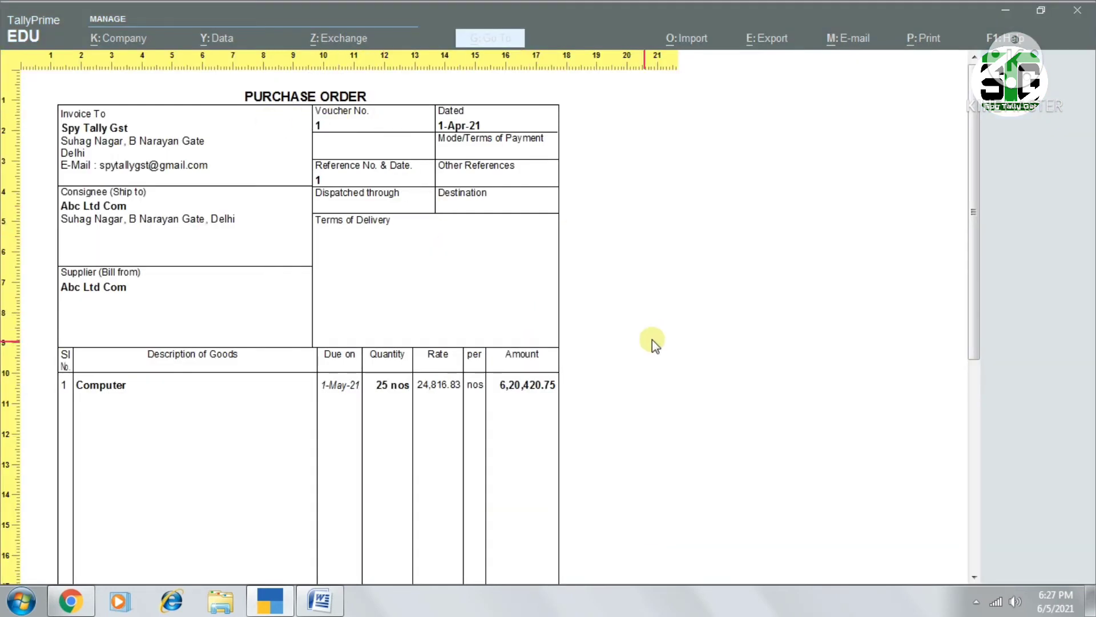
scroll(714, 321, down, 3)
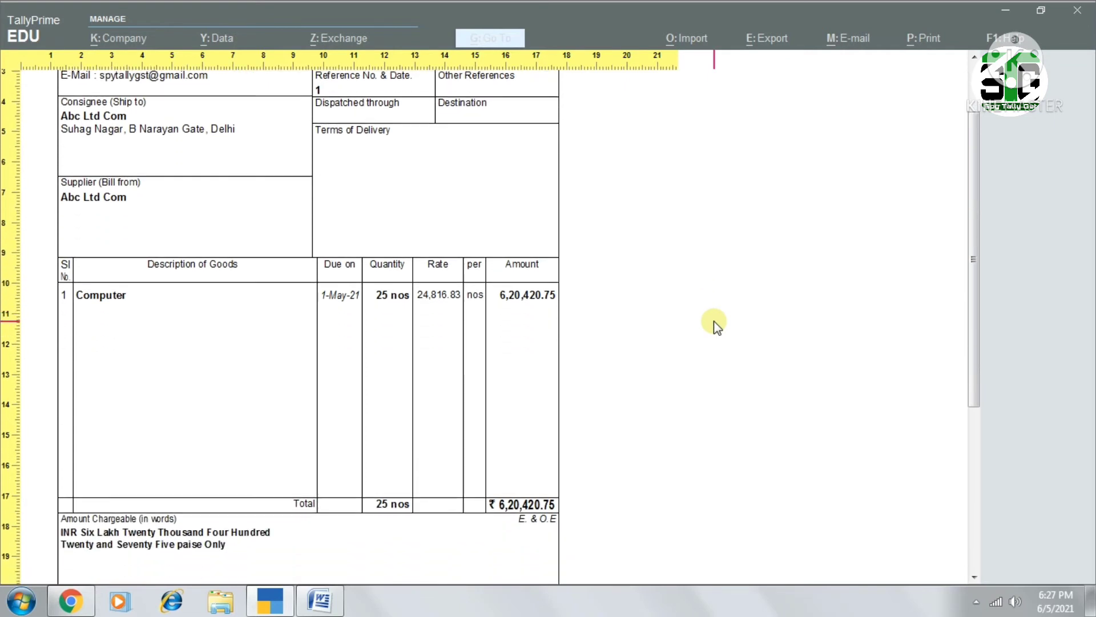
scroll(714, 321, down, 4)
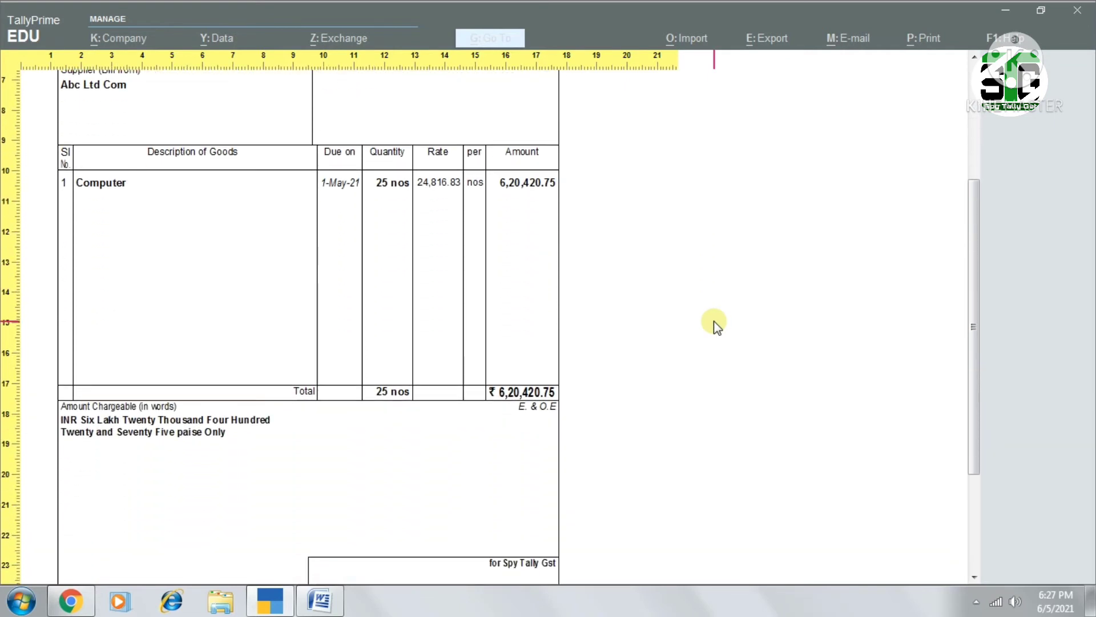
key(Escape)
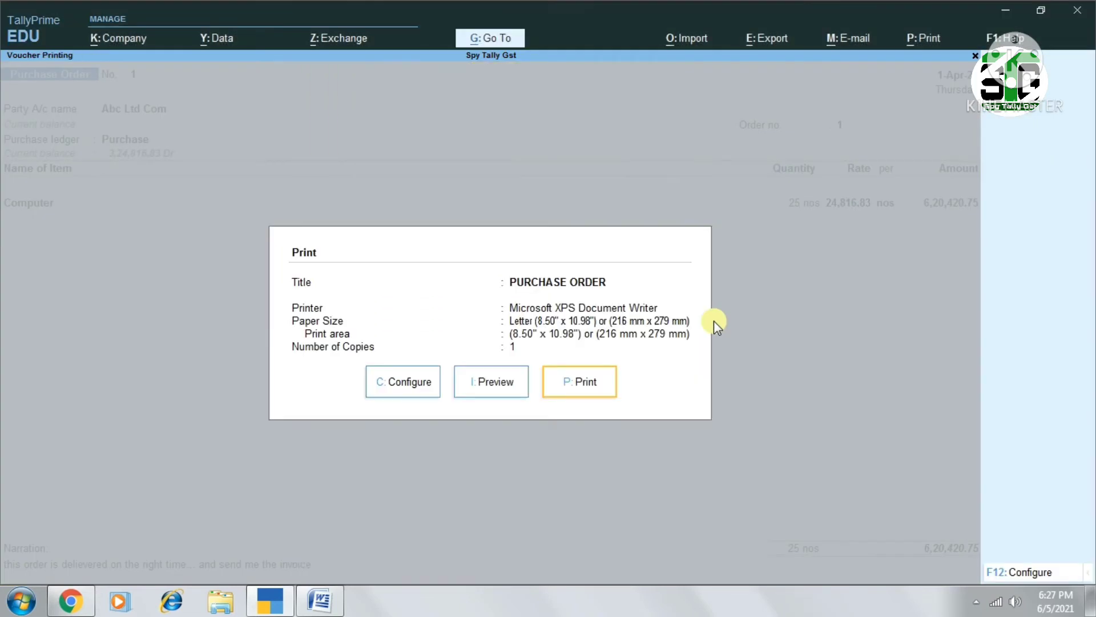
Examine the purchase order's print configuration down to the printer settings and close it without changes
click(416, 392)
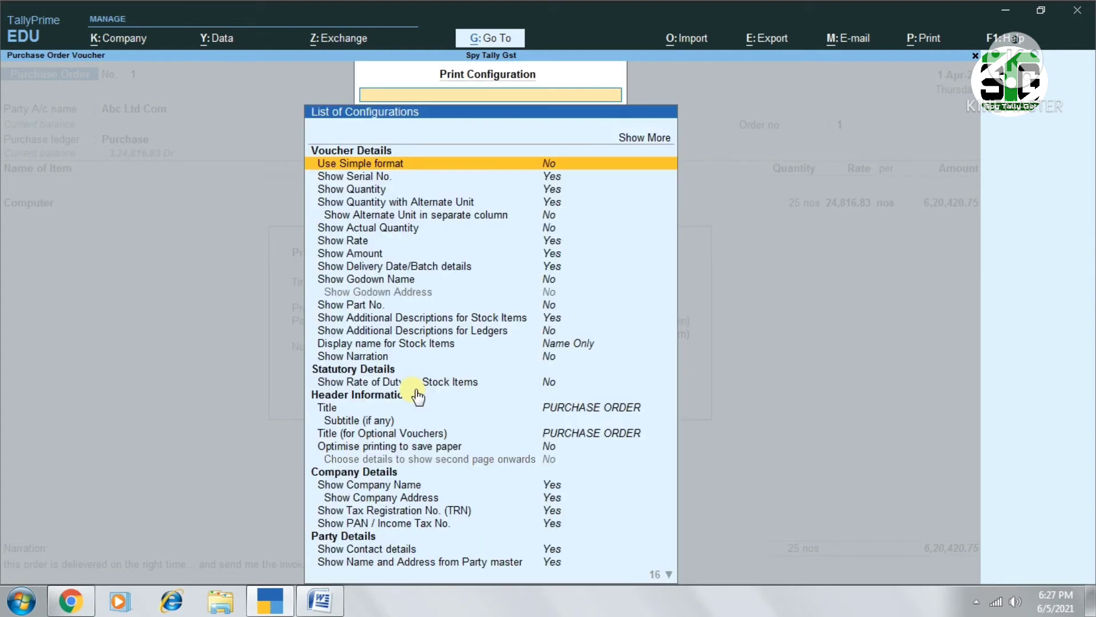
key(Down)
key(Down)
key(Down)
key(Down)
key(Down)
key(Down)
key(Down)
key(Down)
key(Down)
key(Down)
key(Down)
key(Down)
key(Down)
key(Down)
key(Down)
key(Down)
key(Down)
key(Down)
key(Down)
key(Down)
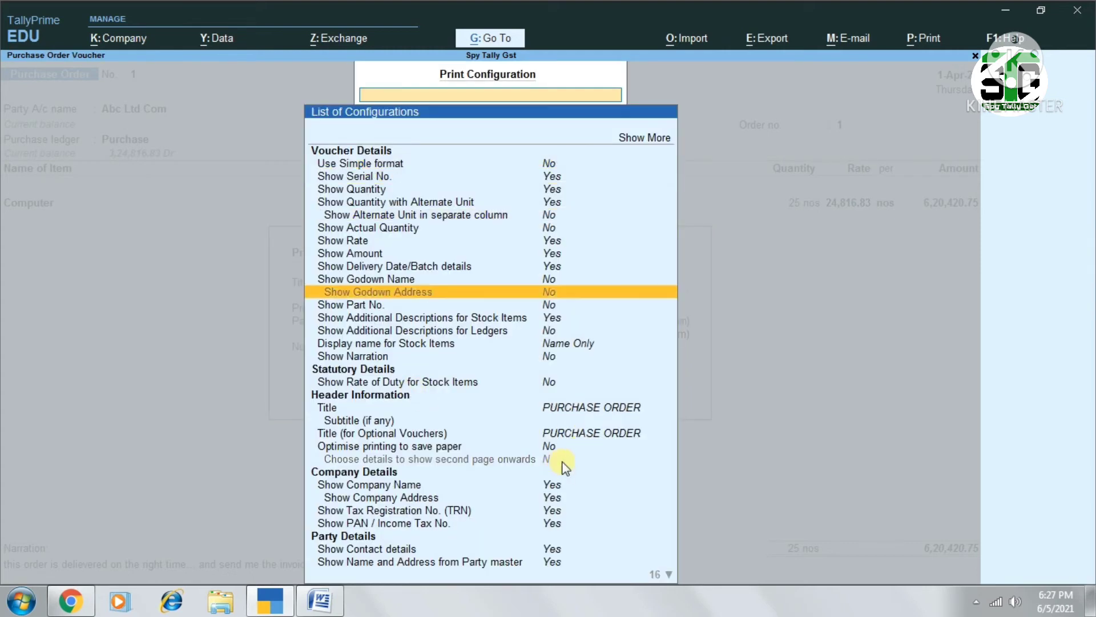
key(Down)
key(Down)
key(Down)
key(Down)
key(Down)
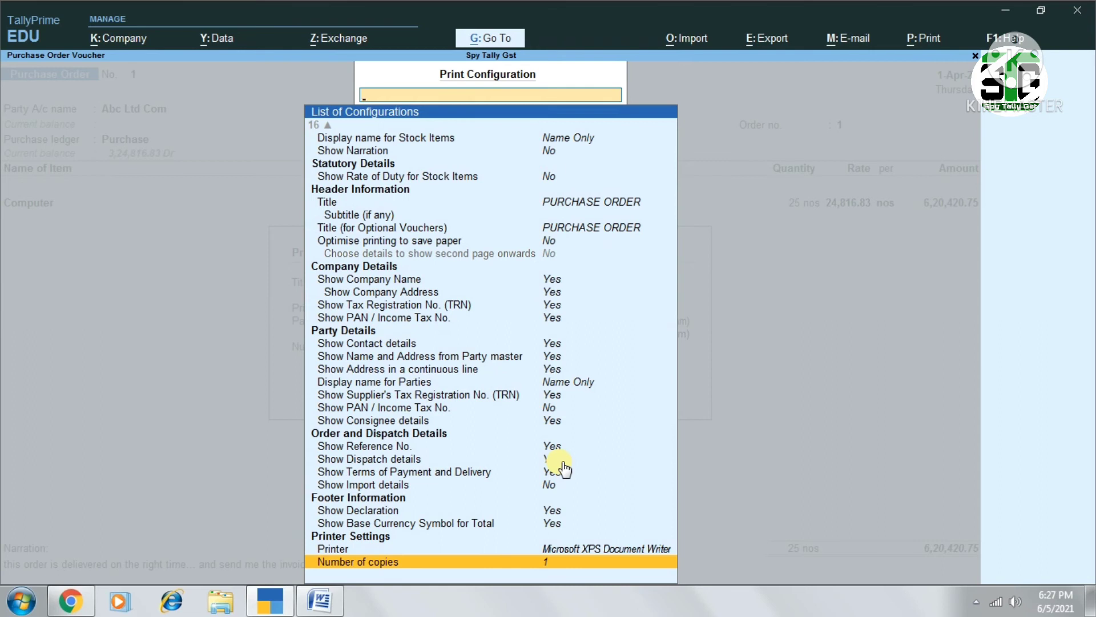
click(571, 550)
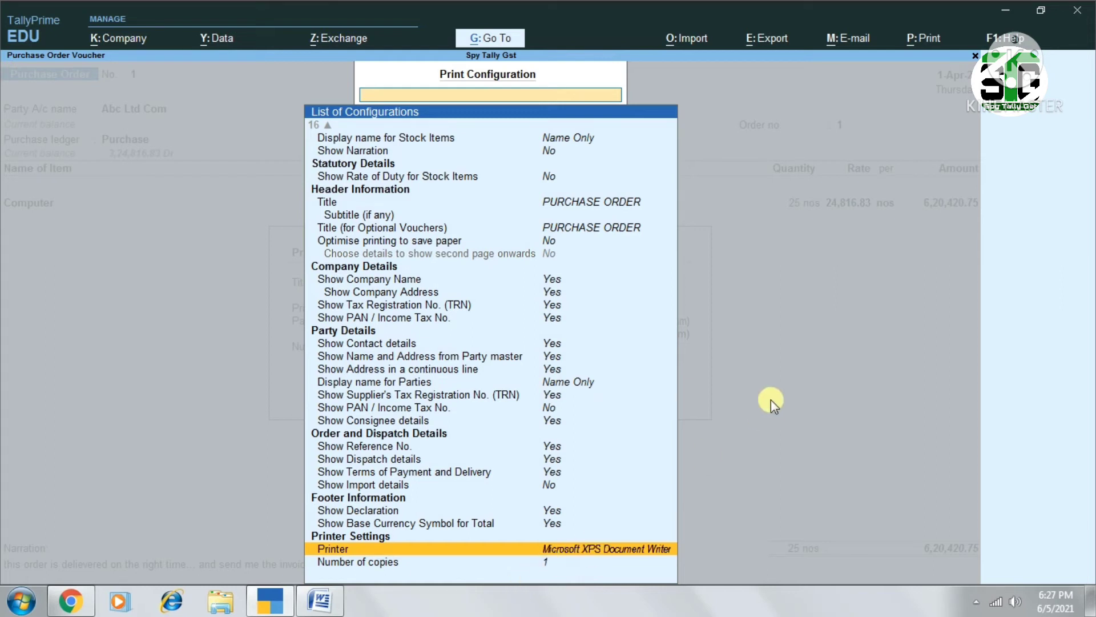
key(Escape)
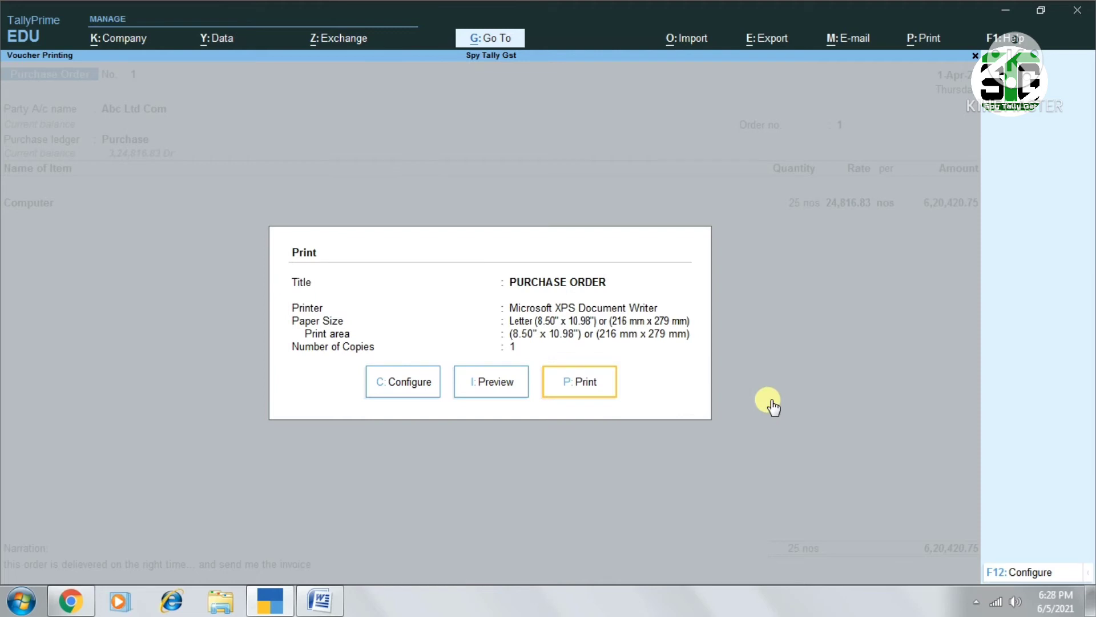
Try to print the purchase order to the Microsoft XPS Document Writer and dismiss the file saving dialog
key(p)
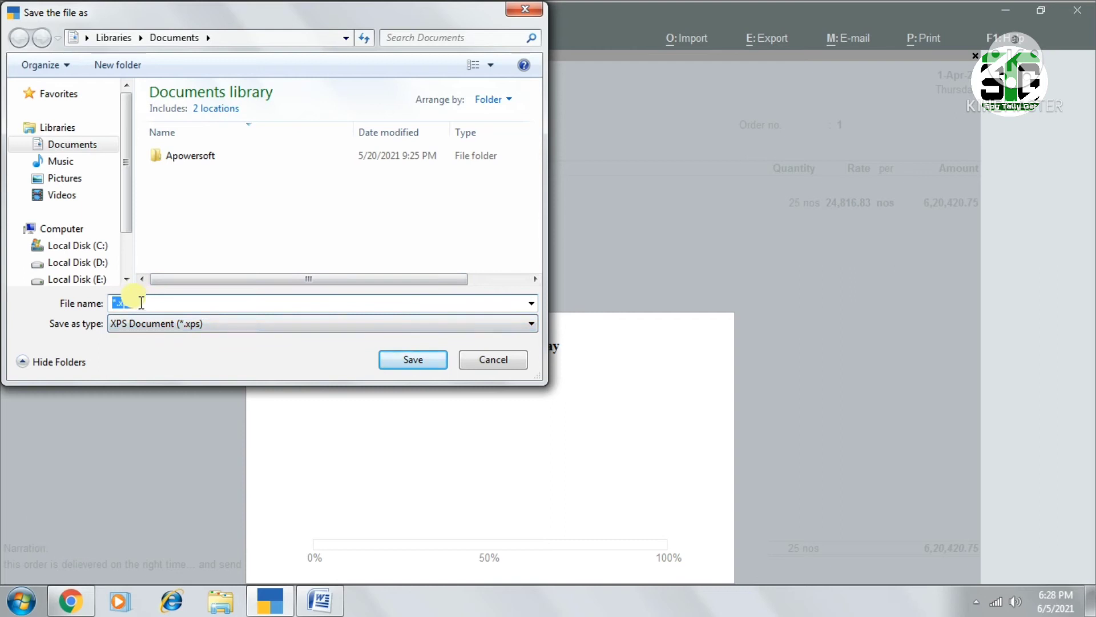
click(524, 9)
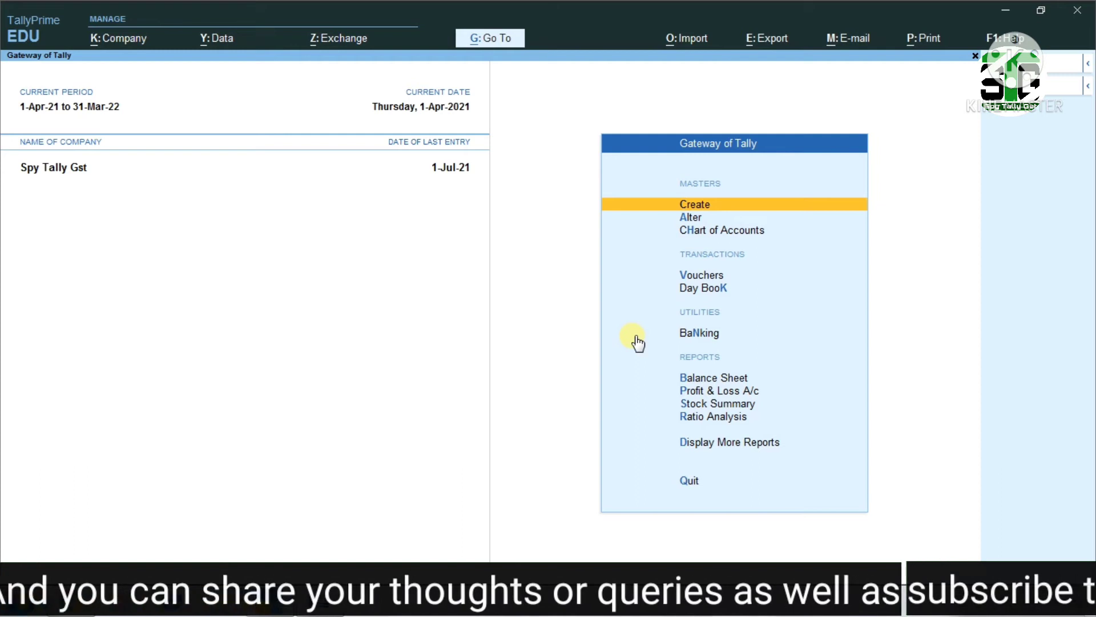
Start a new voucher from the Gateway of Tally and change its type to Receipt Note
key(v)
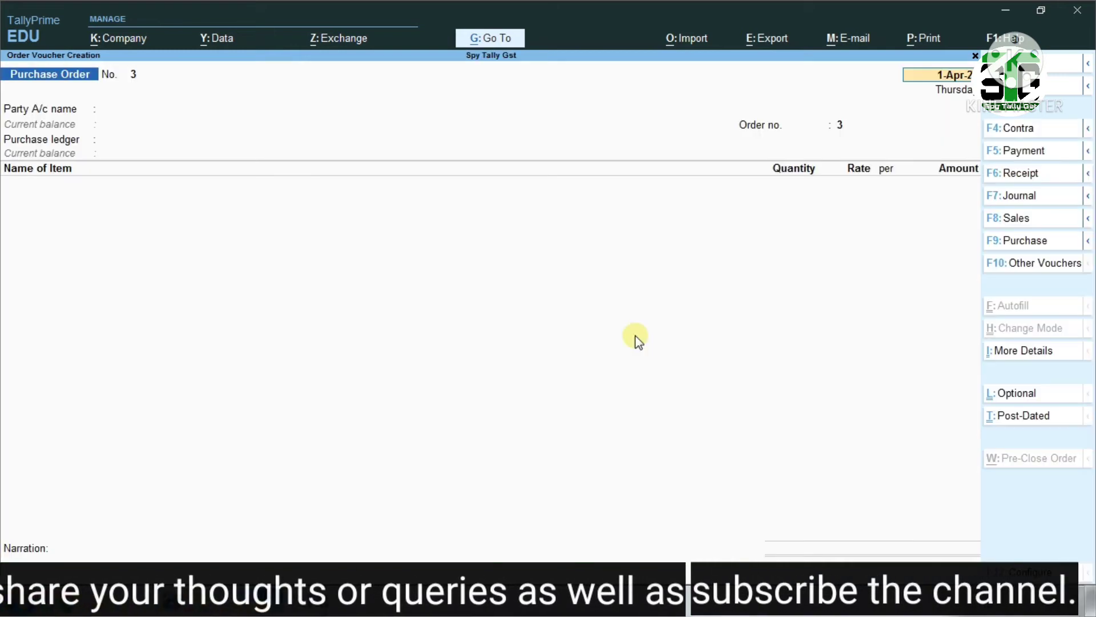
click(1042, 277)
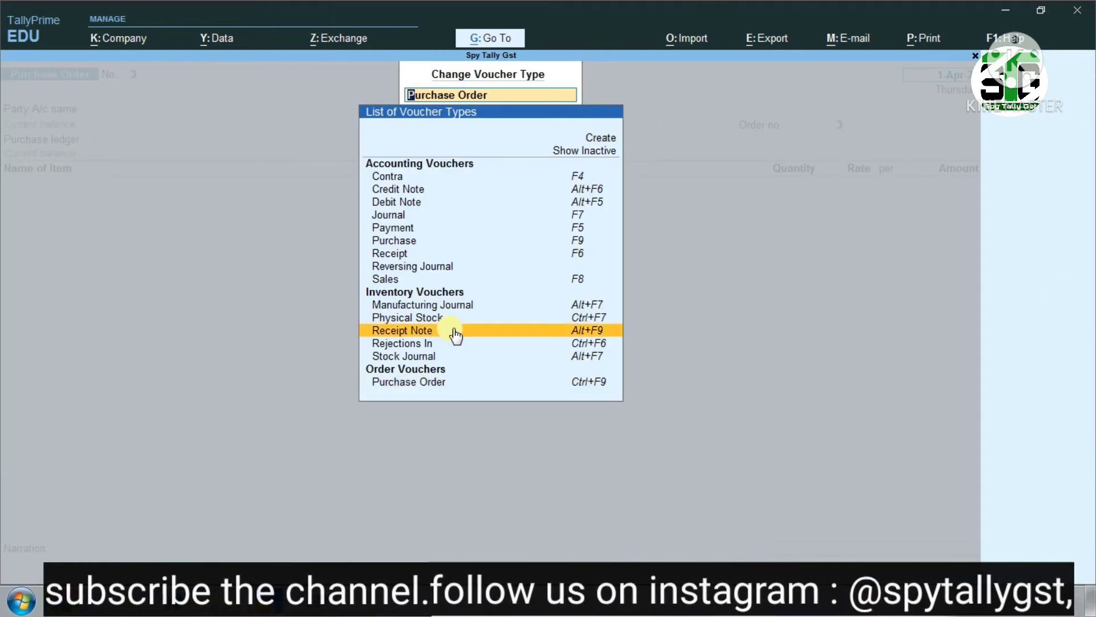
key(Return)
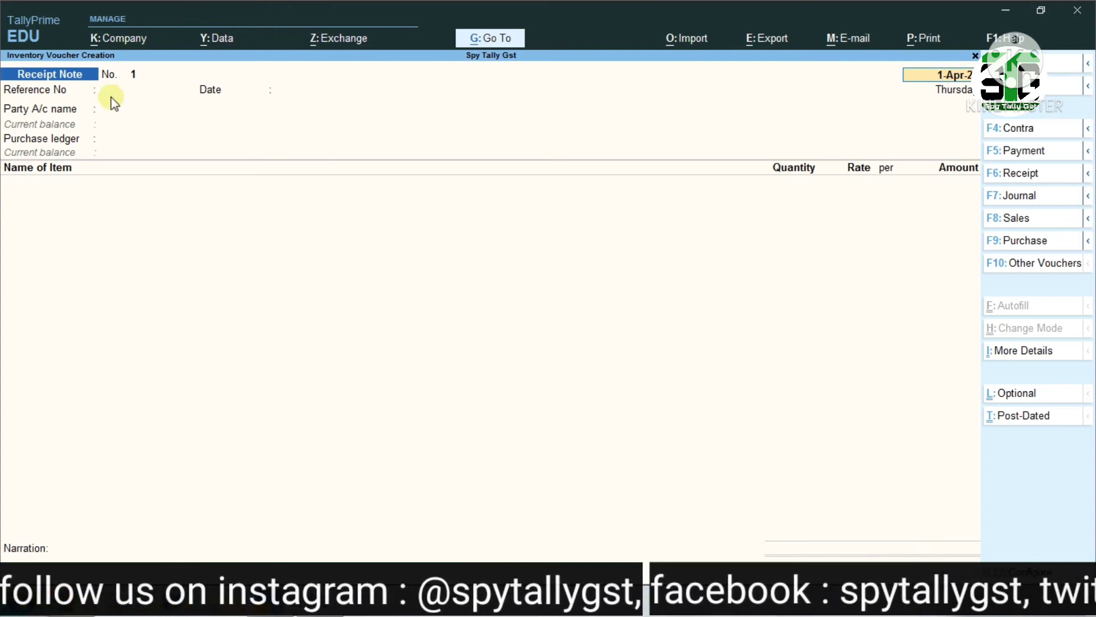
Date the receipt note 1-May-21, enter reference number 123 and accept the default reference date
click(959, 83)
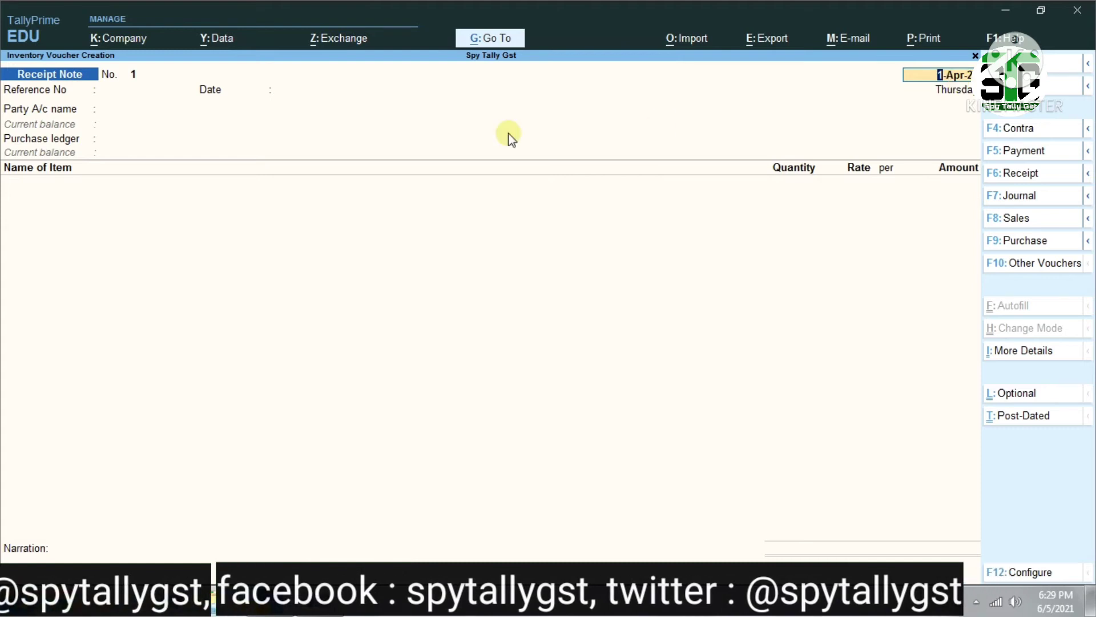
key(BackSpace)
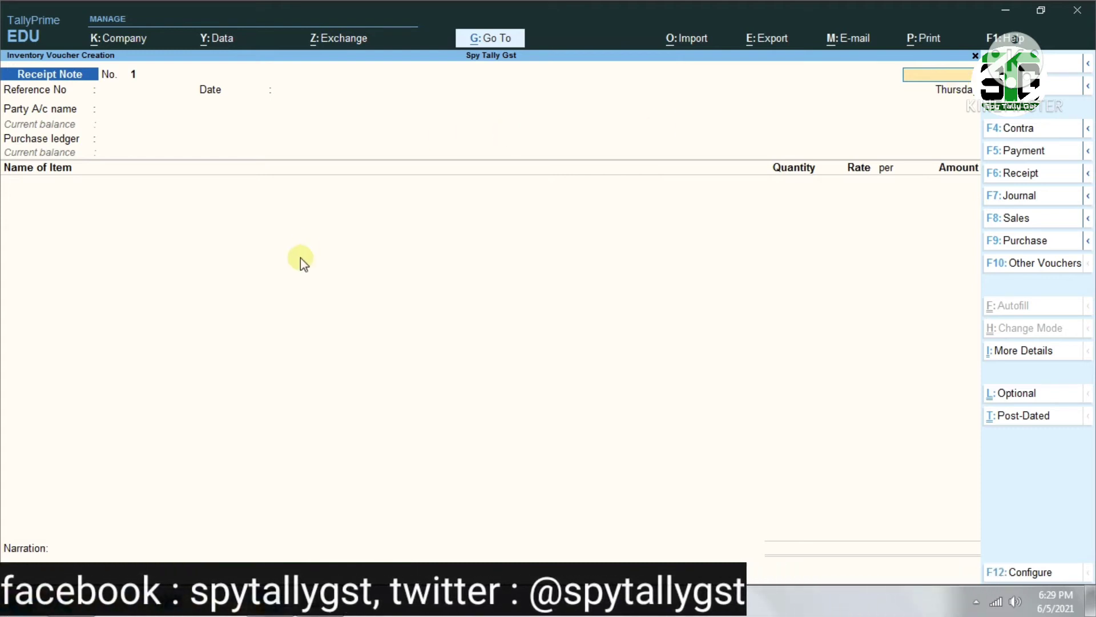
text(1-5)
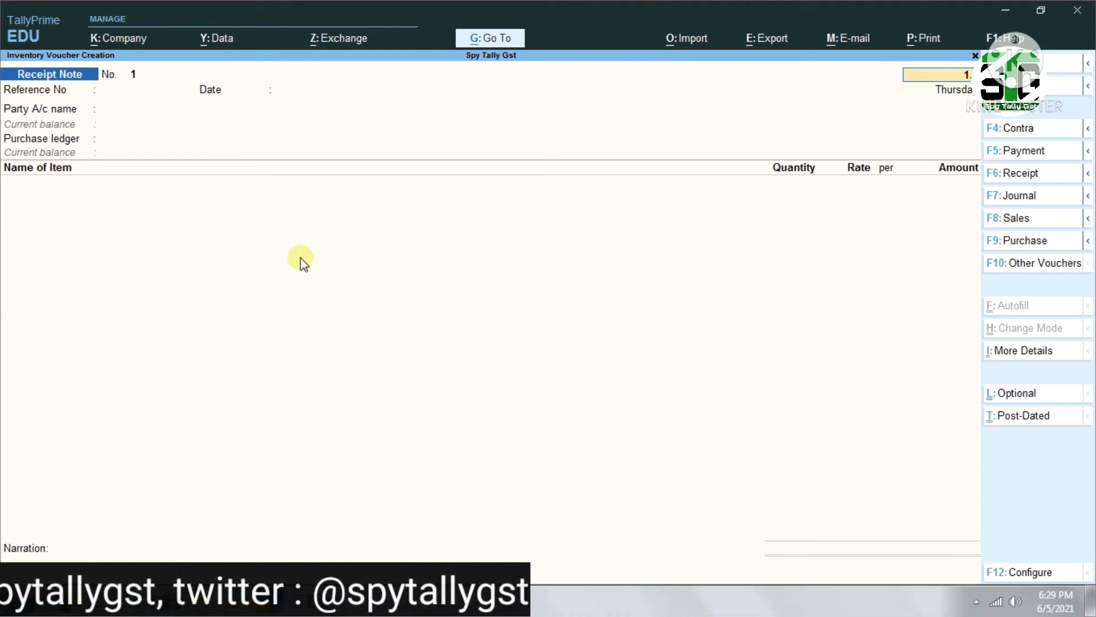
key(Return)
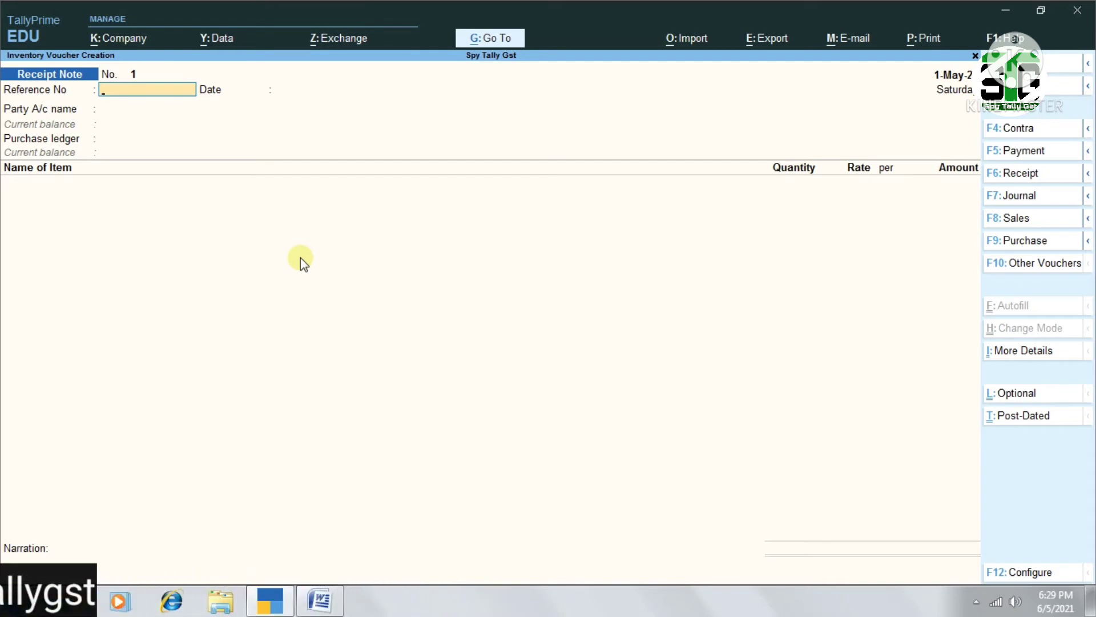
text(1)
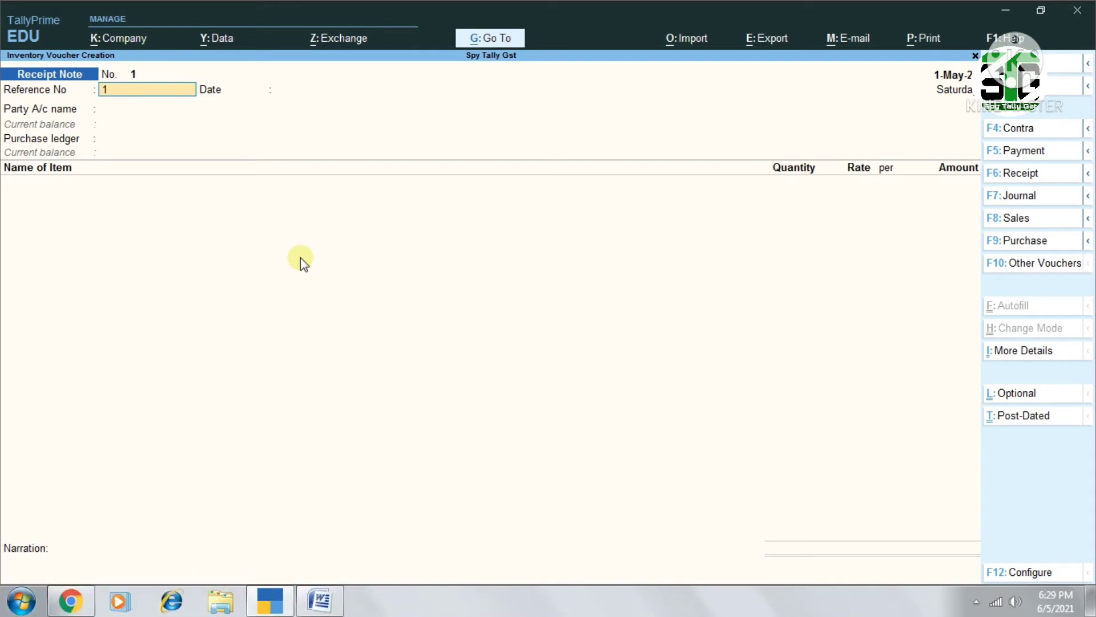
text(23)
key(Return)
key(Return)
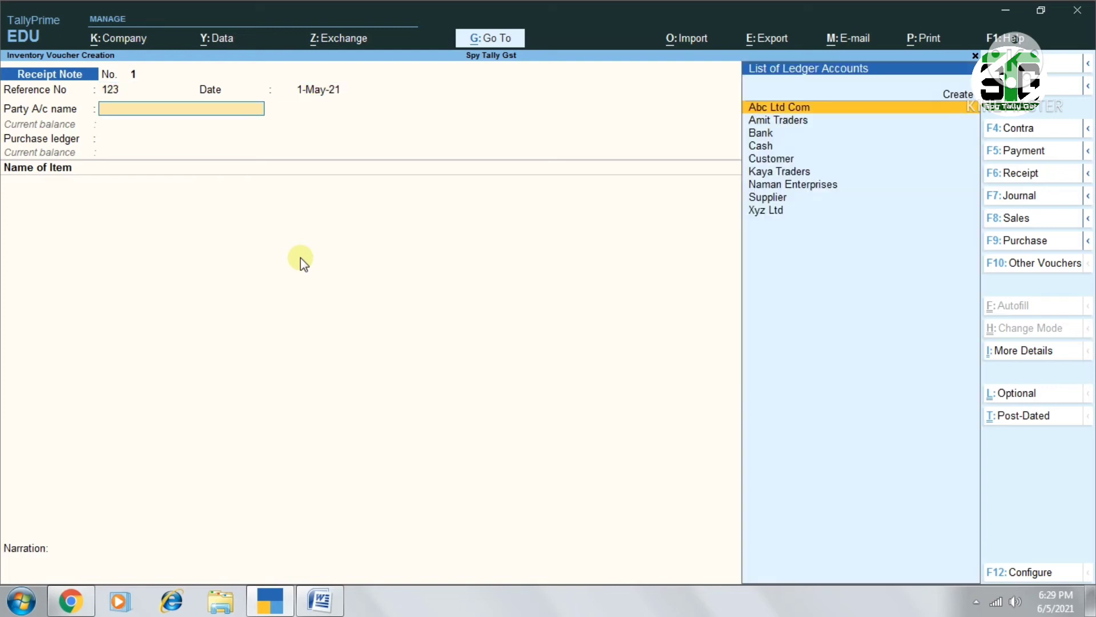
Select Amit Traders as the party and link the receipt note to order po/01, leaving the payment and delivery terms blank
text(ami)
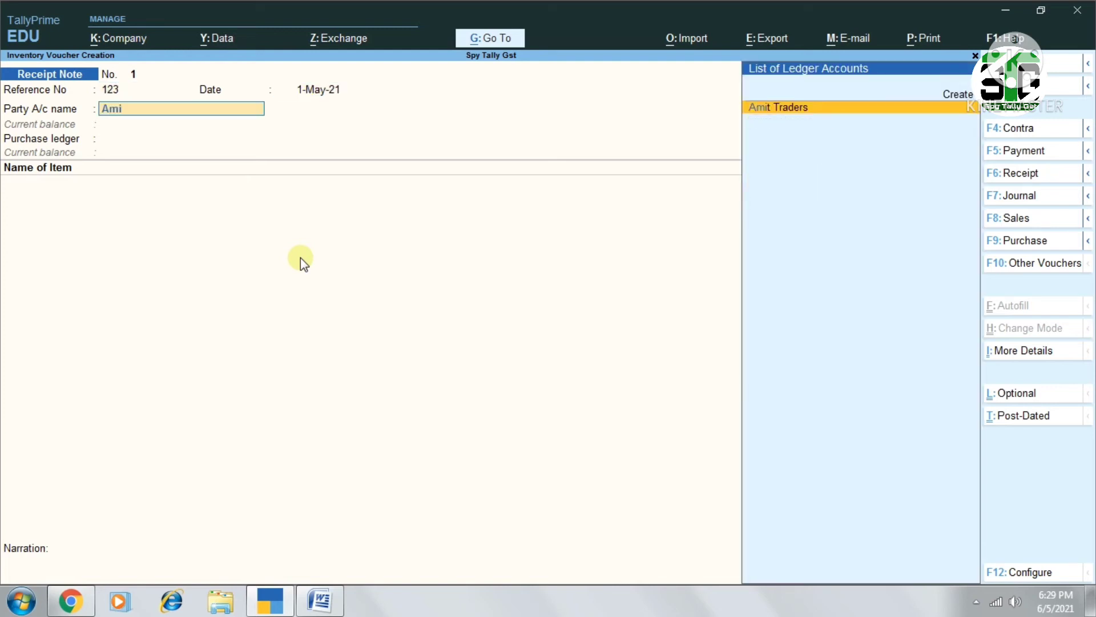
key(Return)
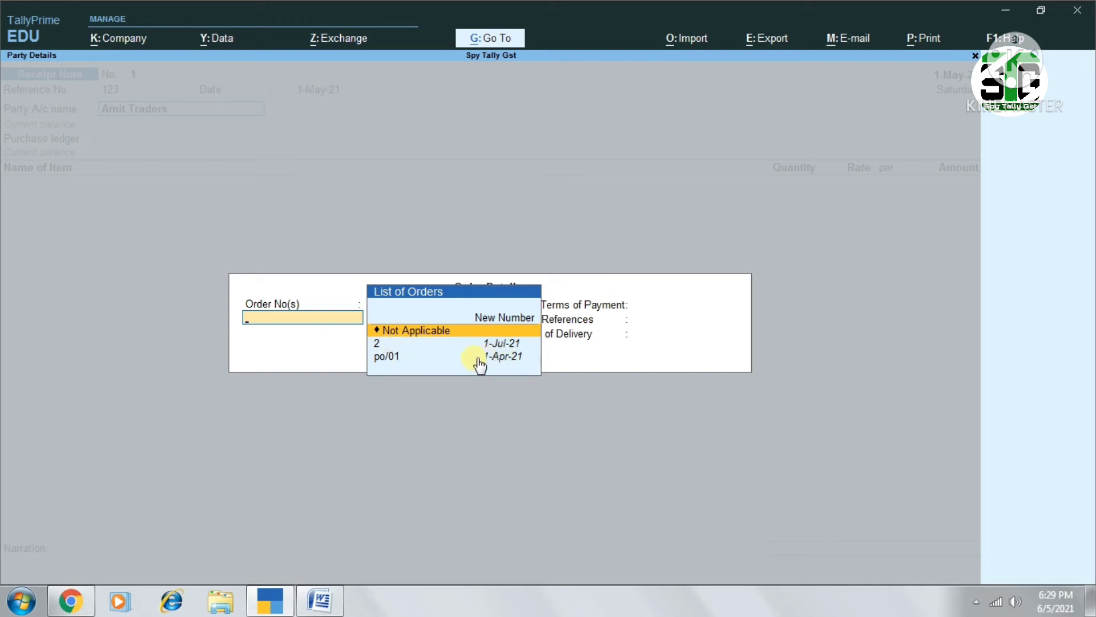
click(440, 359)
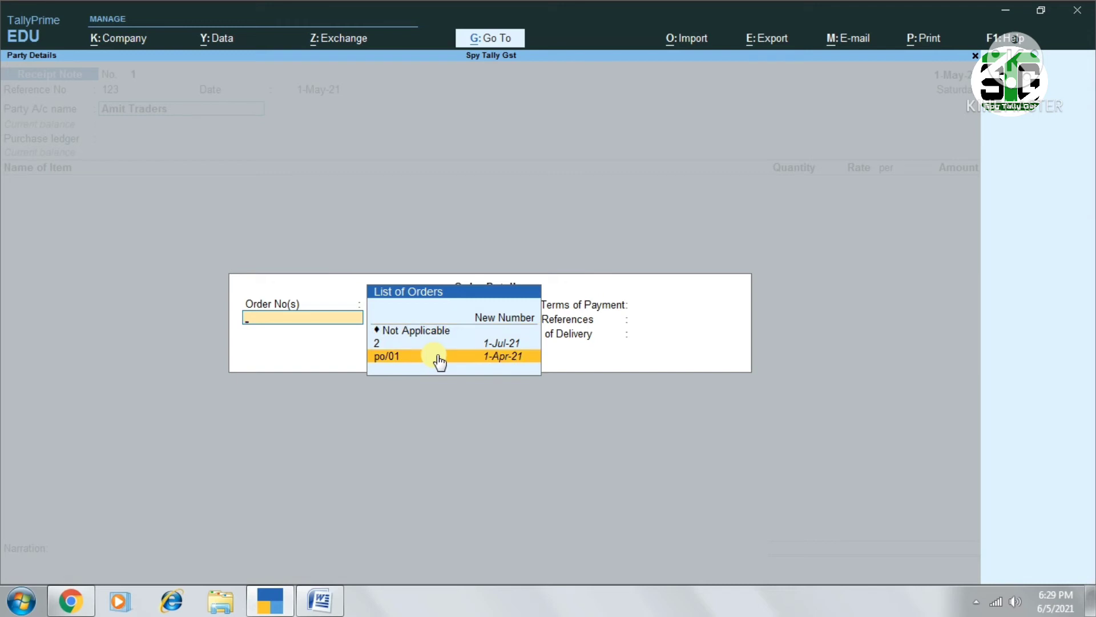
key(Return)
key(Return)
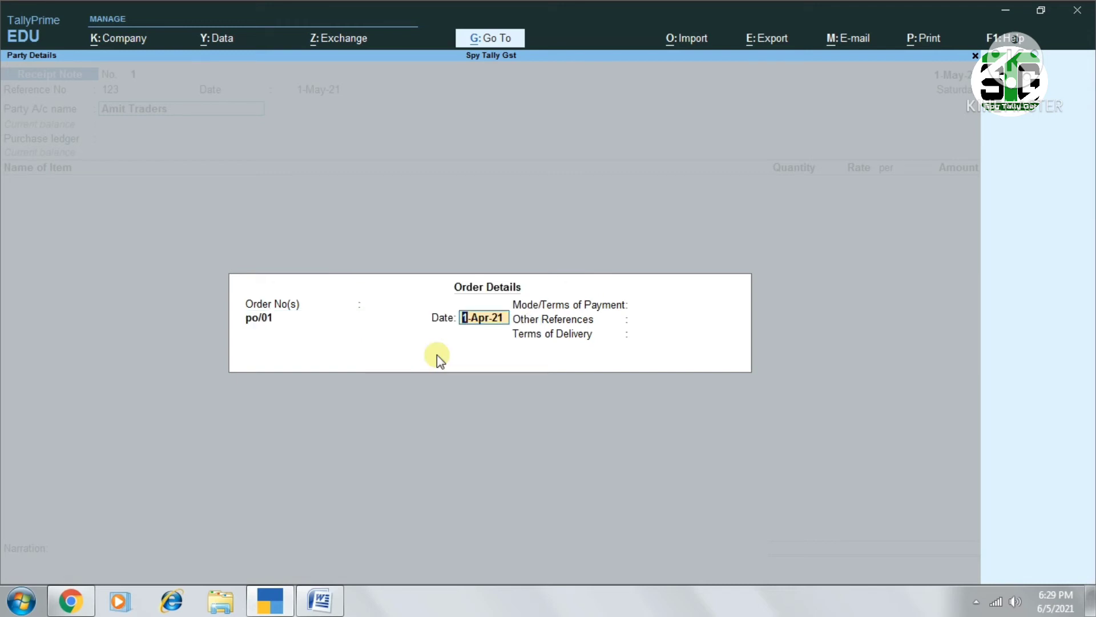
key(Return)
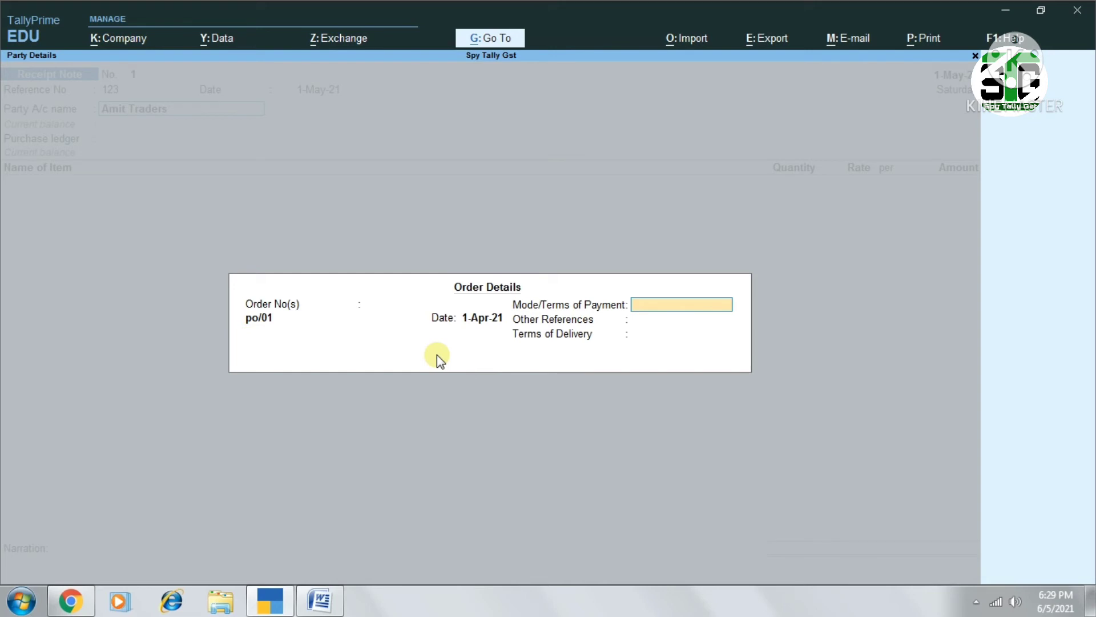
key(Return)
key(Return)
key(Return)
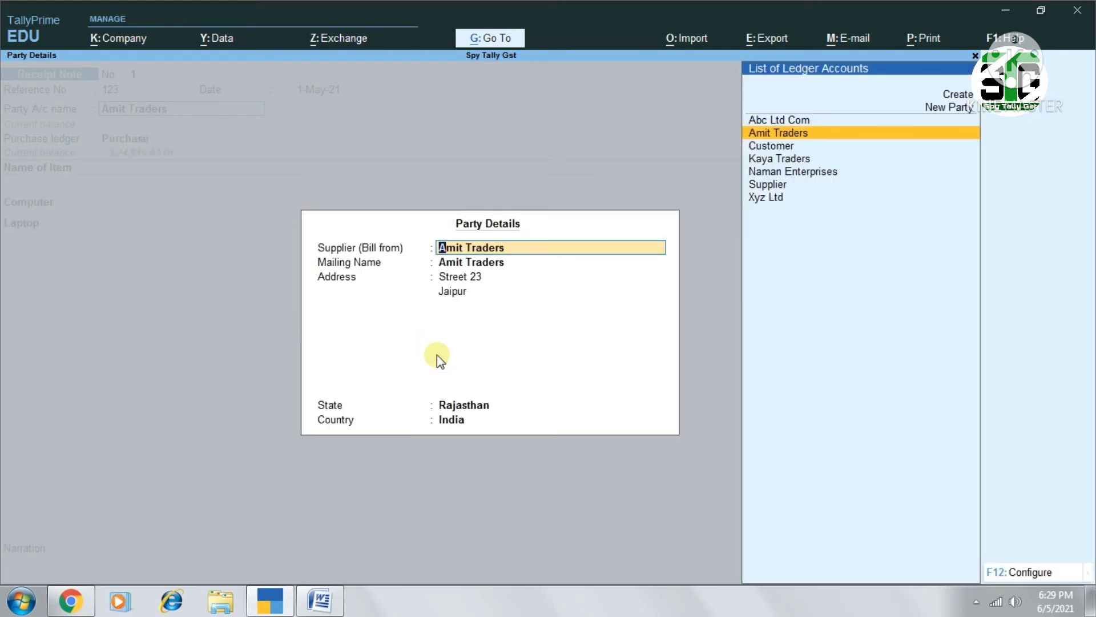
Accept the prefilled supplier details and keep Purchase as the purchase ledger
key(Return)
key(Return)
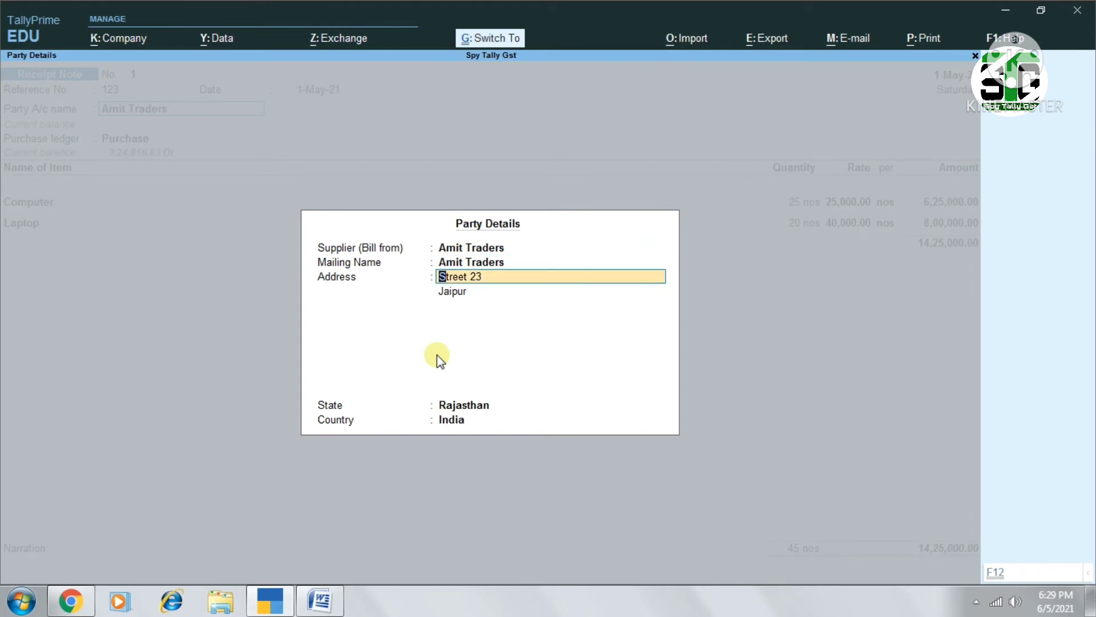
key(ctrl+a)
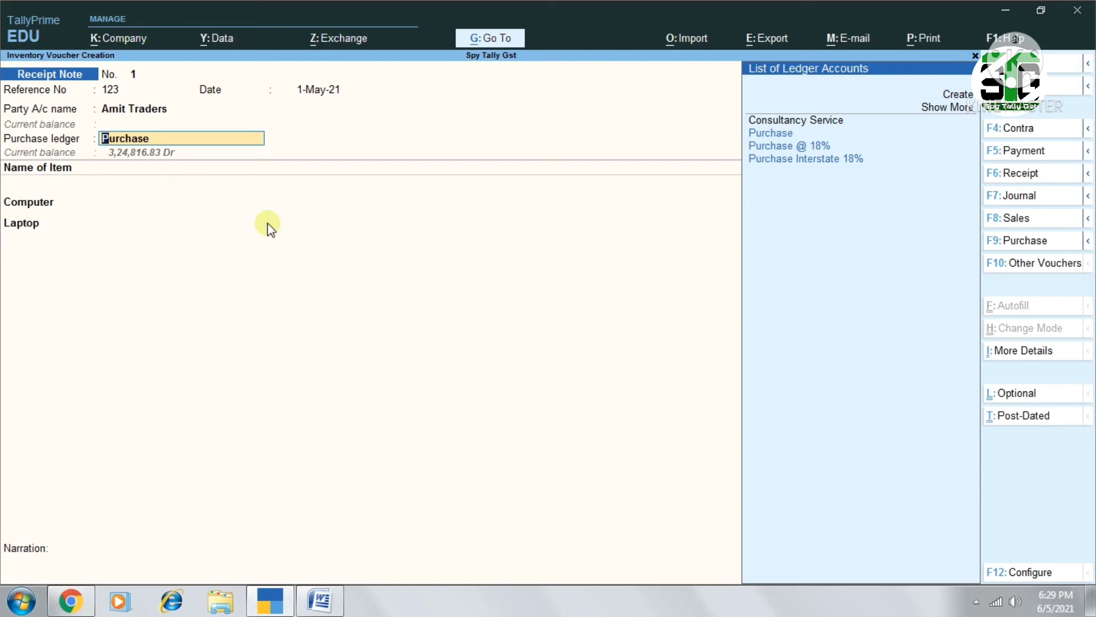
key(Return)
Allocate the Computer item to Finished Goods Godown under tracking number 123 and order po/01, with a received quantity of 20 nos
key(Return)
key(Return)
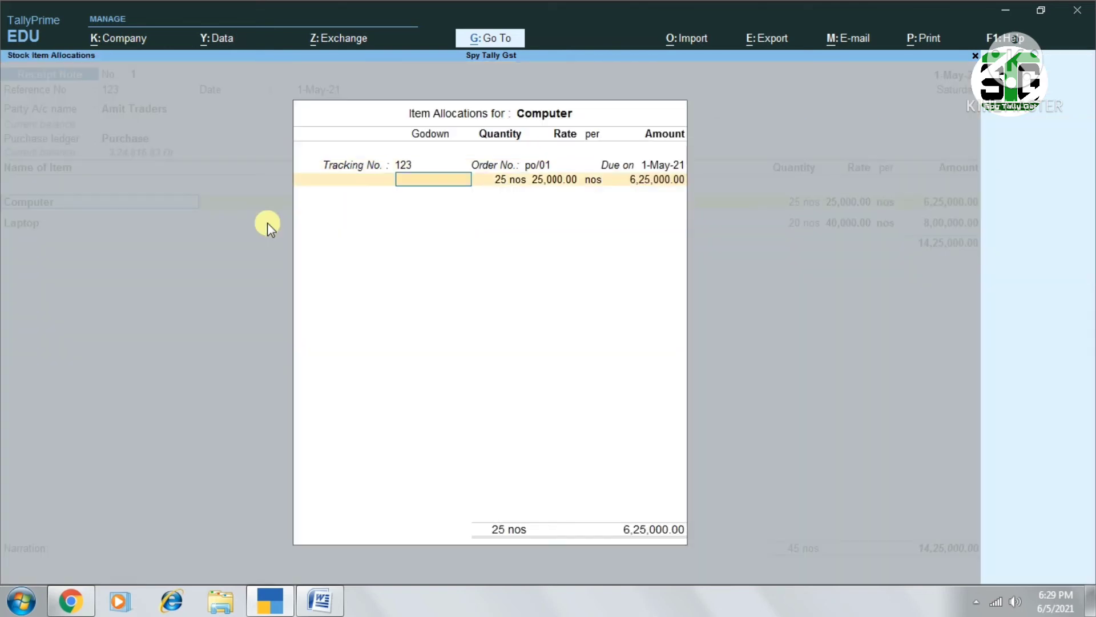
key(Return)
key(Return)
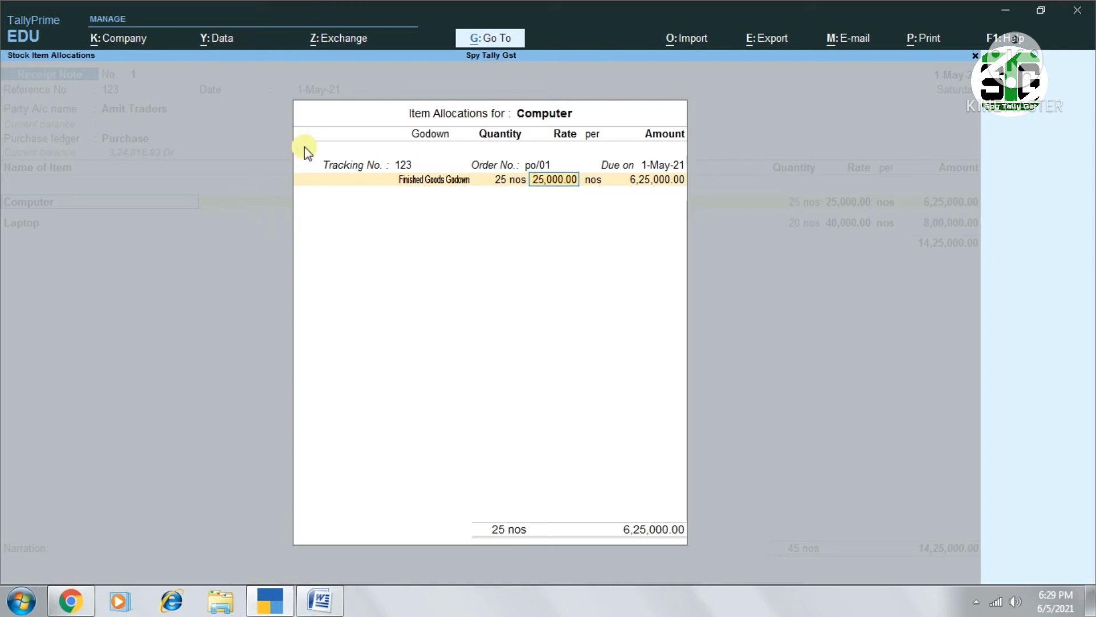
click(499, 180)
text(20)
key(Return)
key(Return)
key(Return)
key(Return)
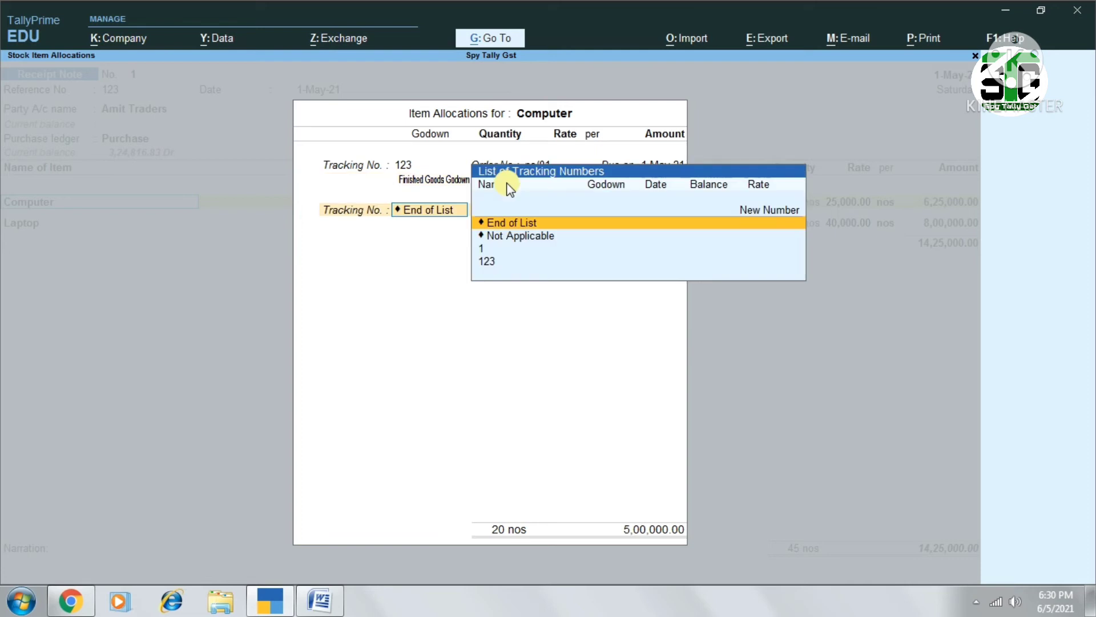
Allocate the full ordered Laptop quantity to Finished Goods Godown under tracking number 123 and order po/01
key(Return)
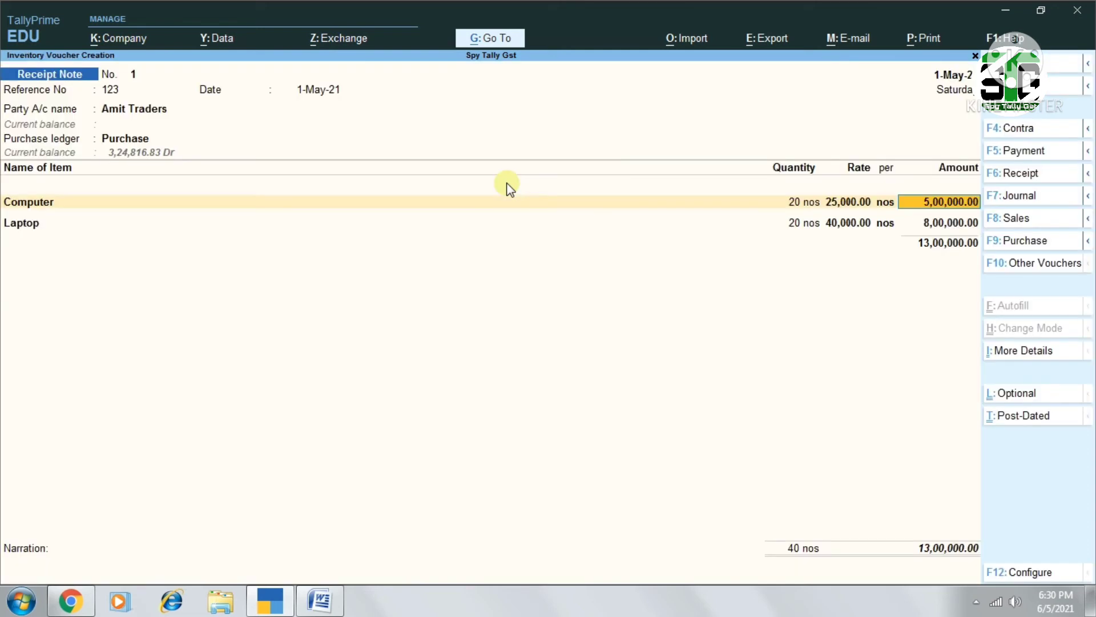
key(Return)
key(Return)
key(Return)
key(Return)
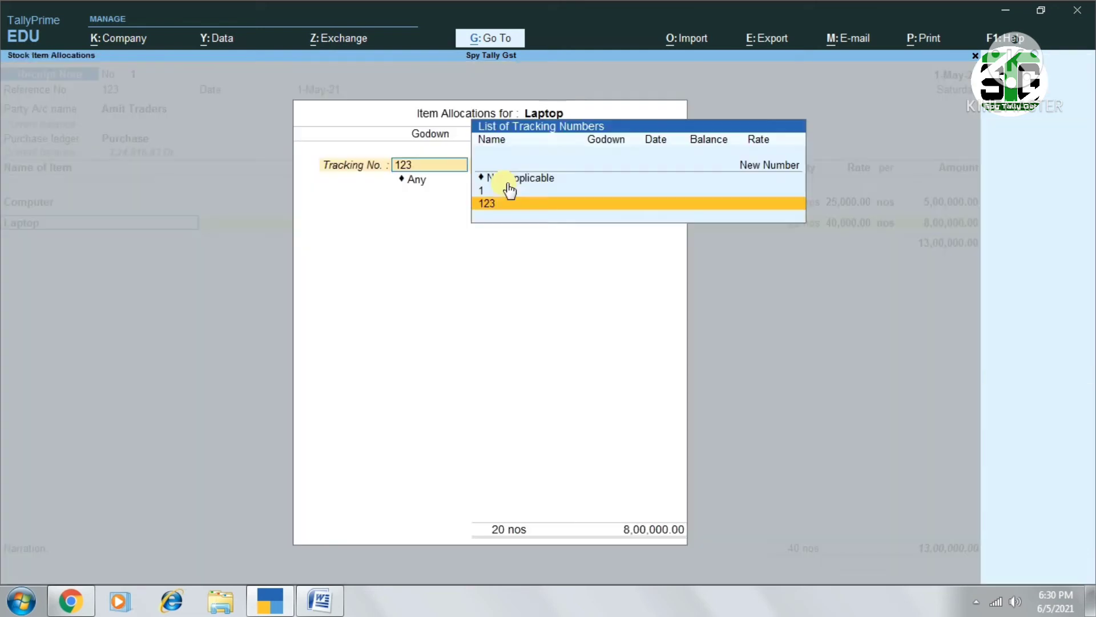
key(Return)
key(Return)
key(Return)
key(Return)
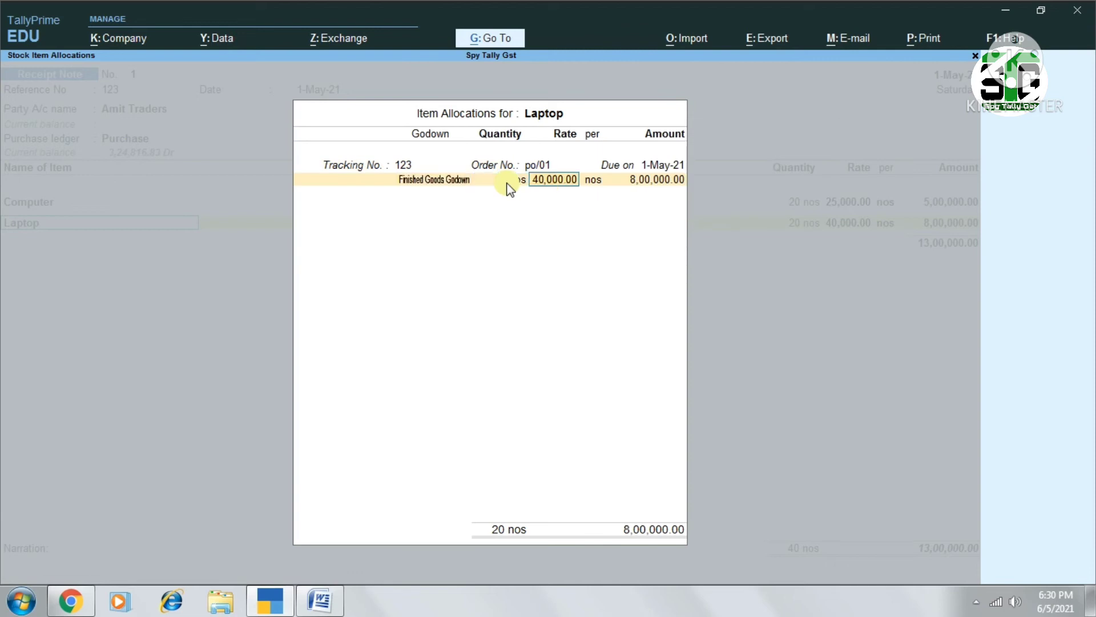
End the item list, save the receipt note with a blank narration and return to the Gateway of Tally
key(Return)
key(Return)
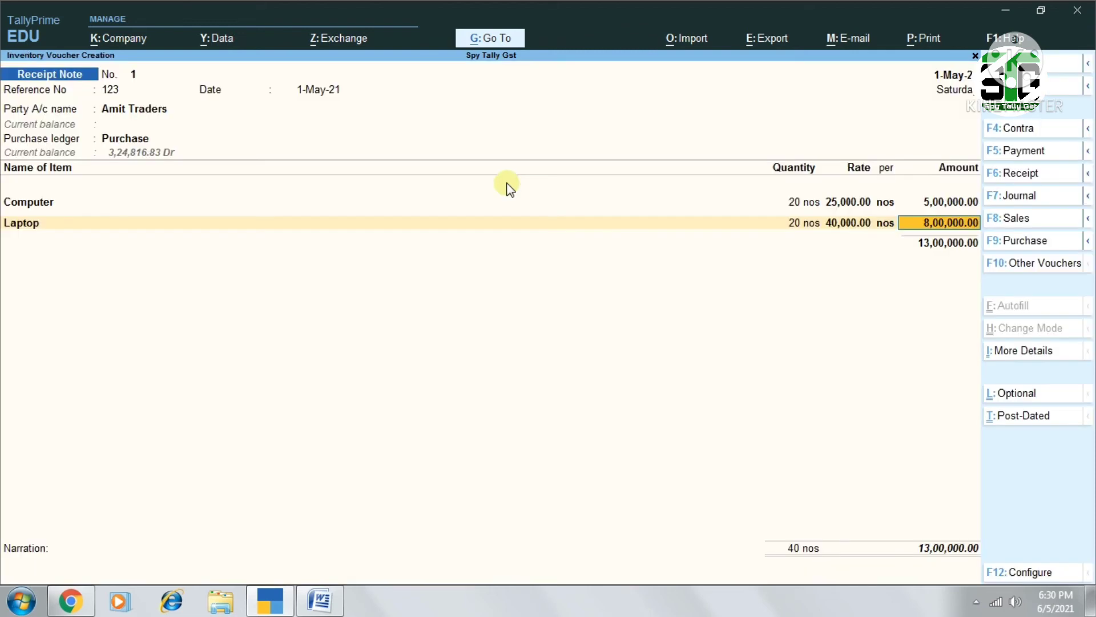
key(Return)
key(Return)
key(Return)
key(Return)
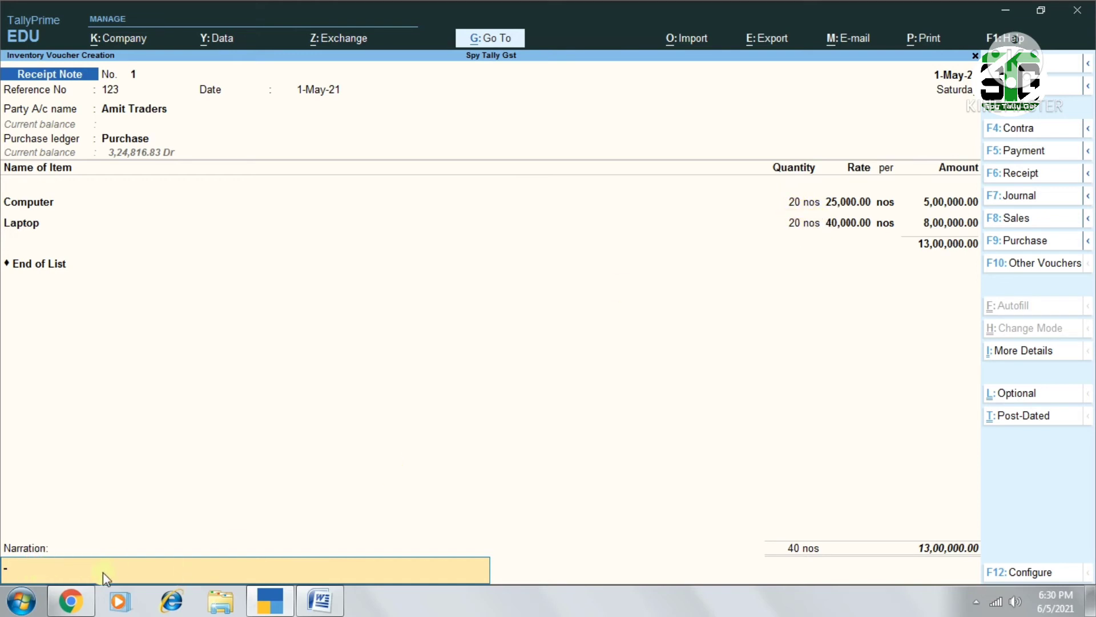
key(Return)
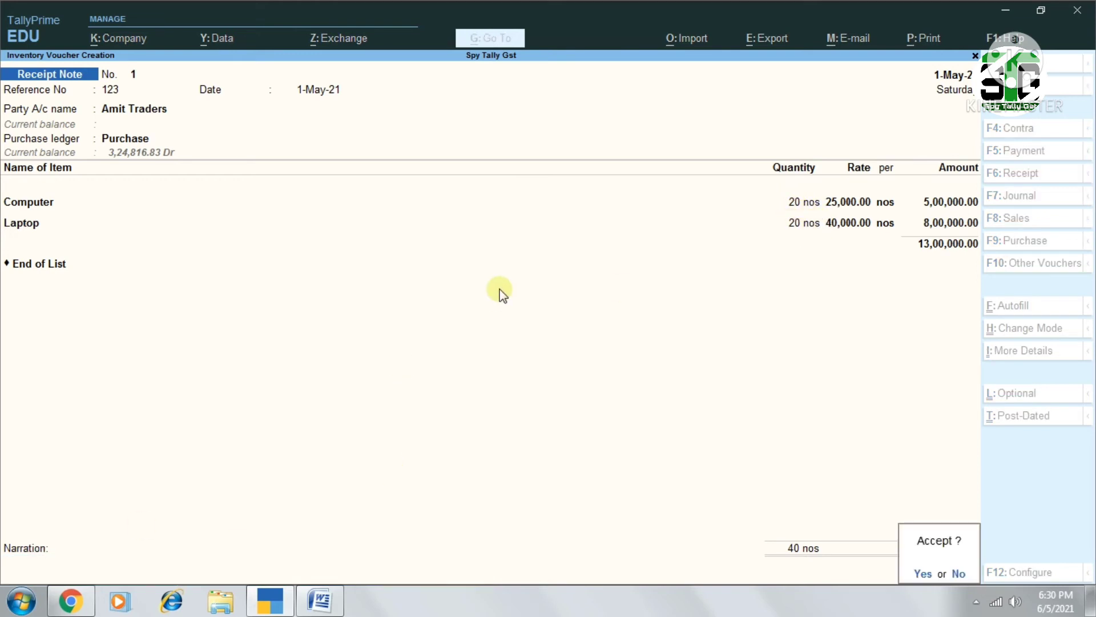
key(Return)
key(Escape)
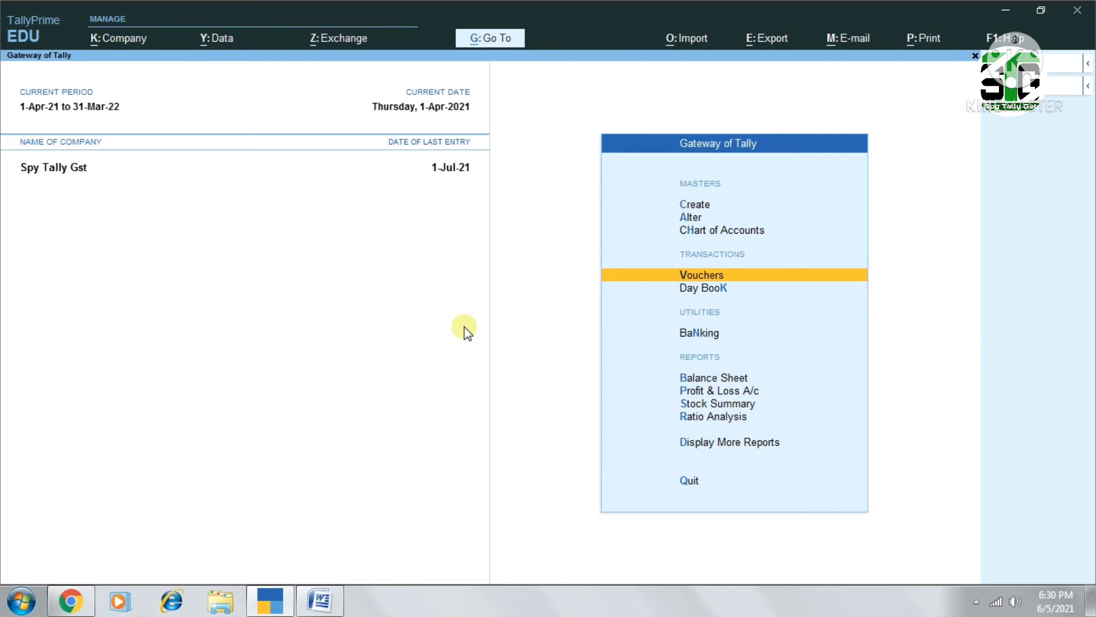
Open the Statements of Inventory among the additional reports
key(Down)
key(Down)
key(Down)
key(Down)
key(Down)
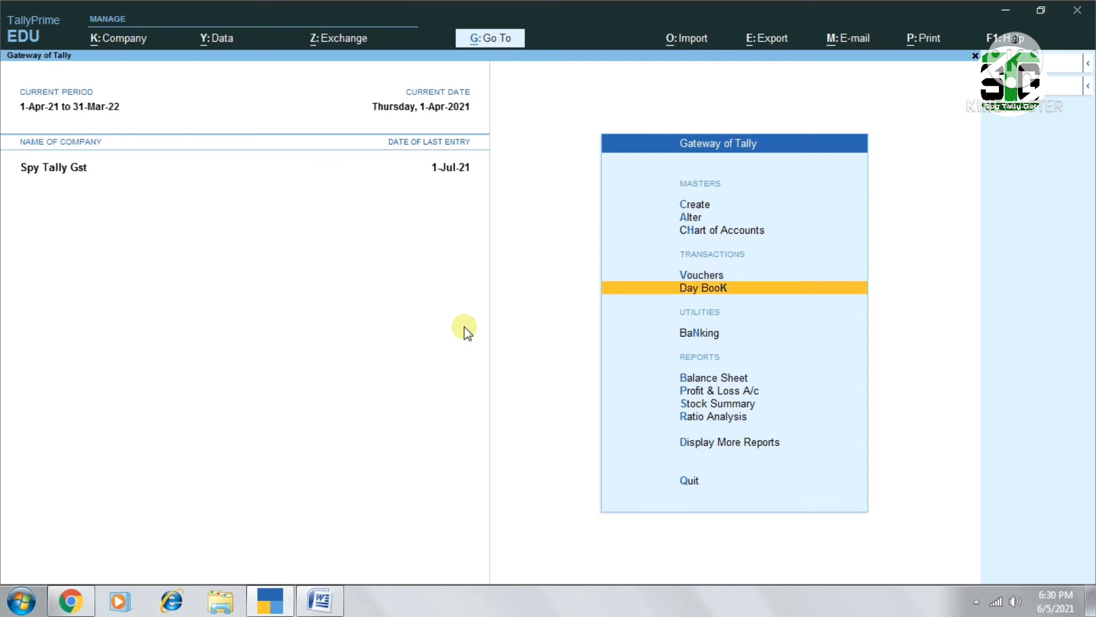
key(Down)
key(Down)
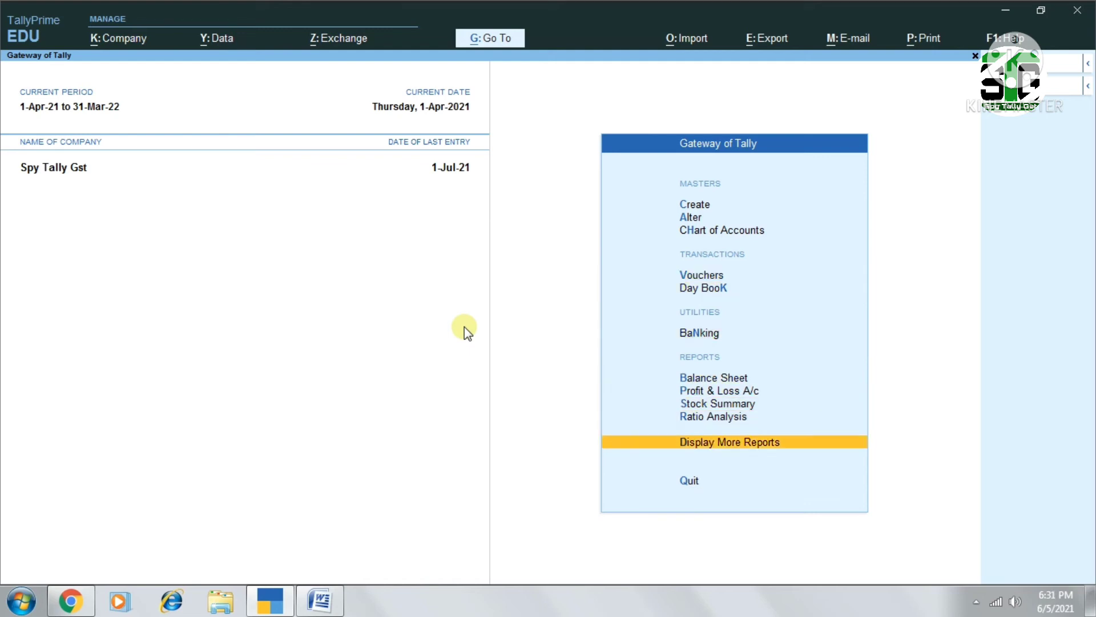
key(Return)
key(e)
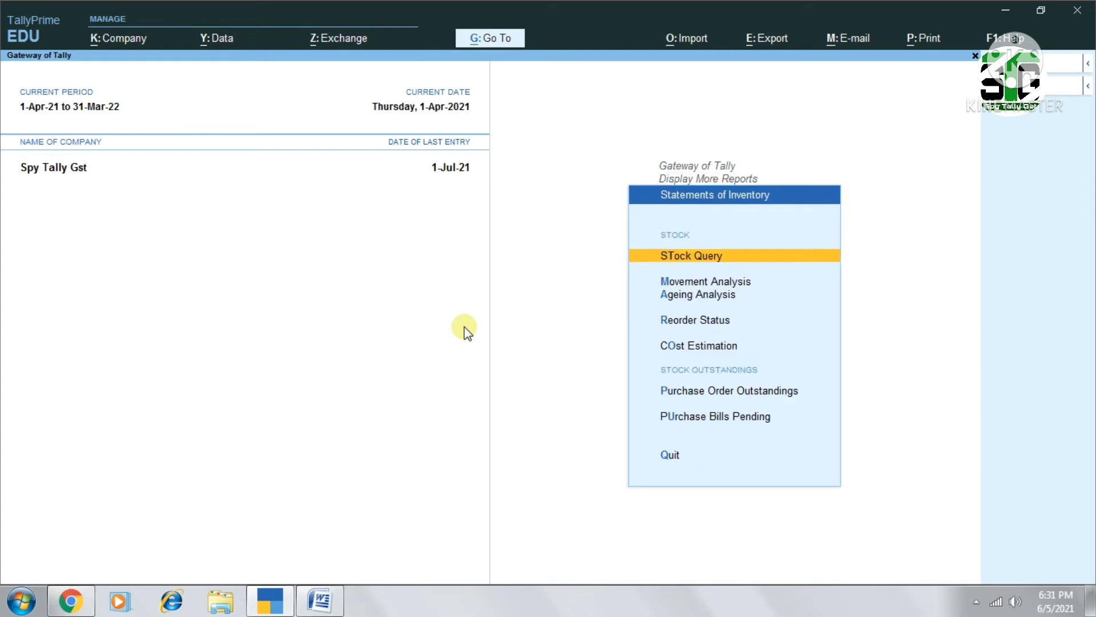
Display the ledger-wise Purchase Order Outstandings report for Amit Traders
key(Down)
key(Down)
key(Down)
key(Down)
key(Down)
key(Down)
key(Up)
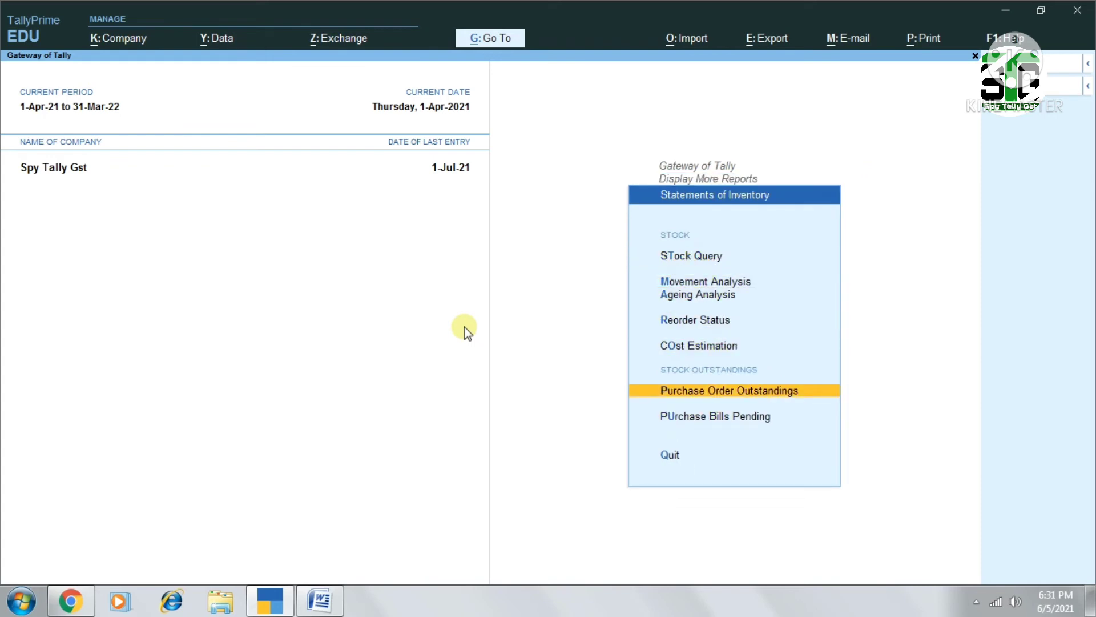
key(Return)
key(Down)
key(Down)
key(Down)
key(Down)
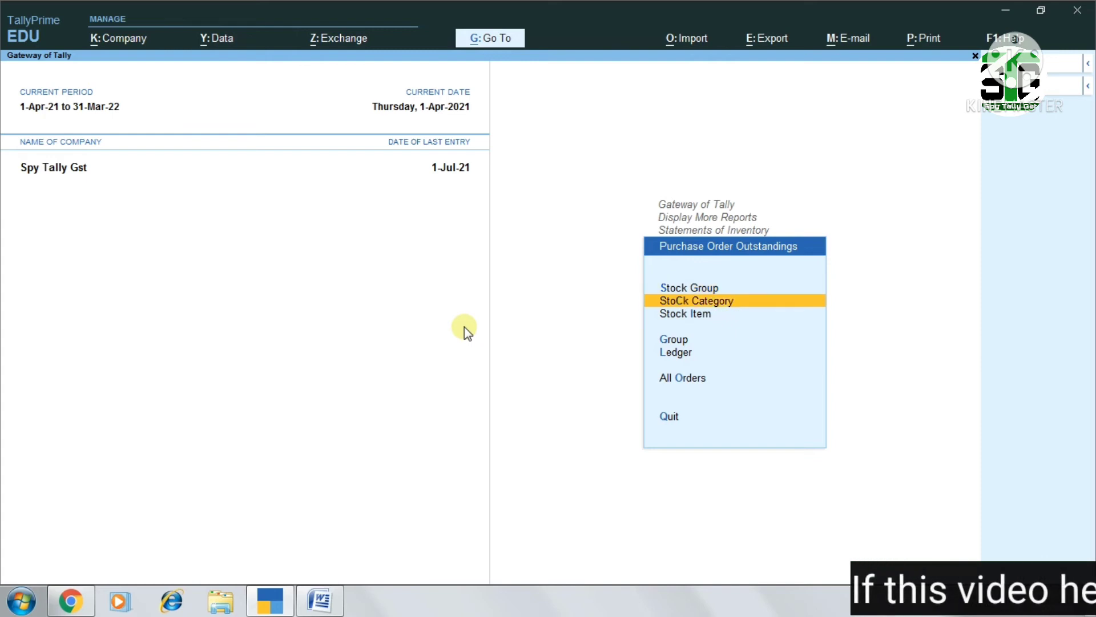
key(Return)
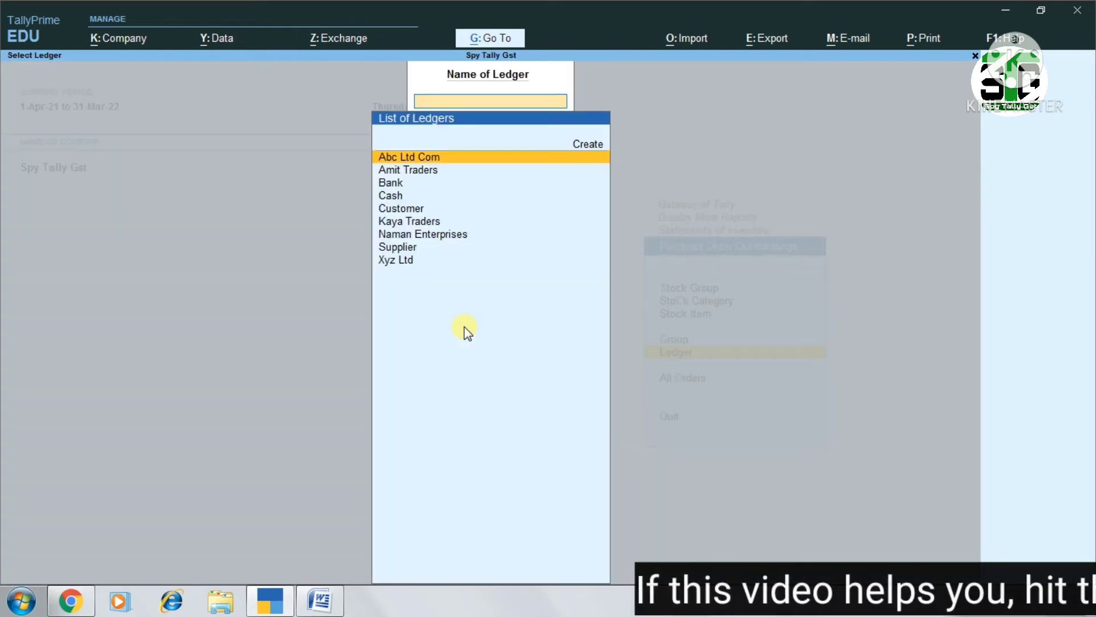
key(Down)
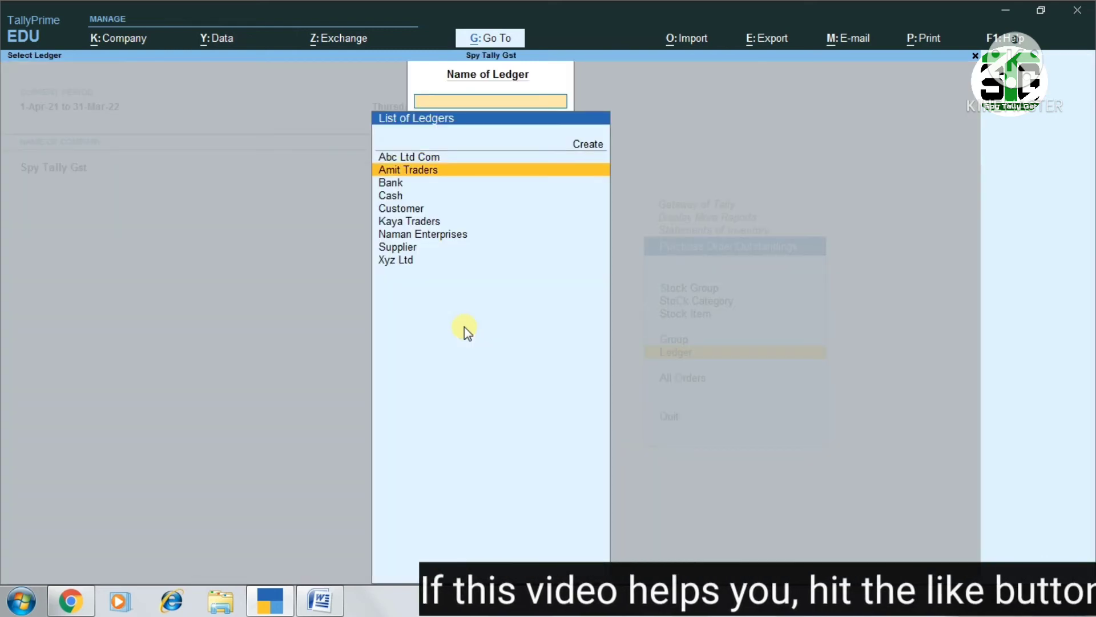
key(Return)
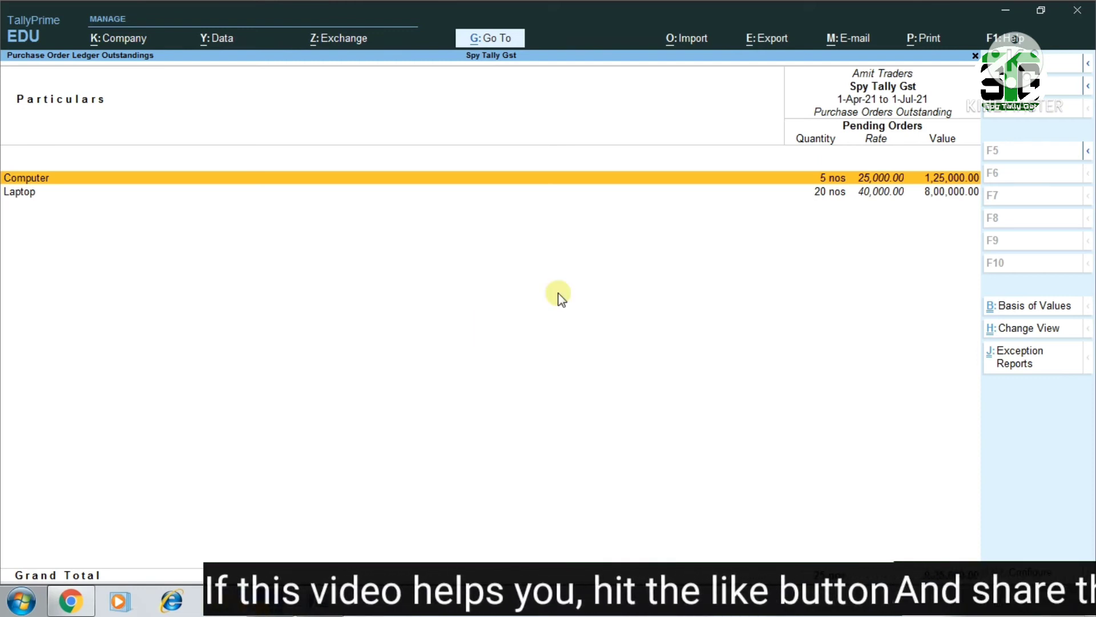
Examine the outstanding order details for Computer and back out of the outstandings report
click(854, 180)
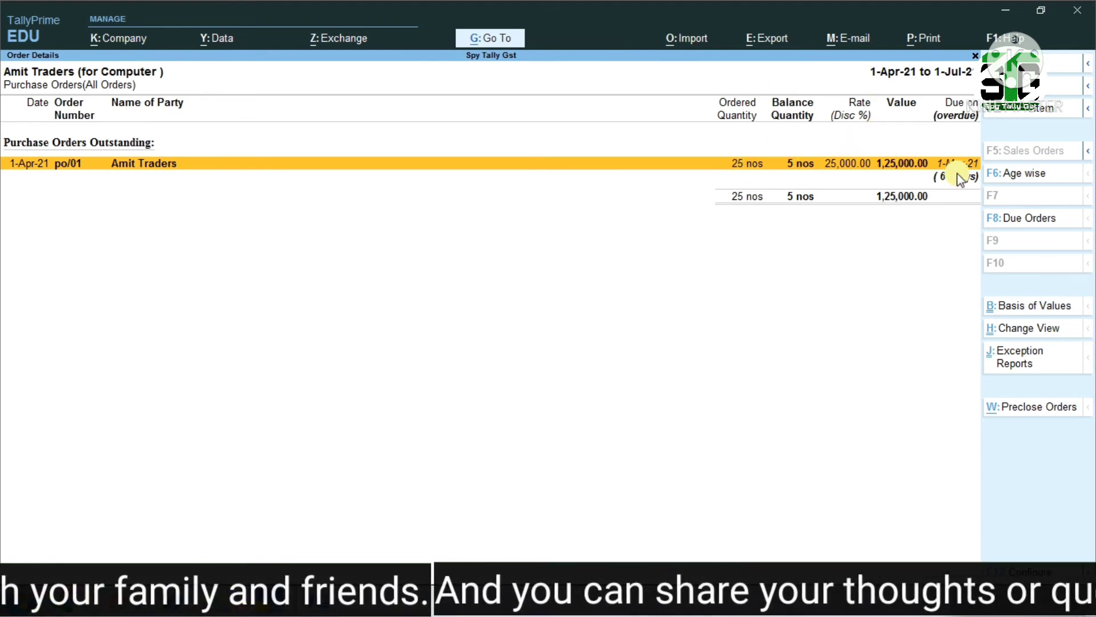
click(921, 177)
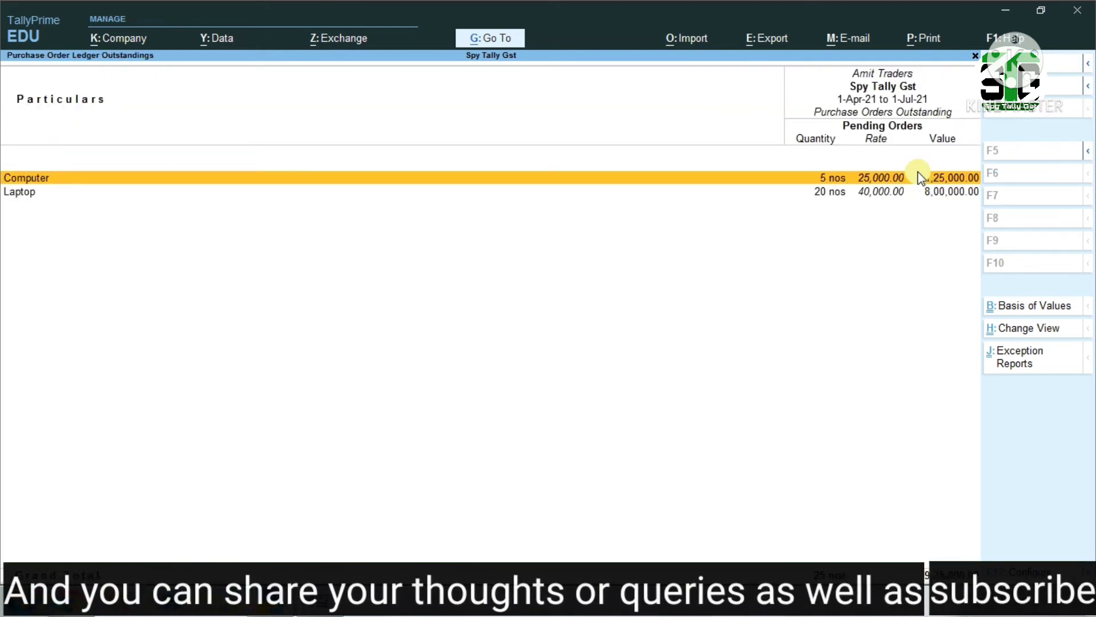
key(Escape)
key(Escape)
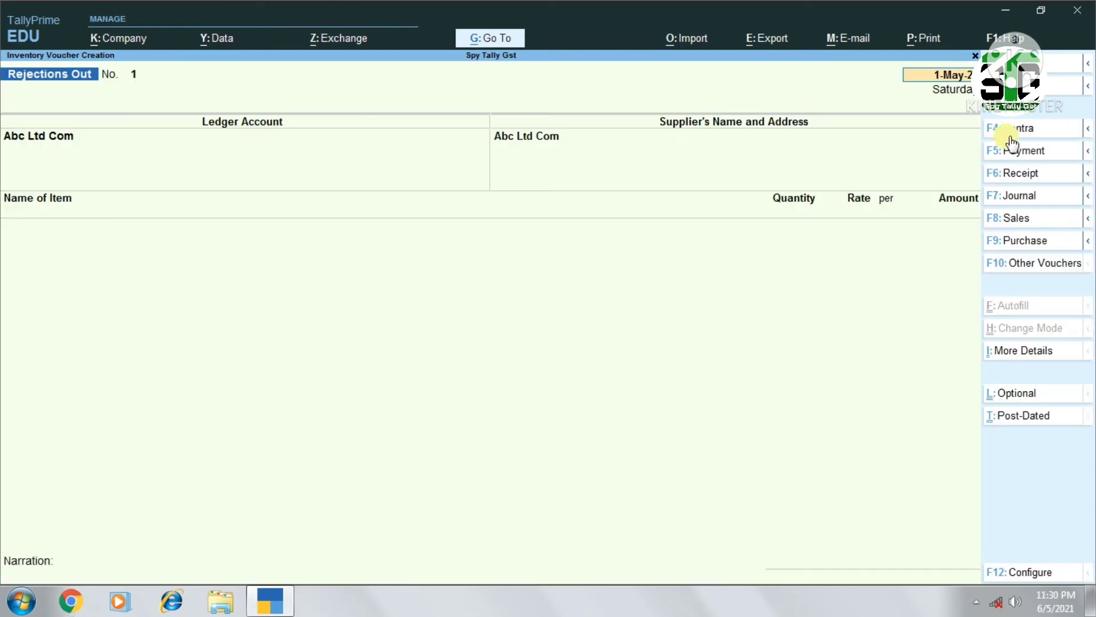
Keep the voucher date 1-May, set Amit Traders as the ledger account and accept its supplier name and address
key(Return)
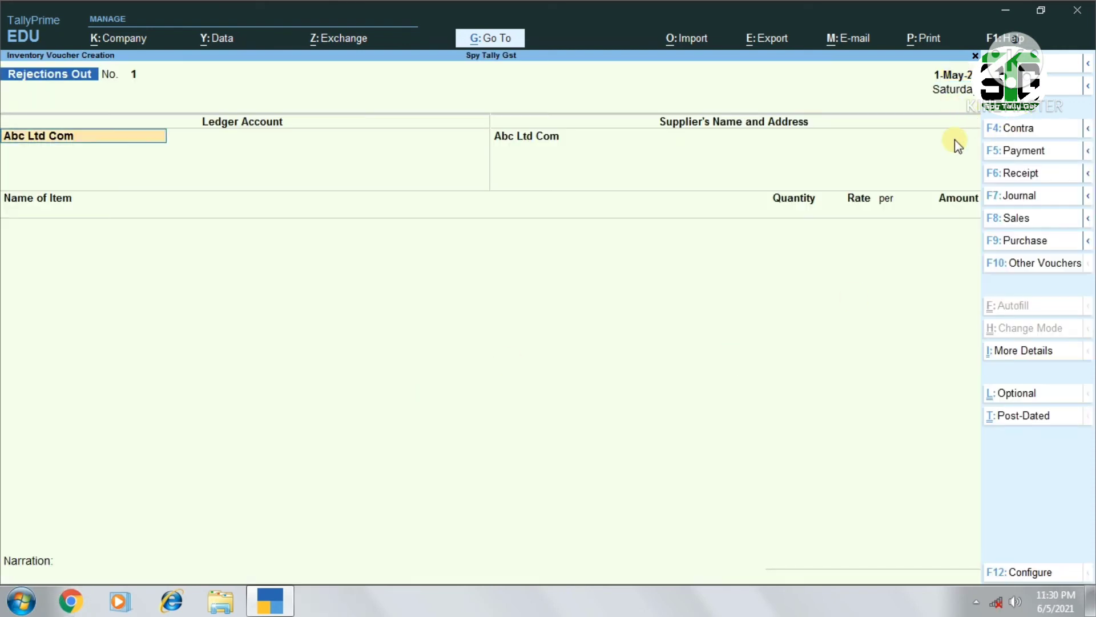
key(F2)
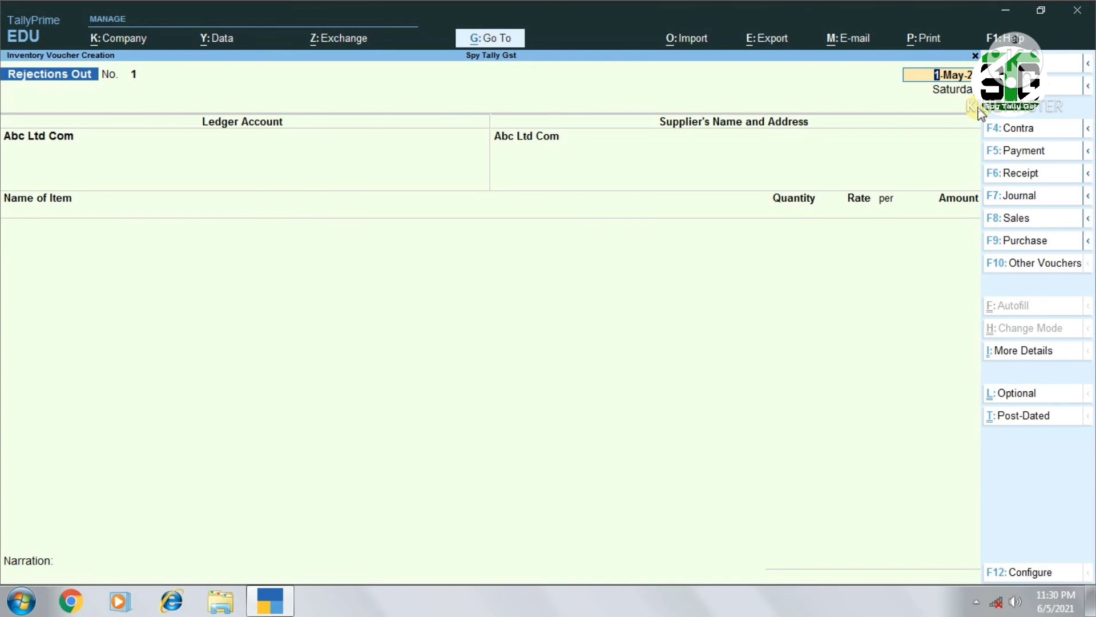
key(Return)
text(ami)
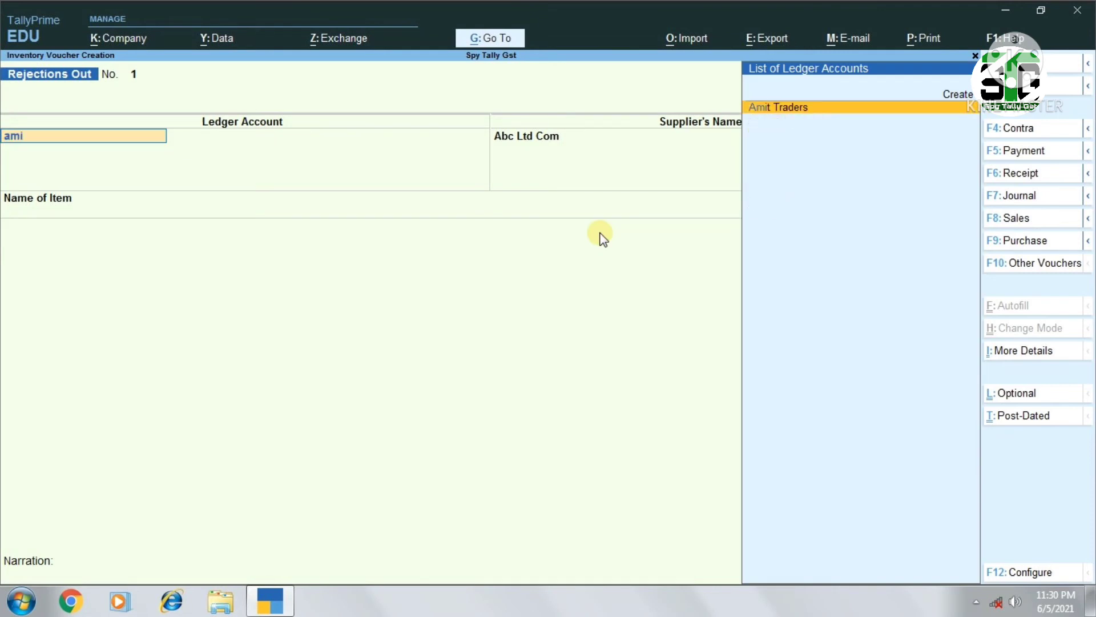
key(Return)
key(Return)
key(Return)
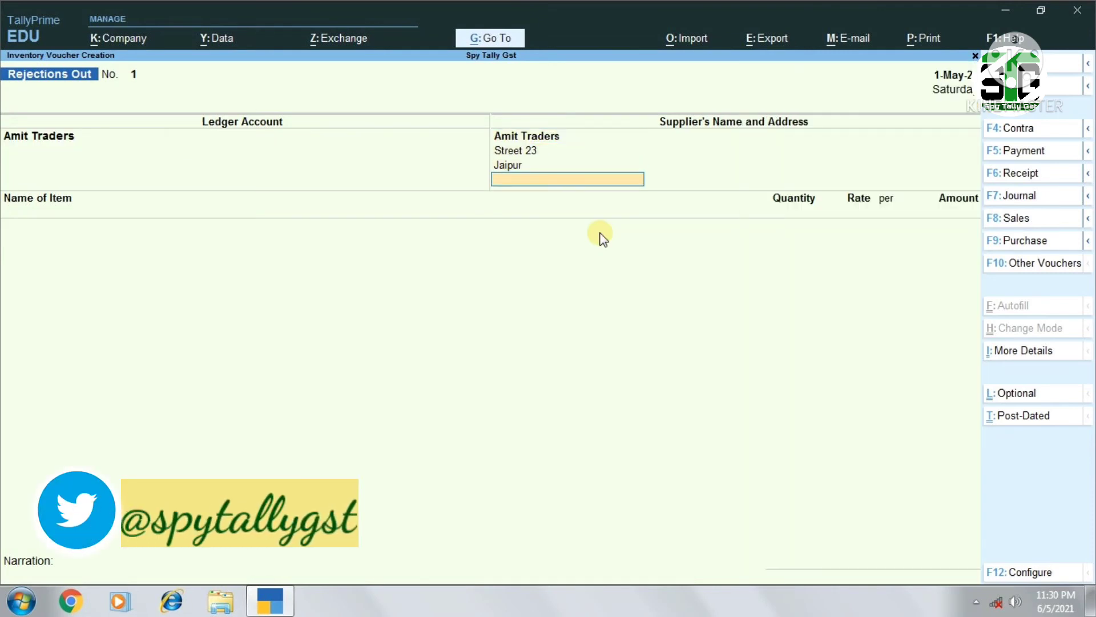
key(Return)
Add Computer as the rejected item and allocate it to tracking number 123
text(Com)
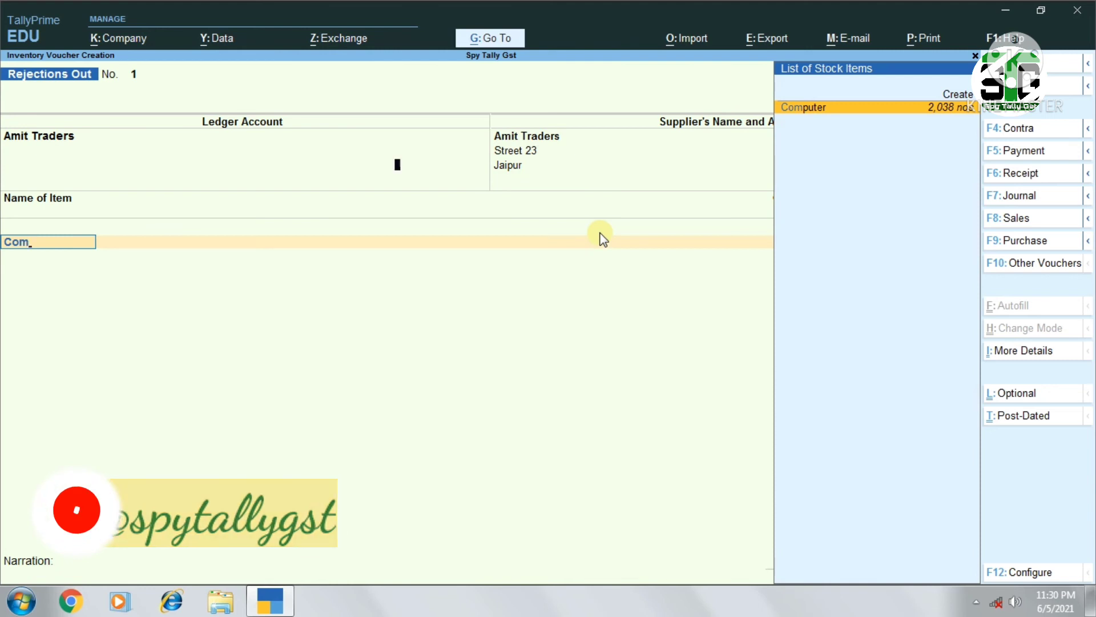
key(Return)
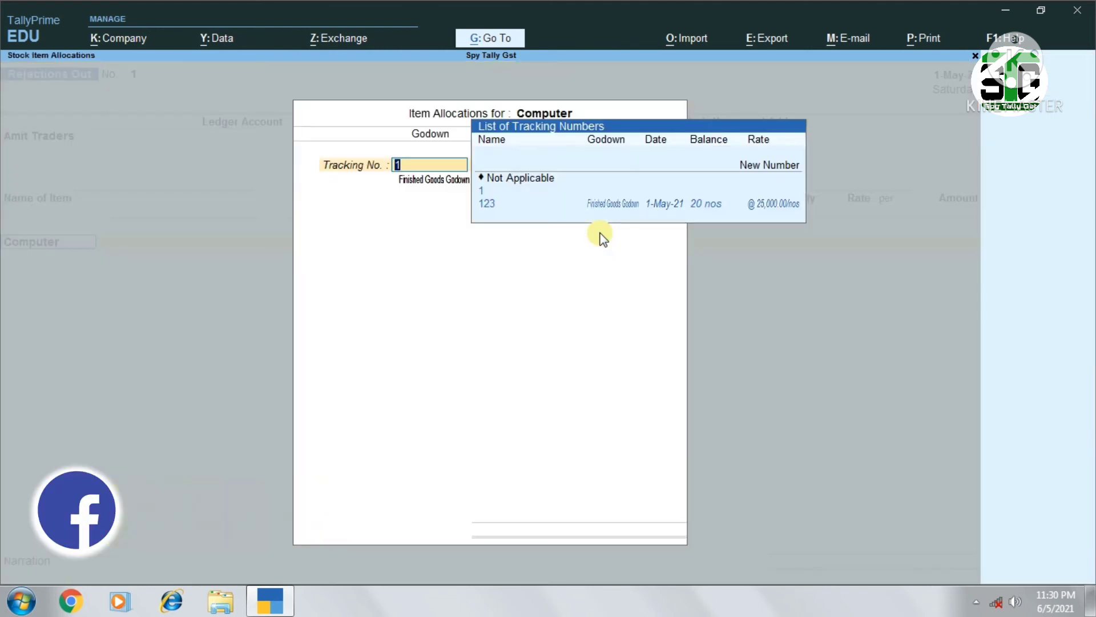
key(Down)
key(Down)
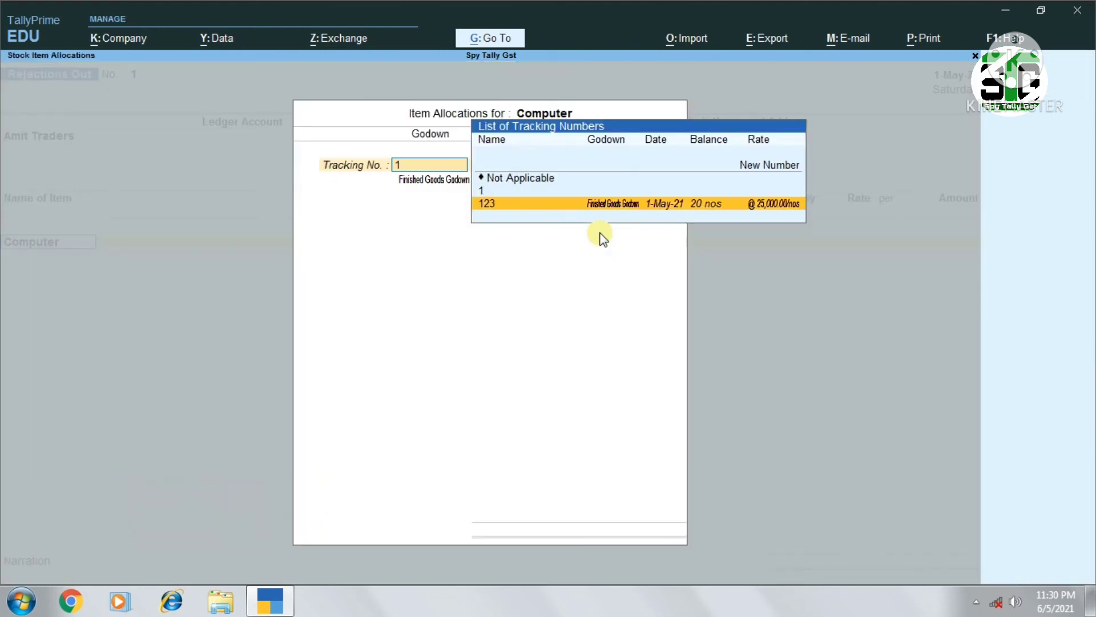
key(Return)
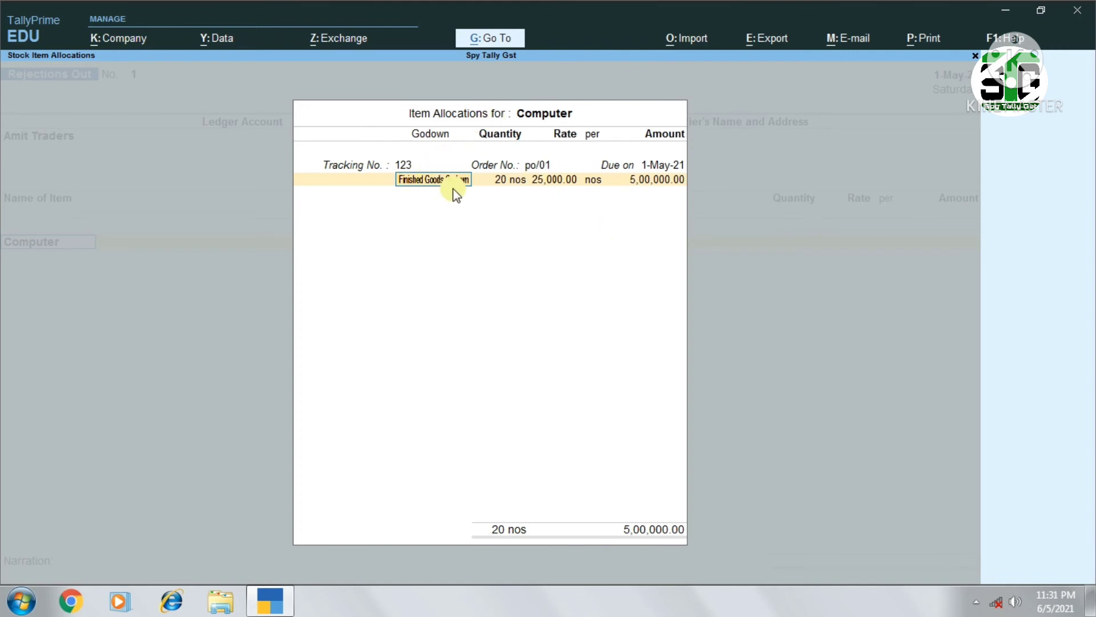
Set the rejected Computer quantity to 2 nos, keep the rate and godown, and save the voucher with a blank narration
key(Return)
text(2)
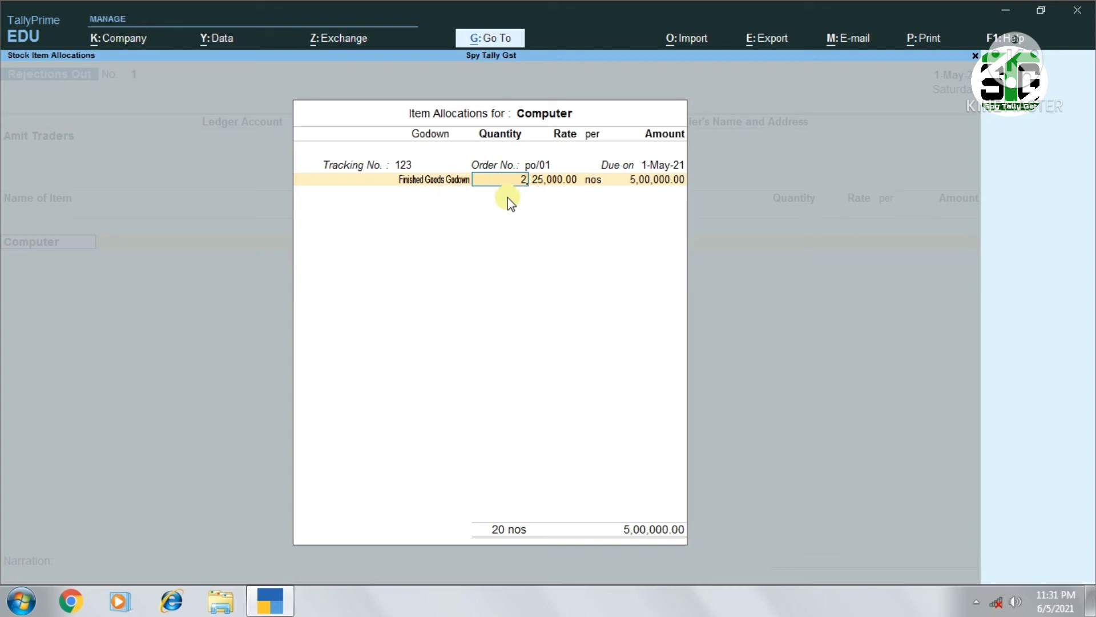
key(Return)
key(Return)
key(Return)
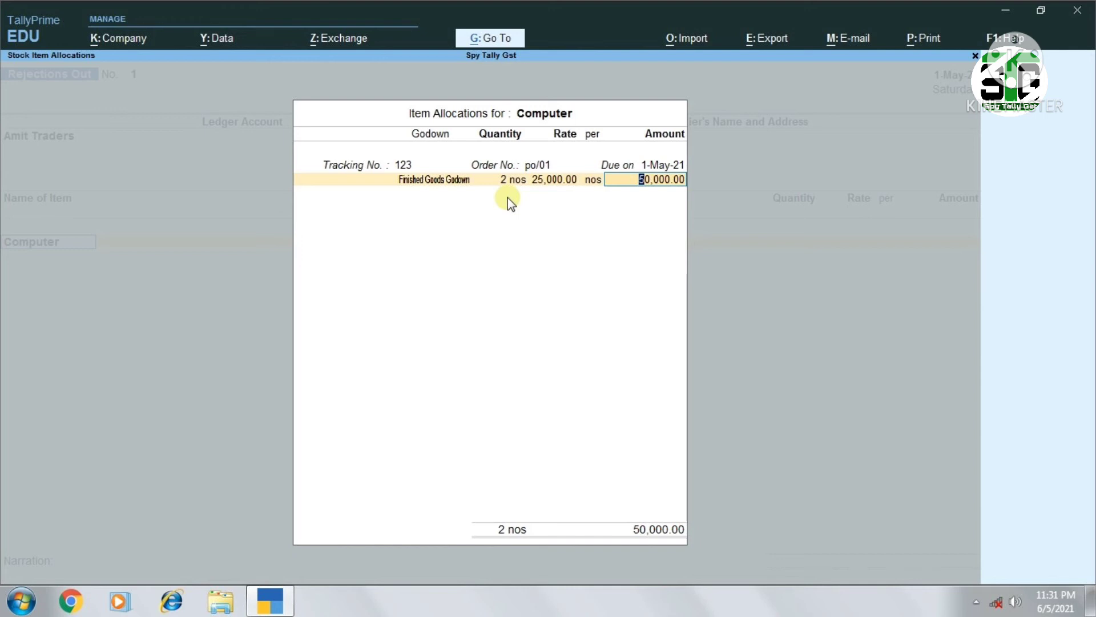
key(Return)
key(Return)
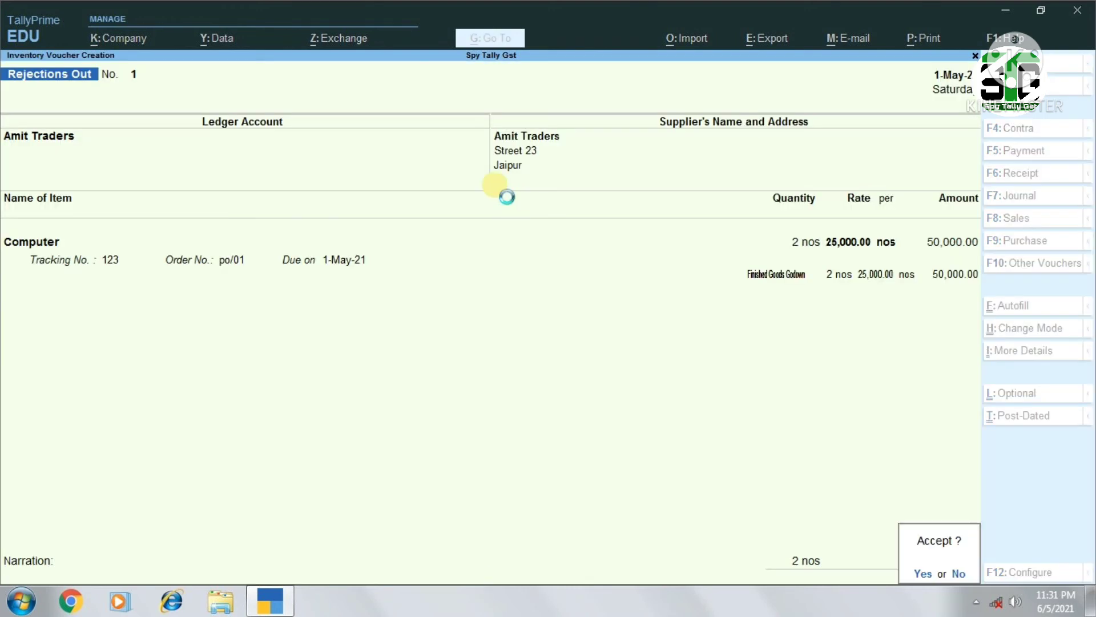
key(Return)
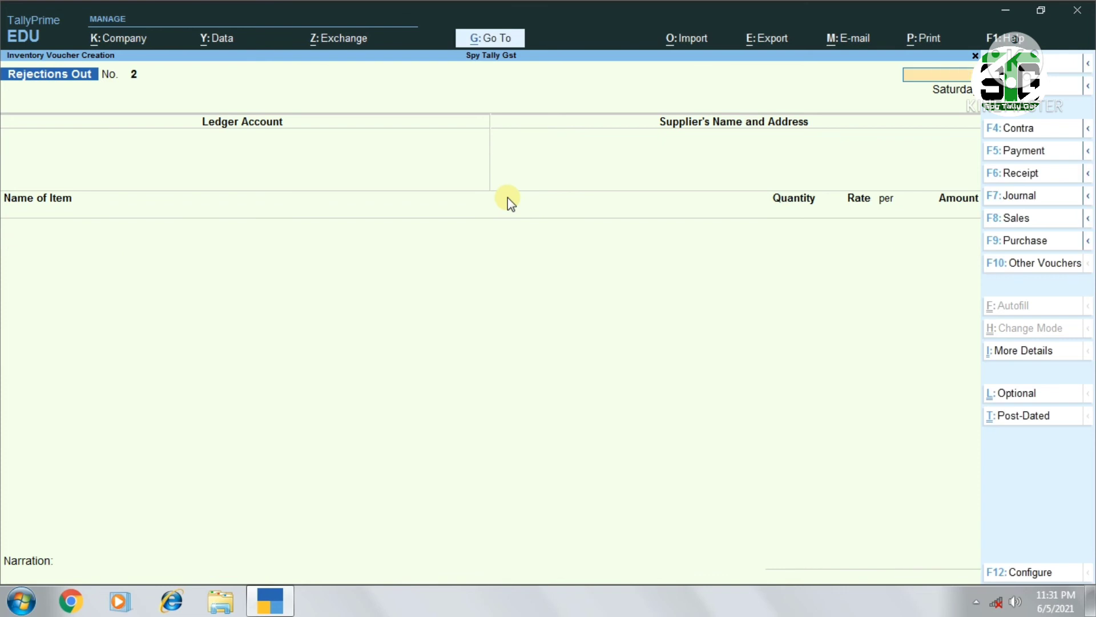
Leave voucher entry and display the Purchase Orders (Due Only) report to review the pending order quantities
key(Escape)
key(Return)
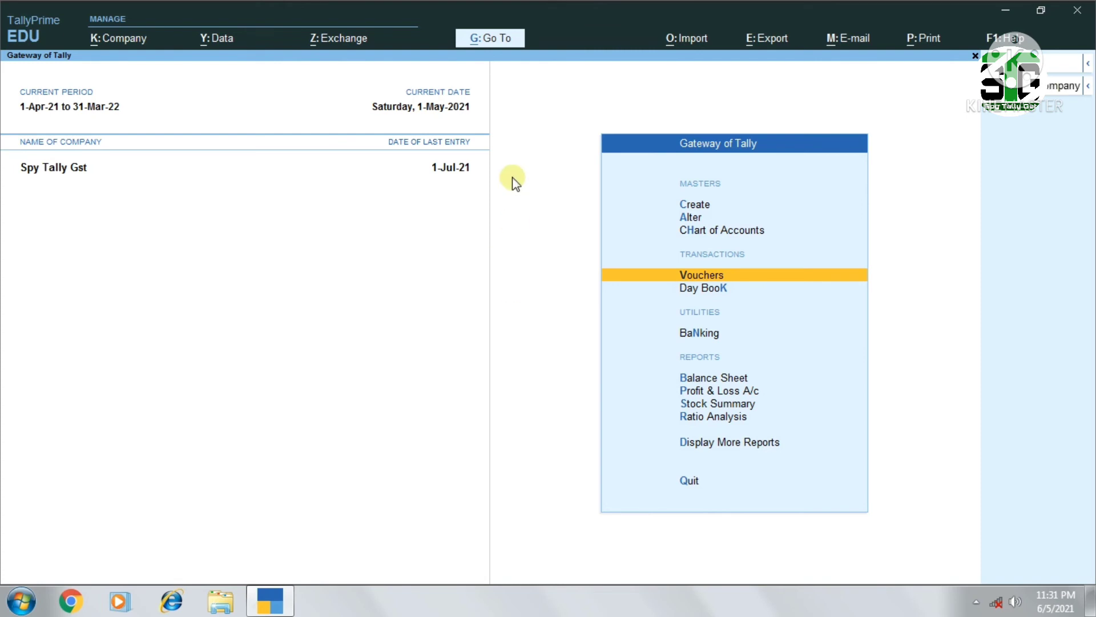
key(alt+g)
text(Spu)
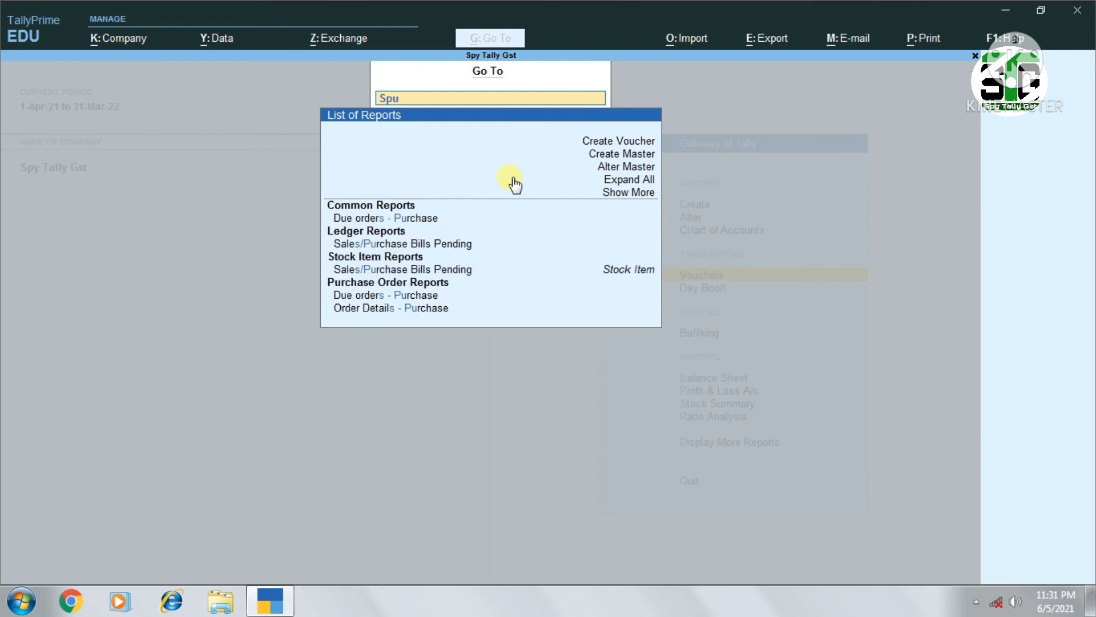
key(BackSpace)
key(BackSpace)
key(BackSpace)
text(Purc)
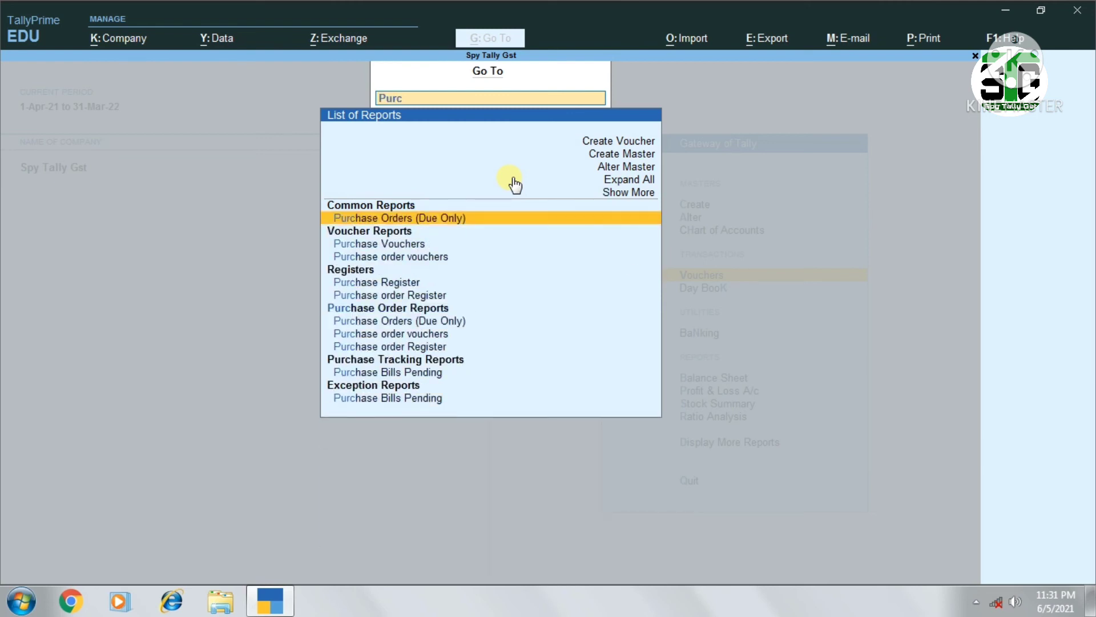
key(Return)
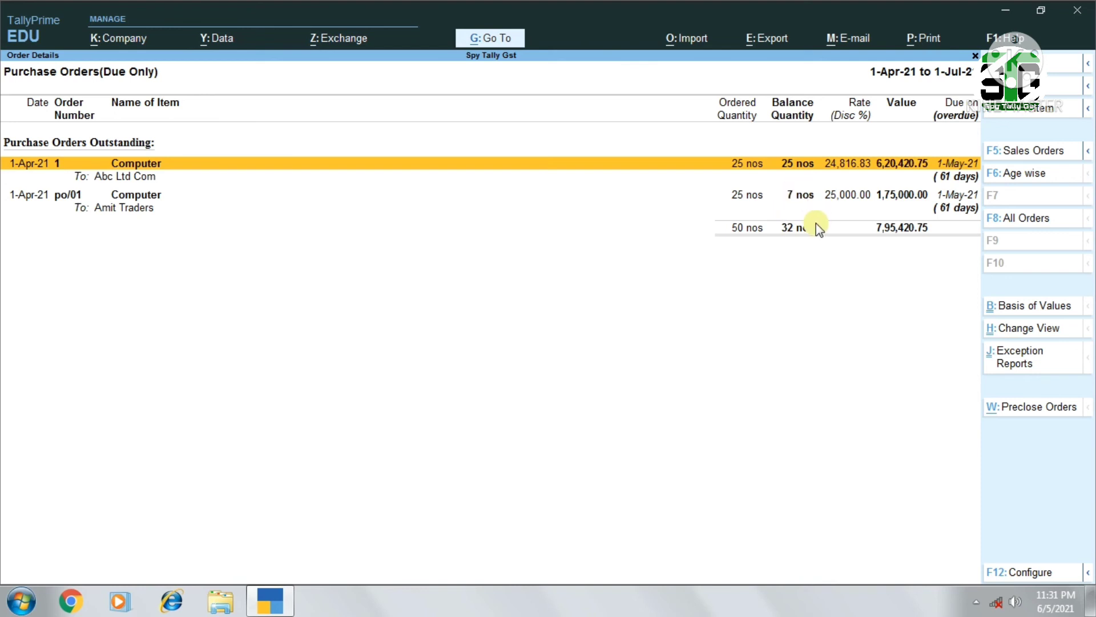
key(alt+F5)
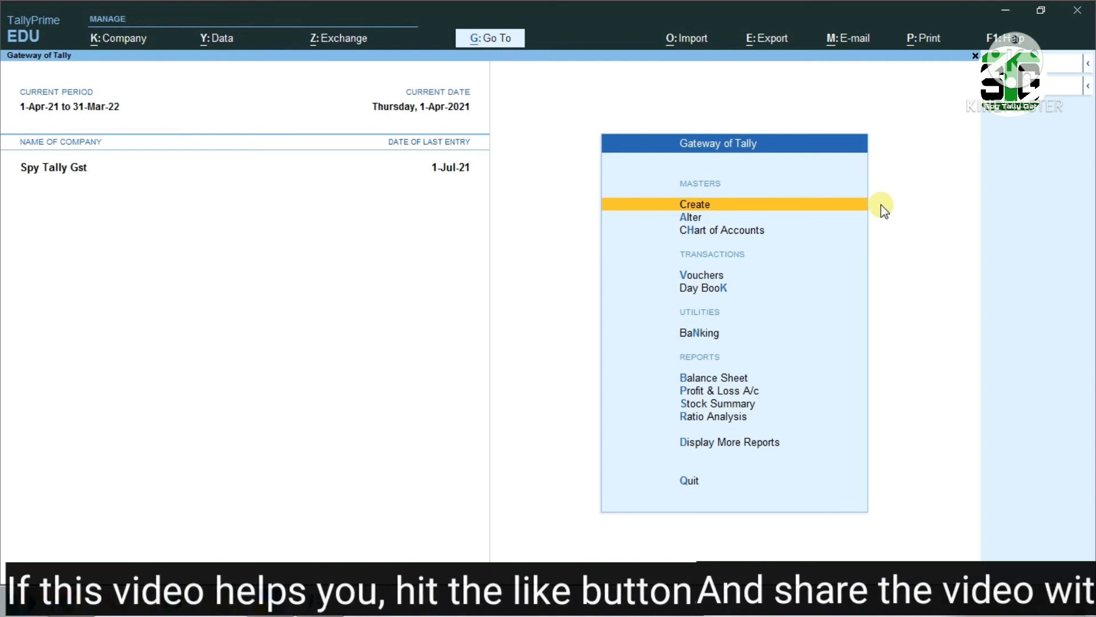
Start a purchase voucher dated 1-May-21 with supplier invoice number 1234 and the same invoice date
key(v)
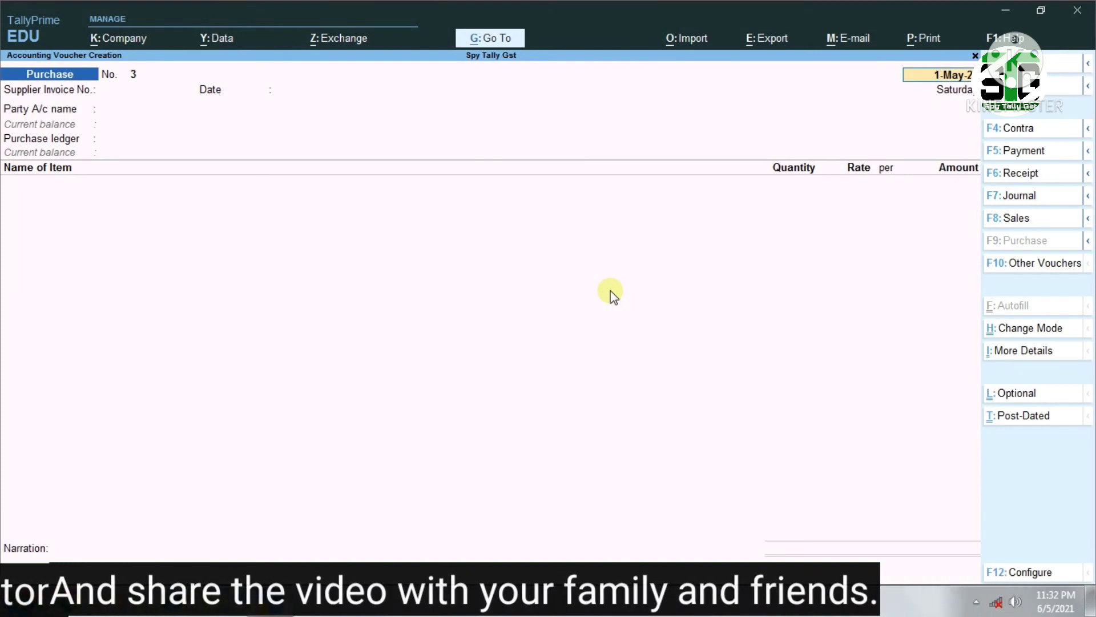
key(F2)
text(1.5)
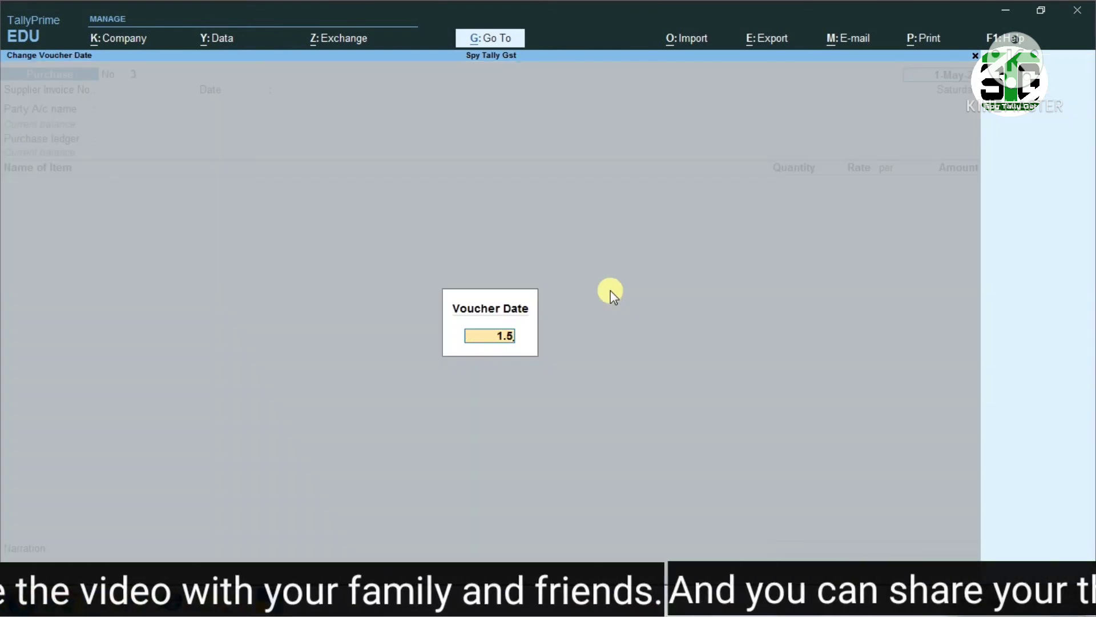
key(Return)
key(Return)
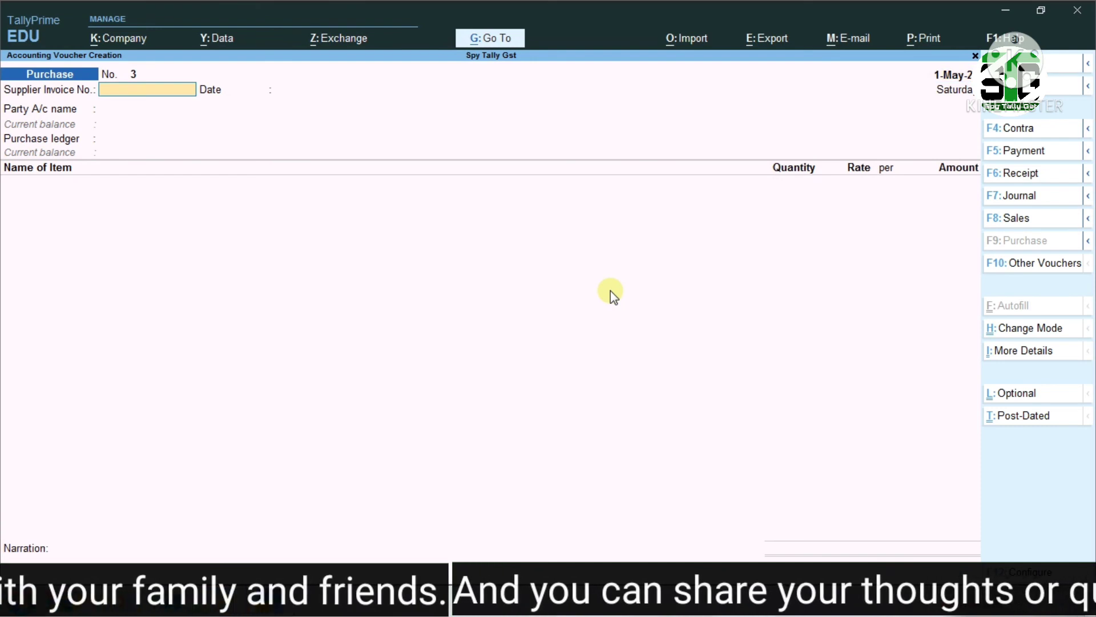
text(1)
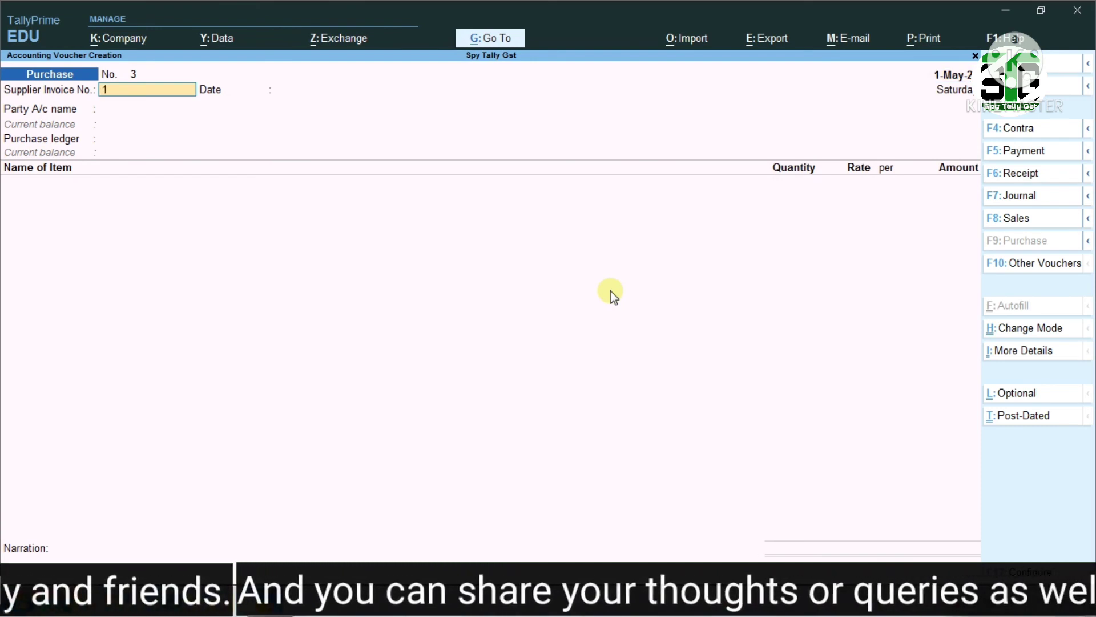
text(234)
key(Return)
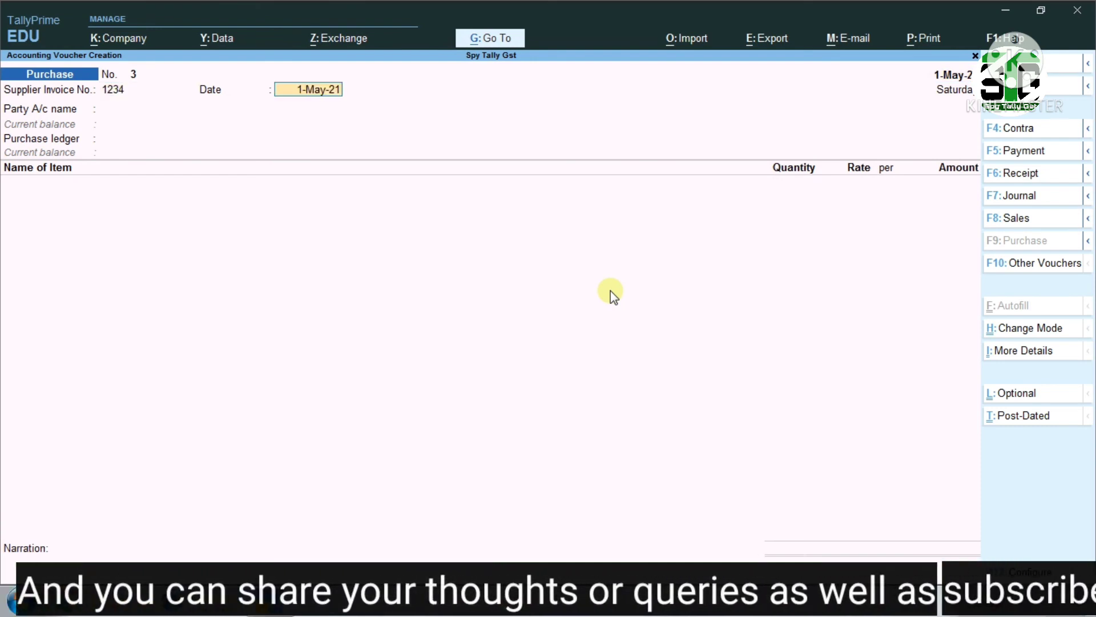
key(Return)
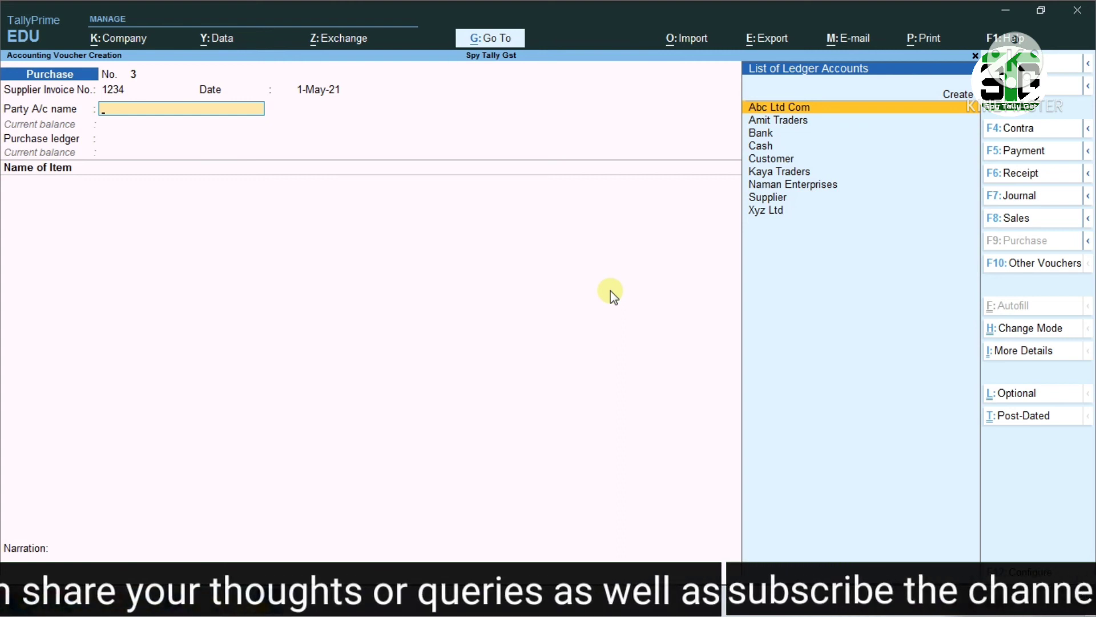
Set Amit Traders as the party account and link receipt note 123 dated 1-May-21
text(Ami)
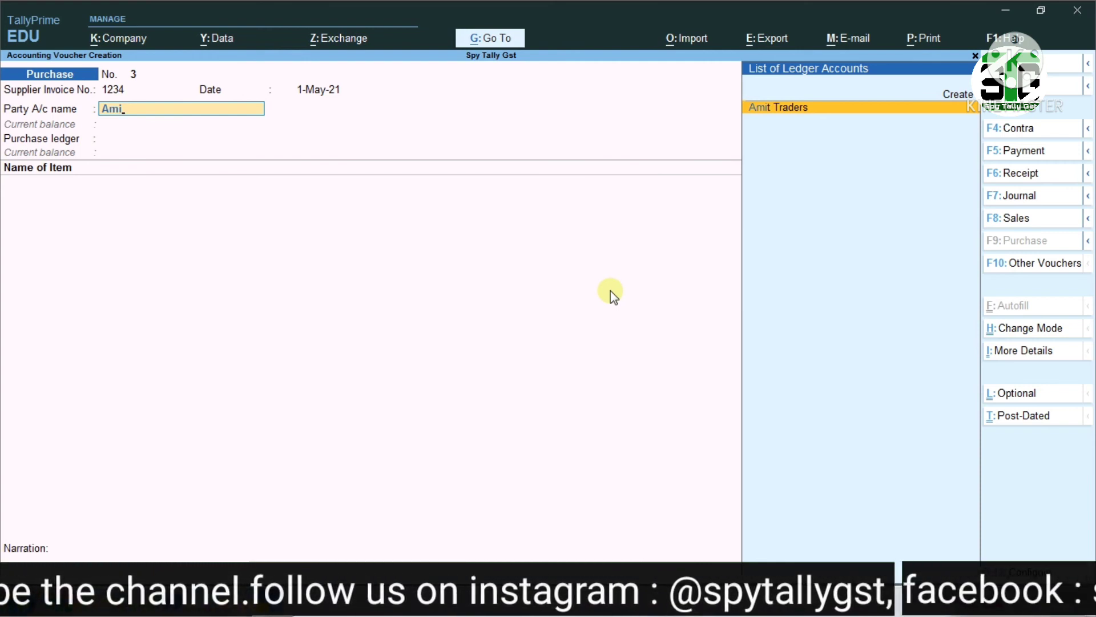
key(Return)
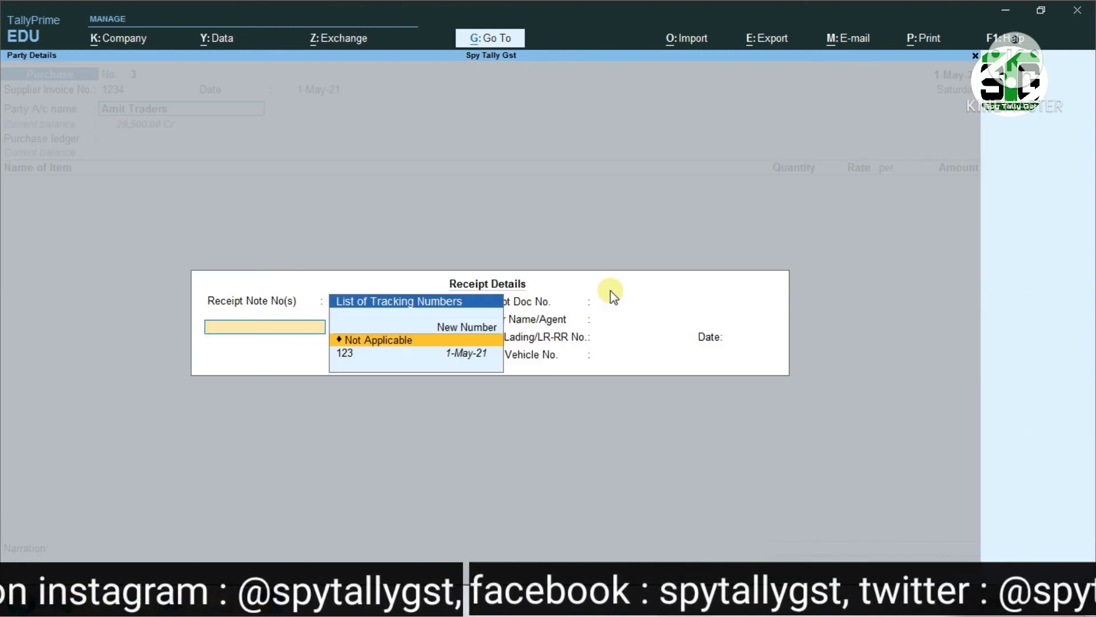
key(Down)
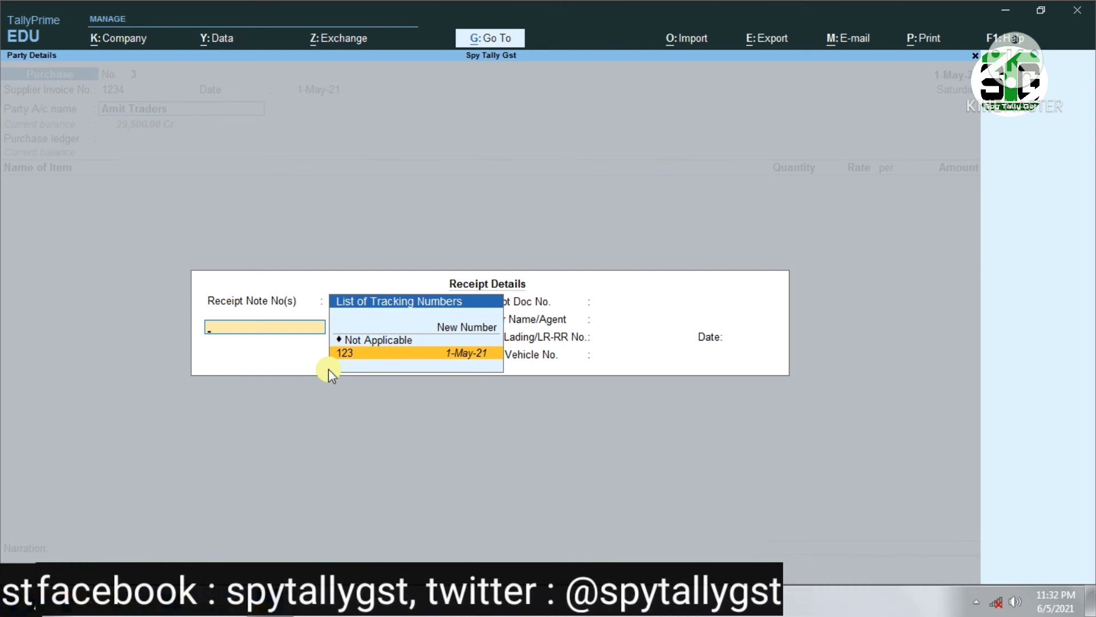
key(Return)
Leave the receipt document, carrier and vehicle details blank and accept the supplier's party details
key(Return)
key(Return)
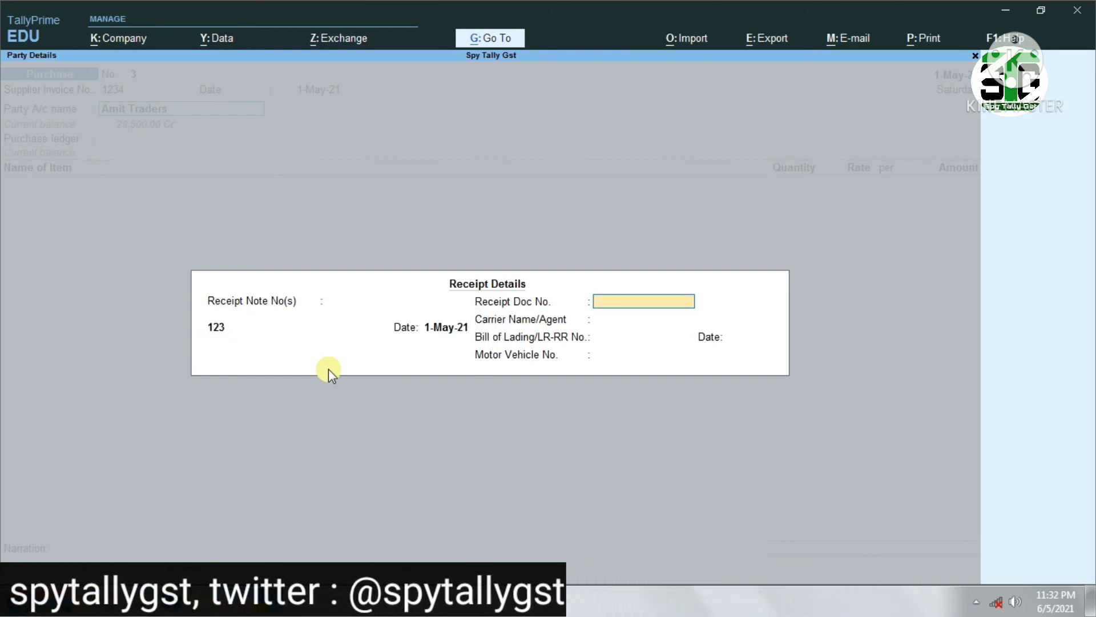
key(Return)
key(Return)
key(Return)
key(Return)
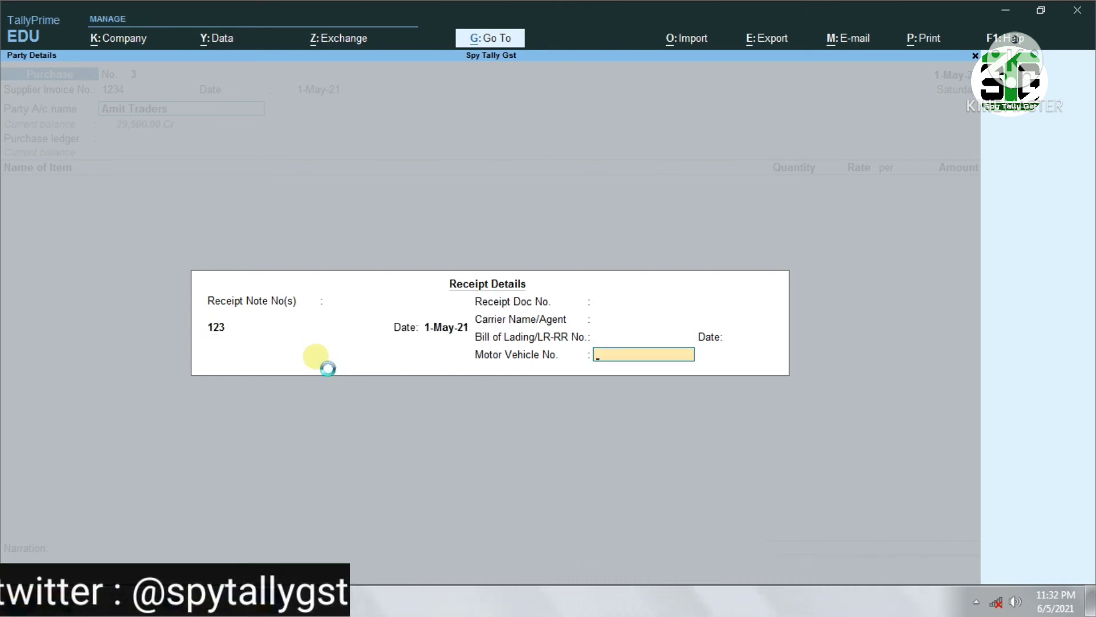
key(Return)
key(Return)
key(Return)
key(Return)
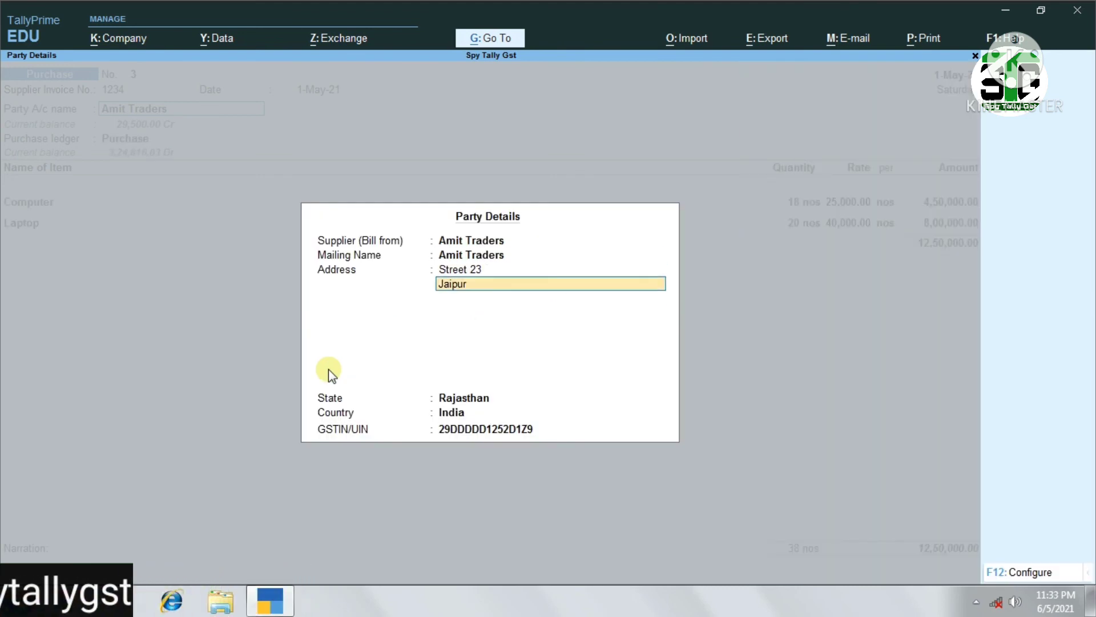
key(Return)
key(Return)
key(Return)
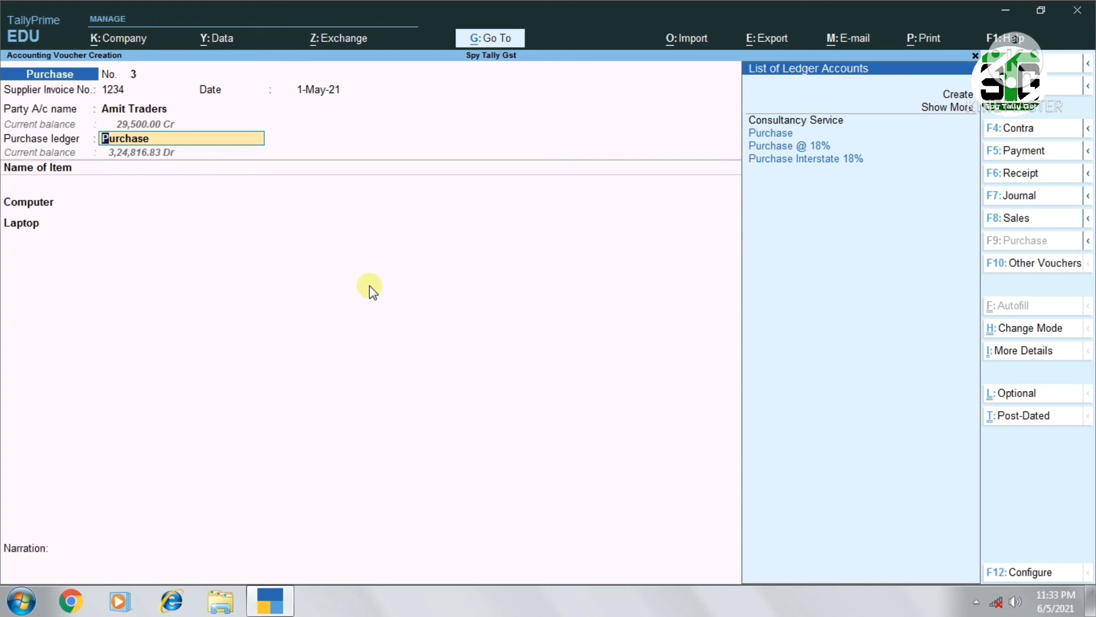
Keep the Purchase ledger and accept the Computer line and its allocation from tracking number 123
key(Return)
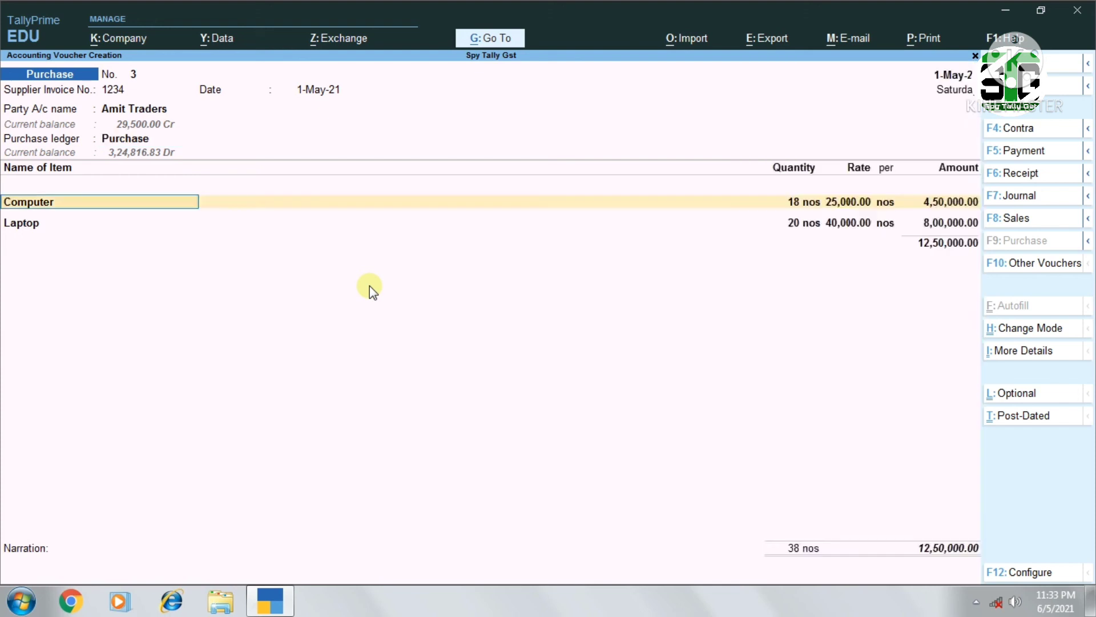
key(Return)
key(Return)
key(Return)
key(Return)
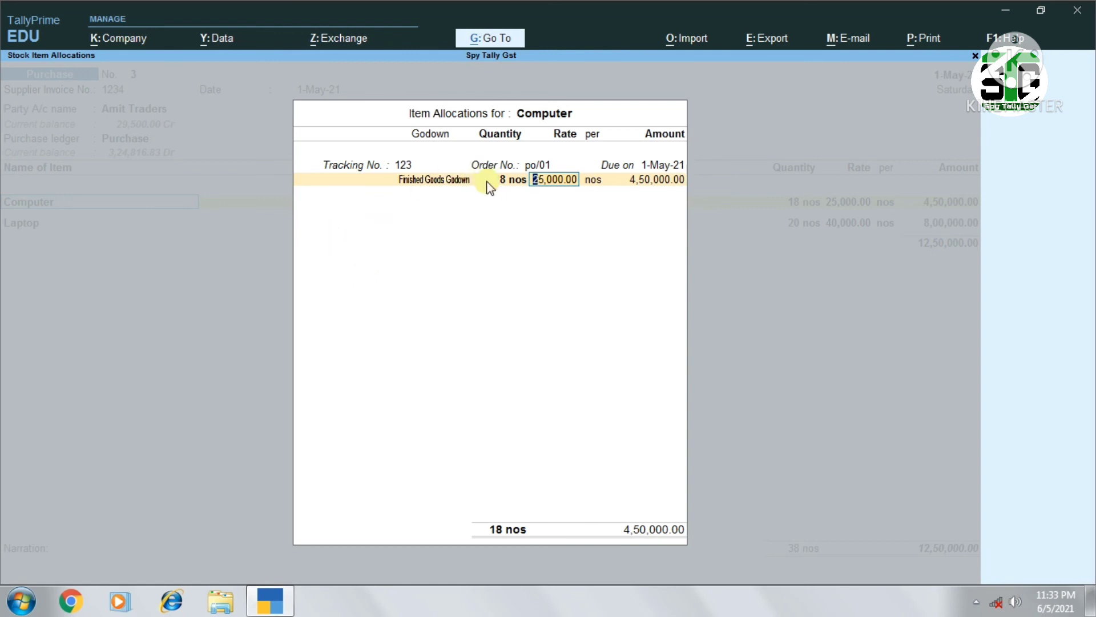
key(Return)
key(Return)
key(Return)
key(Return)
key(Return)
key(Return)
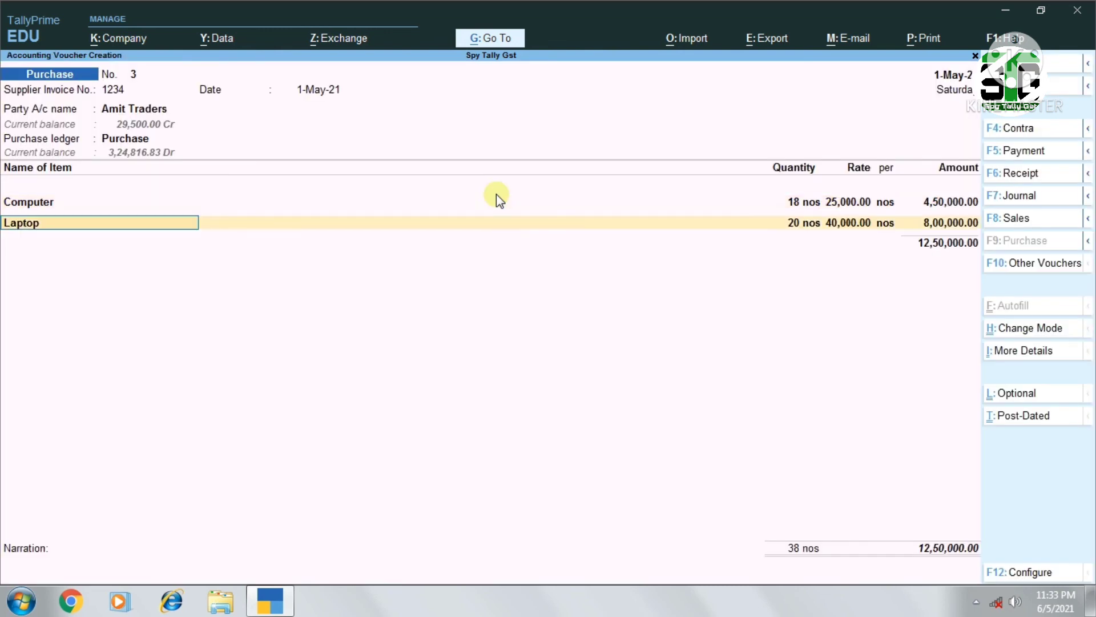
Accept the Laptop allocation of 20 nos at 40,000 from tracking number 123
key(Return)
key(Return)
key(Return)
key(Return)
key(Return)
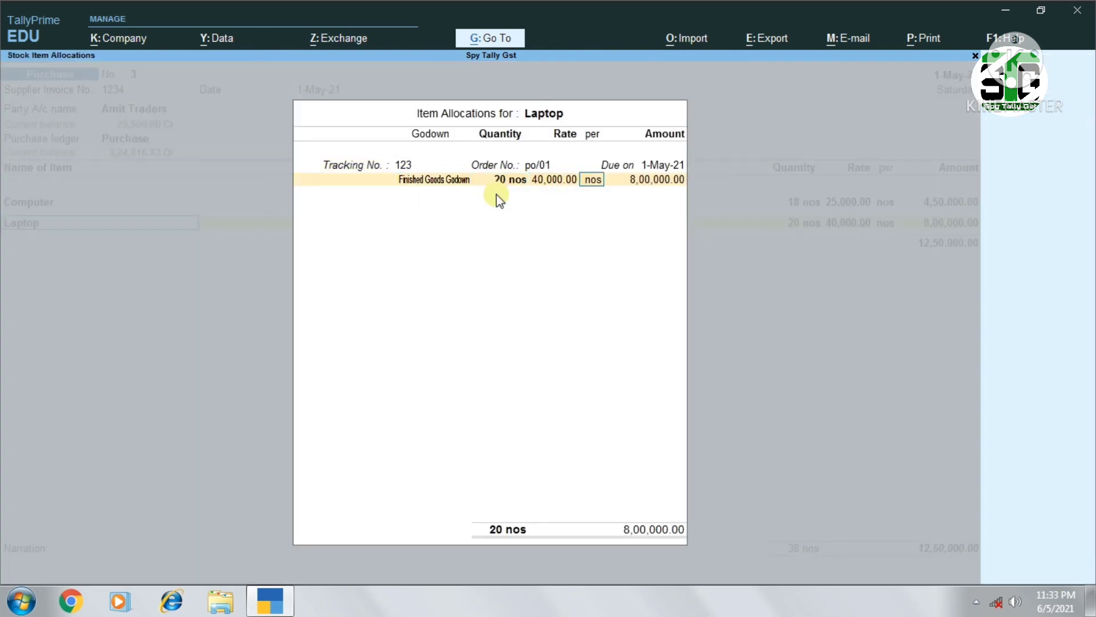
key(Return)
Complete the purchase voucher's item list, enter the narration "goods recved", and save the voucher
key(Return)
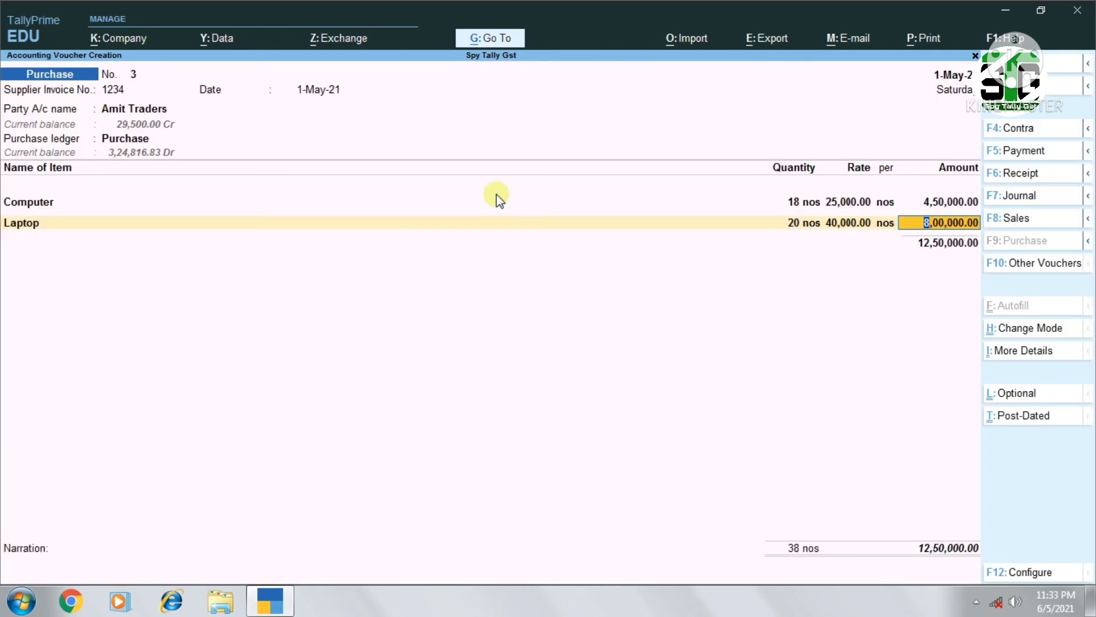
key(Return)
key(Return)
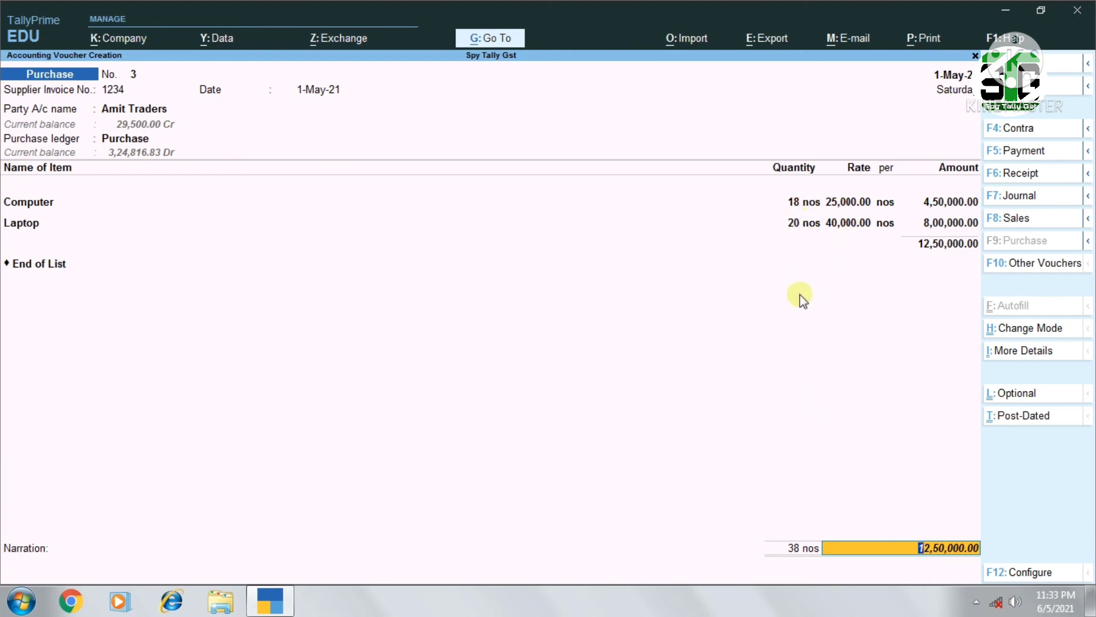
key(Return)
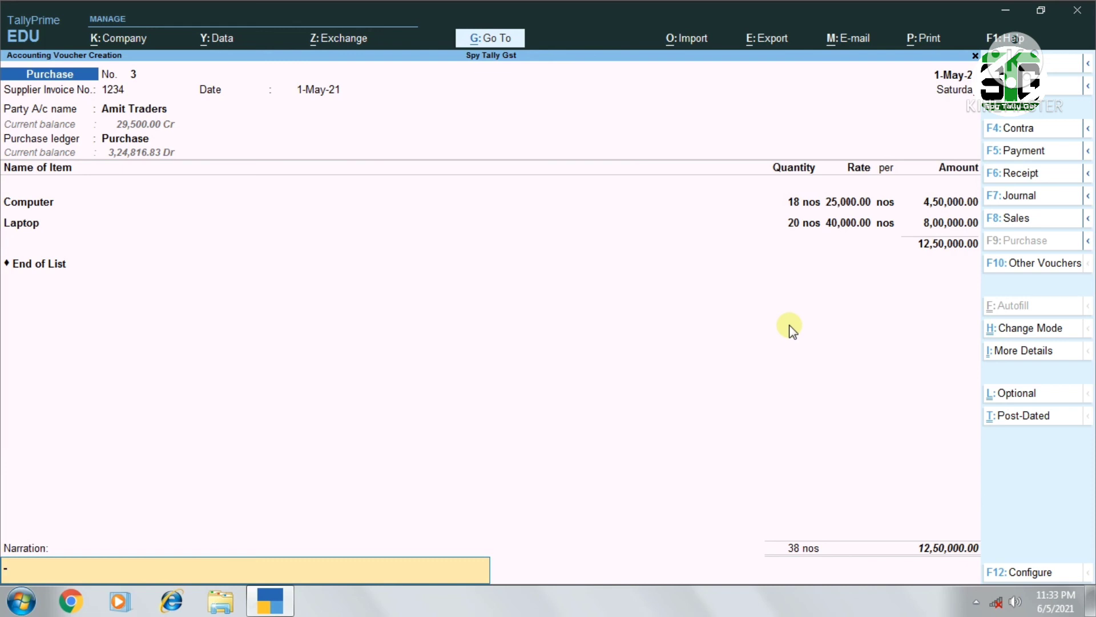
text(goods recved)
key(Return)
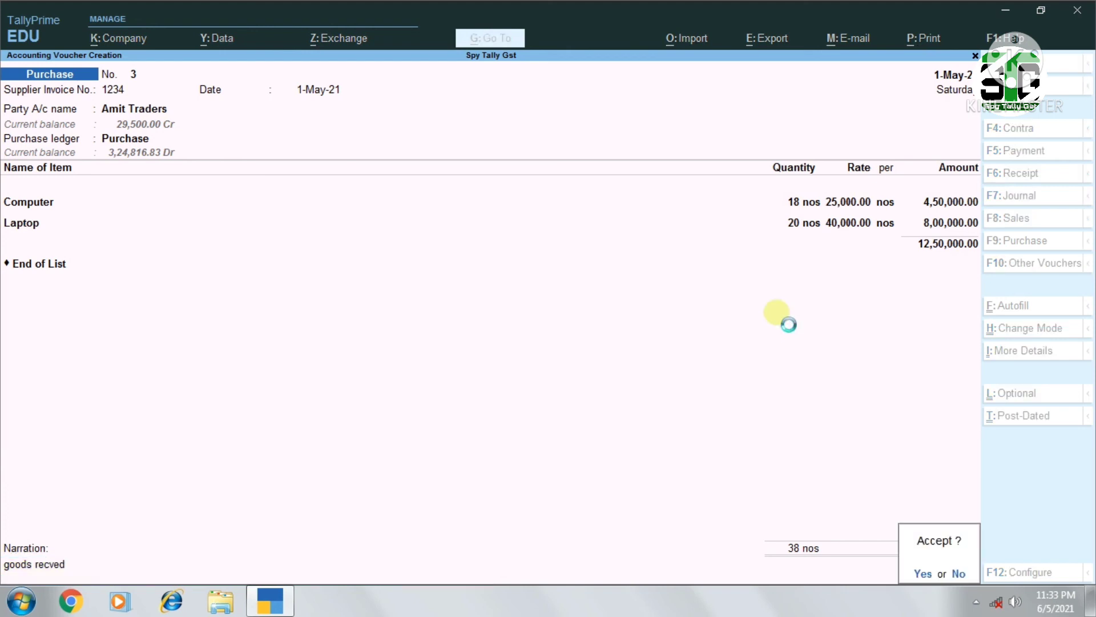
key(Return)
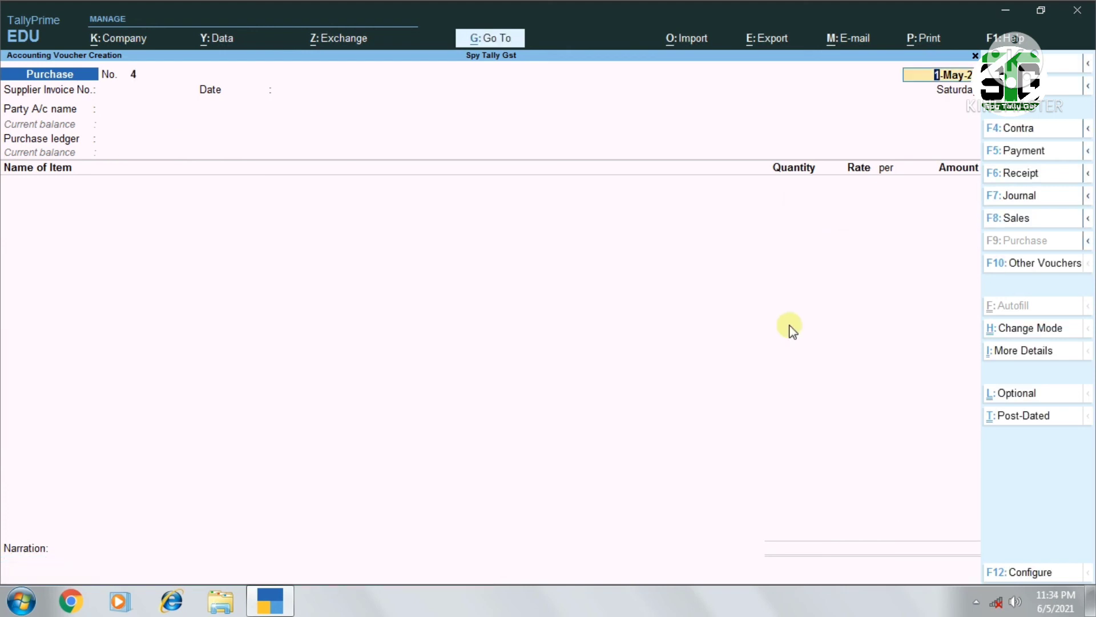
key(BackSpace)
key(Escape)
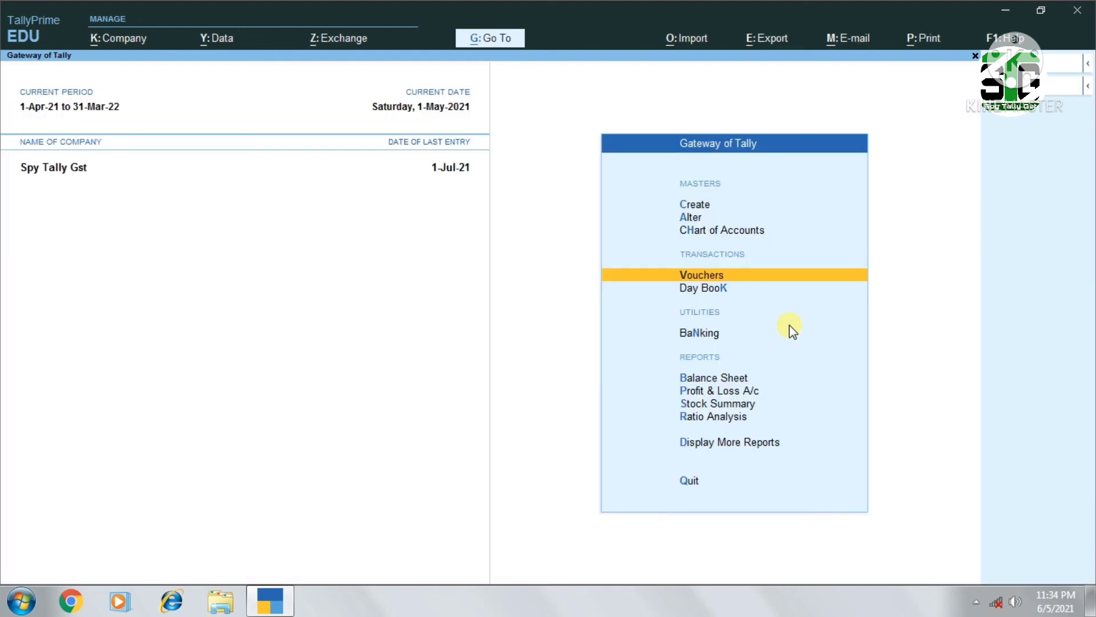
Open the Purchase Orders Book from the inventory books and list the April purchase order vouchers
key(d)
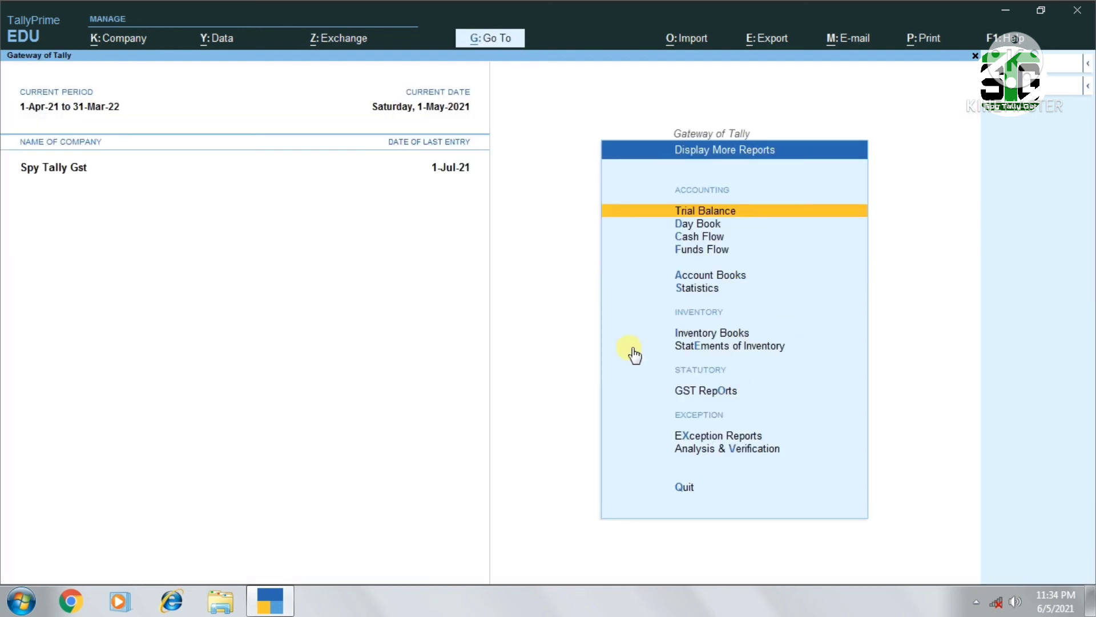
click(633, 347)
key(Escape)
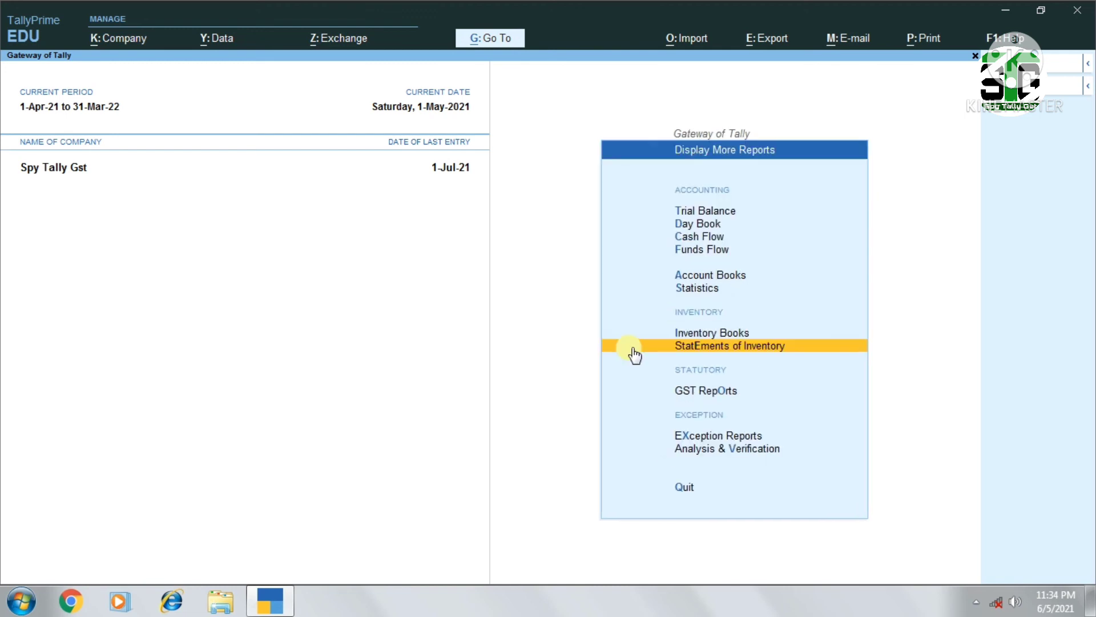
key(i)
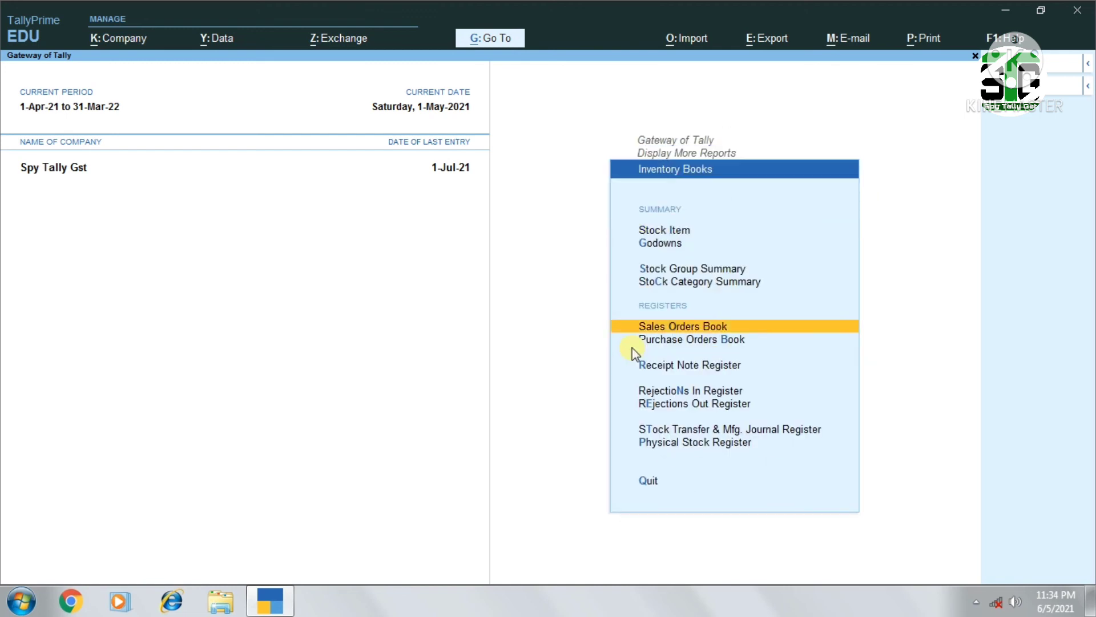
click(633, 344)
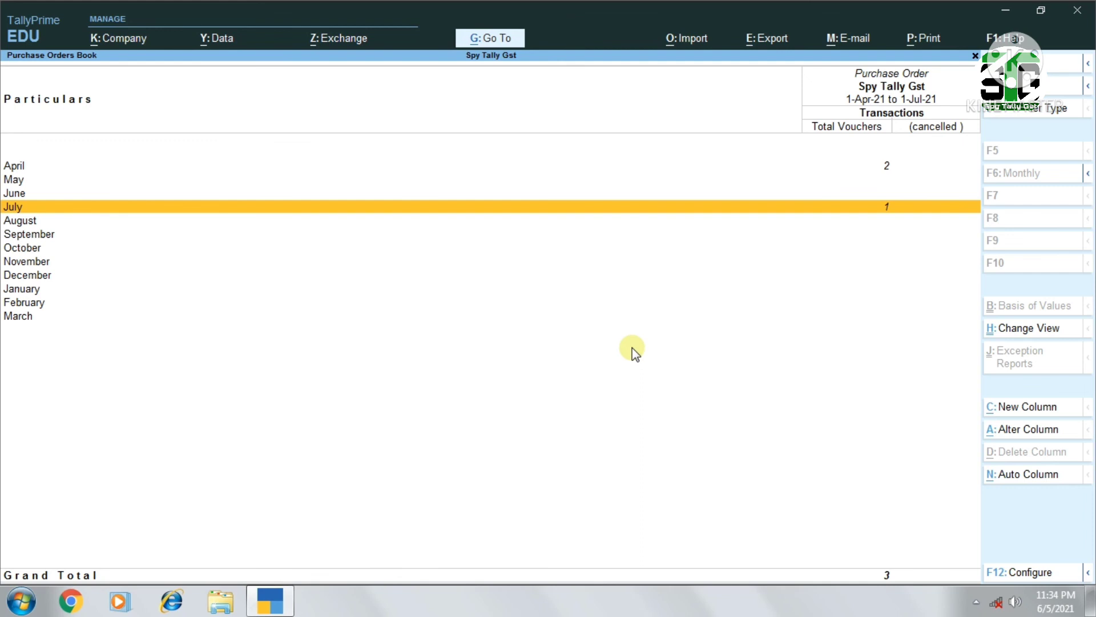
key(Up)
key(Up)
key(Up)
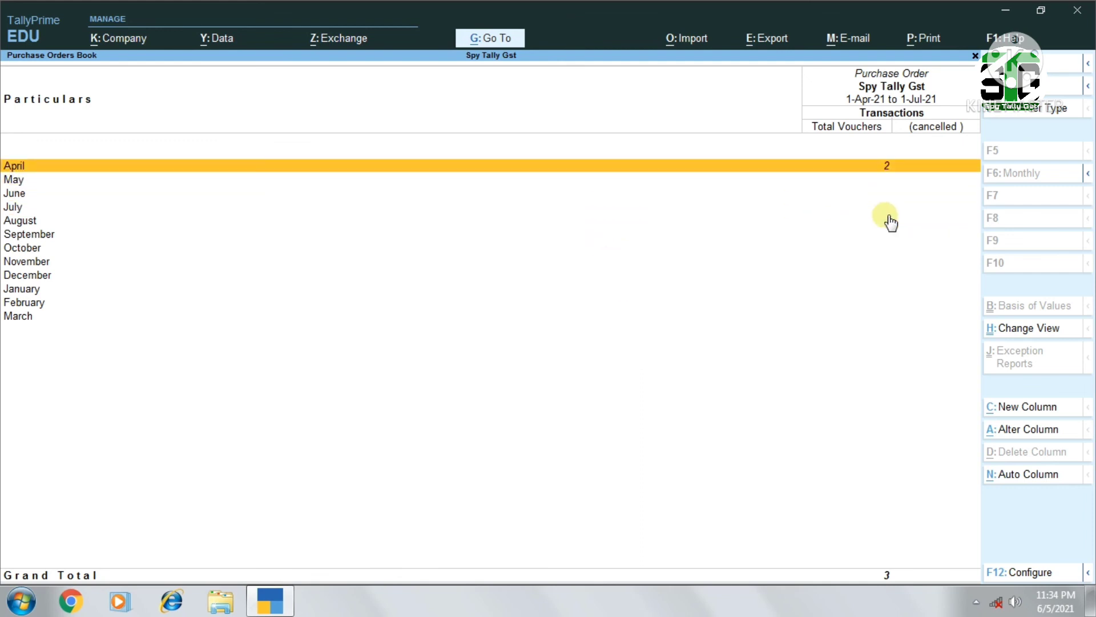
key(Return)
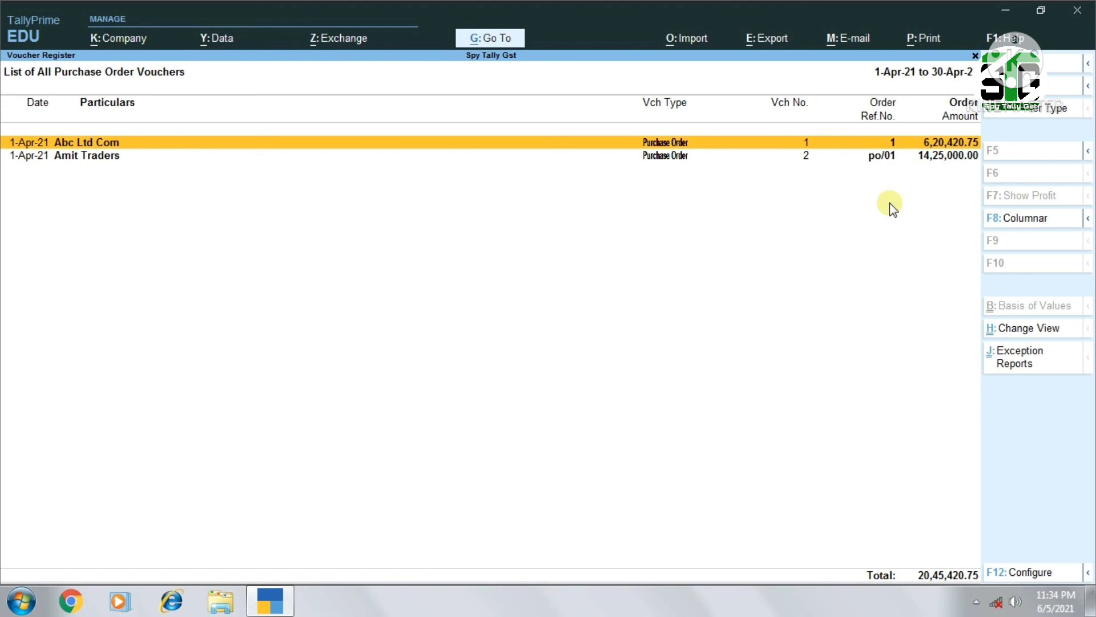
Leave the Purchase Orders Book and open the Receipt Note Register
key(Escape)
key(Down)
key(Down)
key(Down)
key(Down)
key(Down)
key(Return)
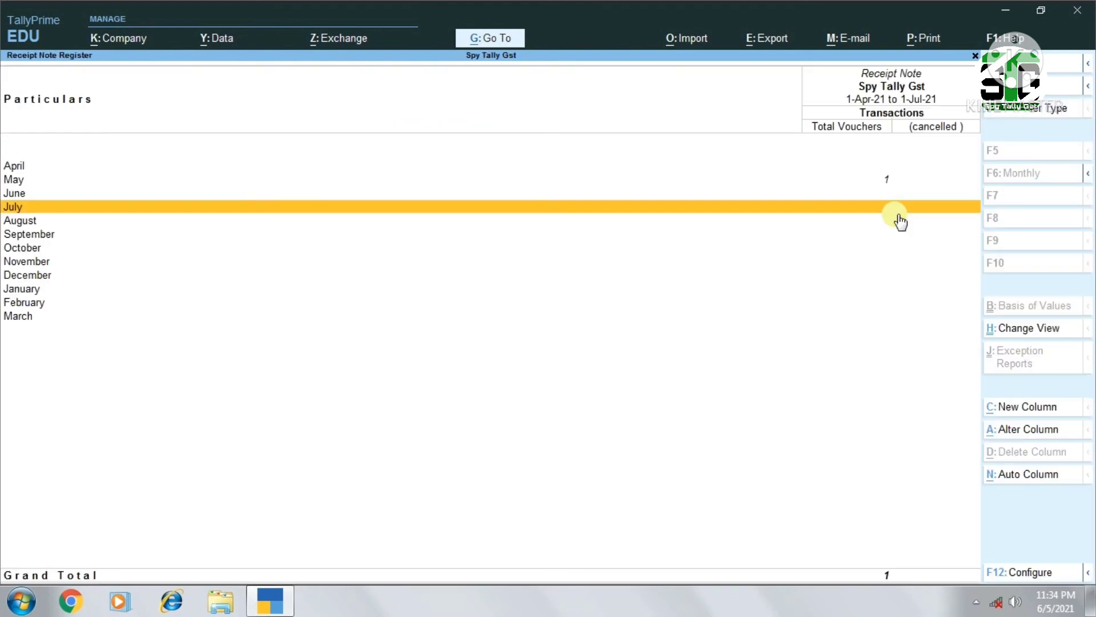
List the May receipt note vouchers to check the received quantity, and return to the inventory books
key(Up)
key(Up)
key(Up)
key(Down)
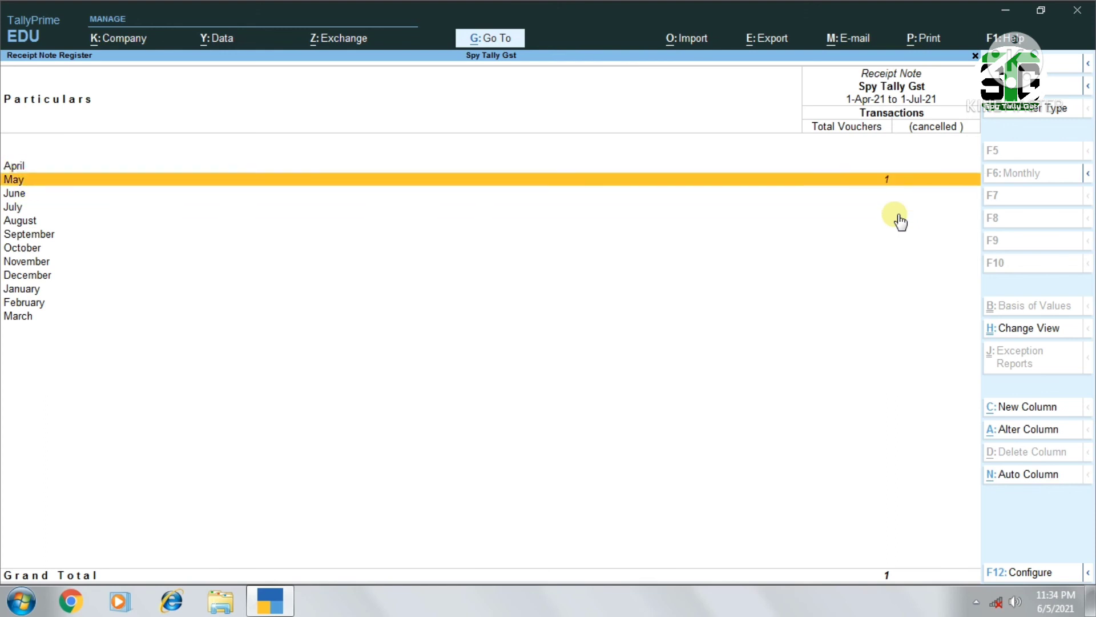
key(Up)
key(Down)
key(Return)
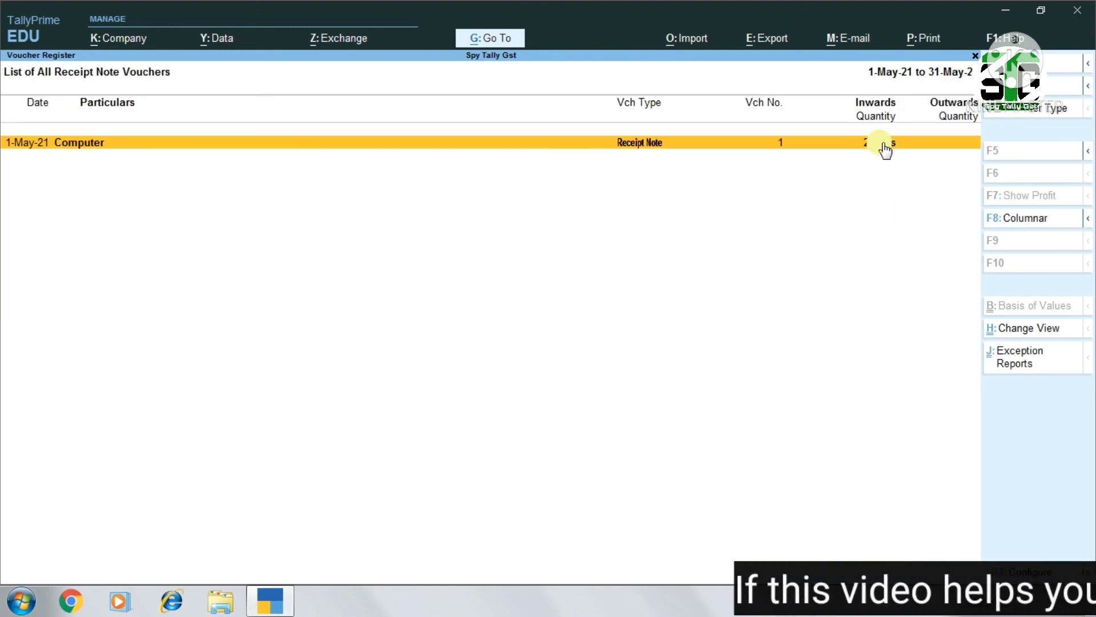
key(Escape)
key(Escape)
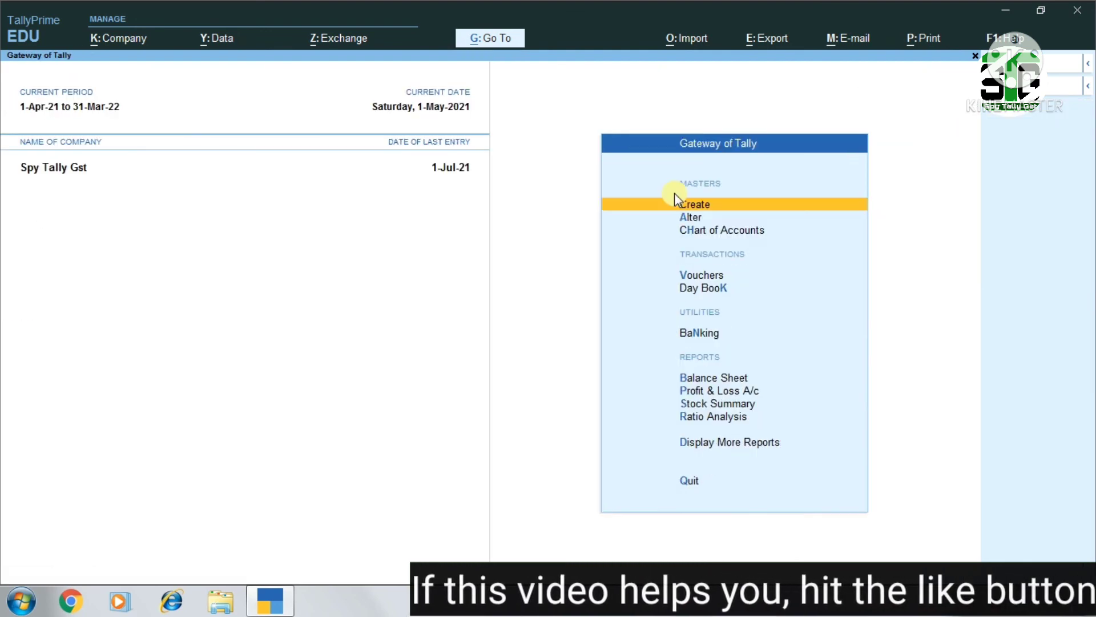
Open the Purchase Order Outstandings reports within the Statements of Inventory
key(d)
key(e)
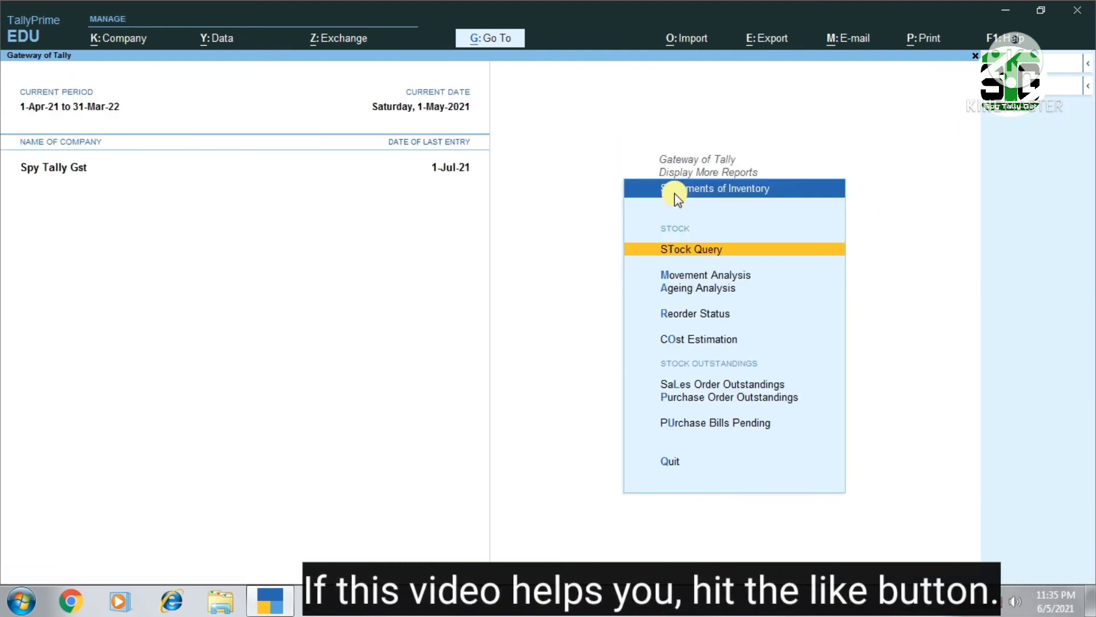
key(Down)
key(Down)
key(Down)
key(Down)
key(Down)
key(Down)
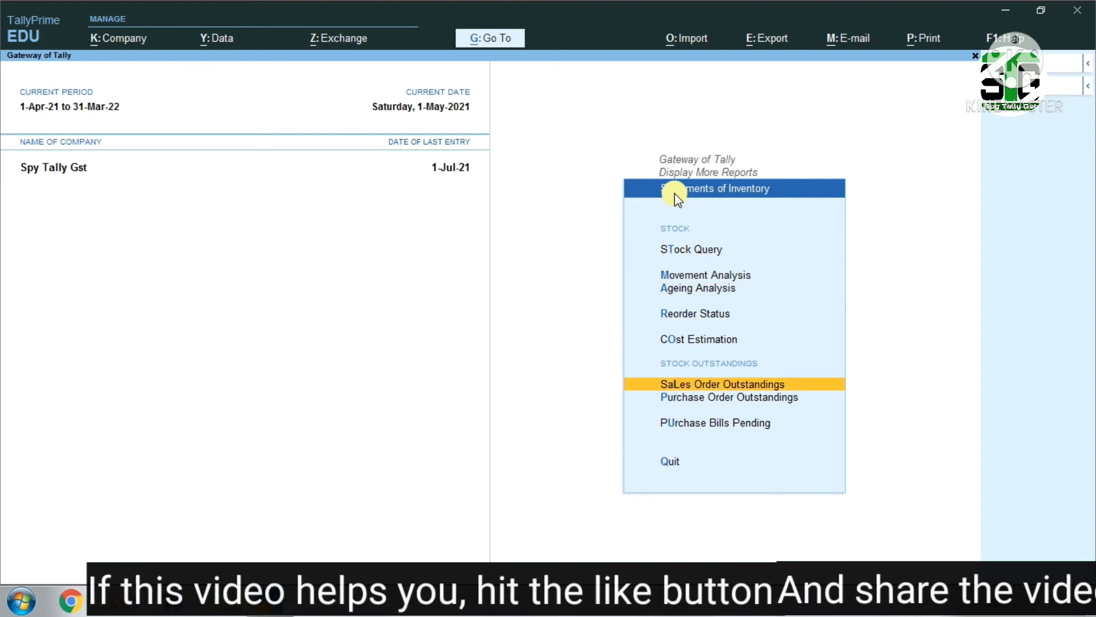
key(Return)
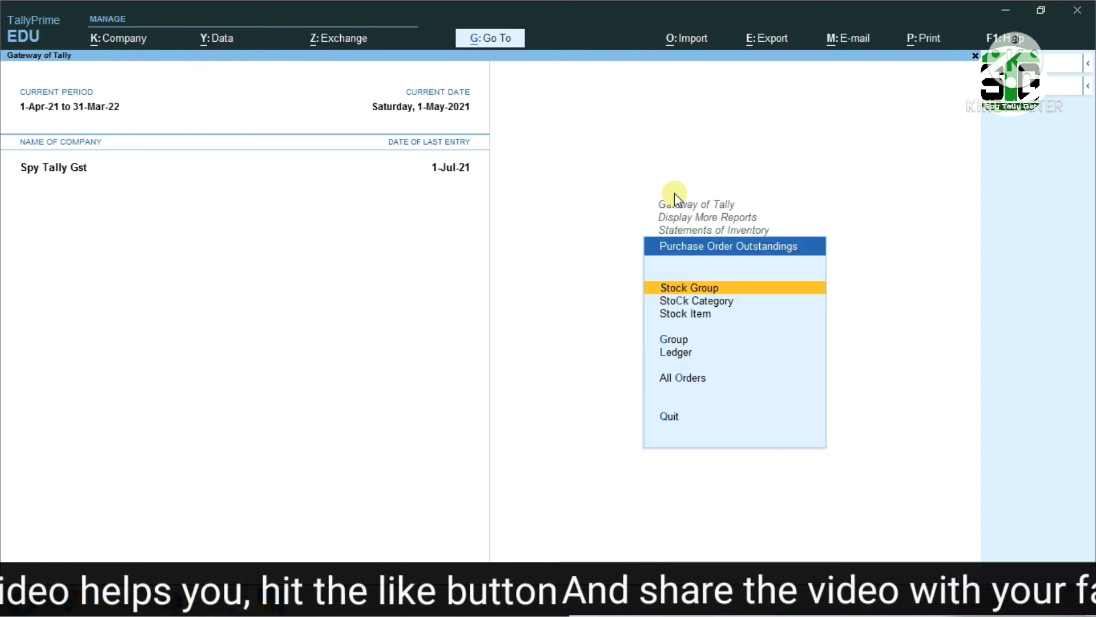
Check the pending purchase orders for the stock item Computer, and return to the Gateway of Tally
key(Down)
key(Down)
key(Return)
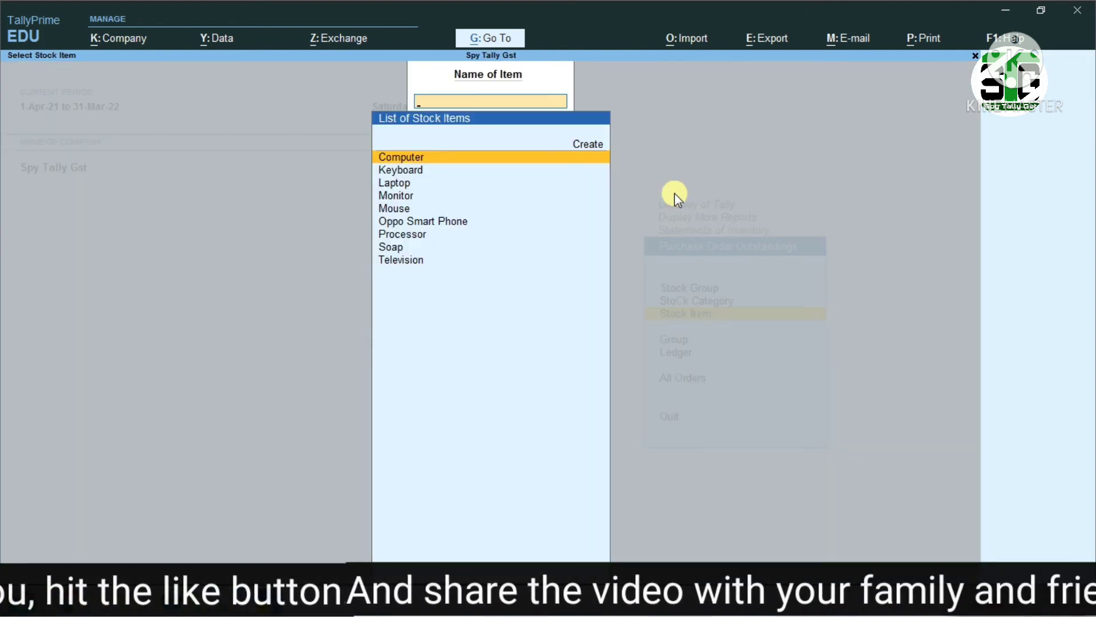
text(com)
key(Return)
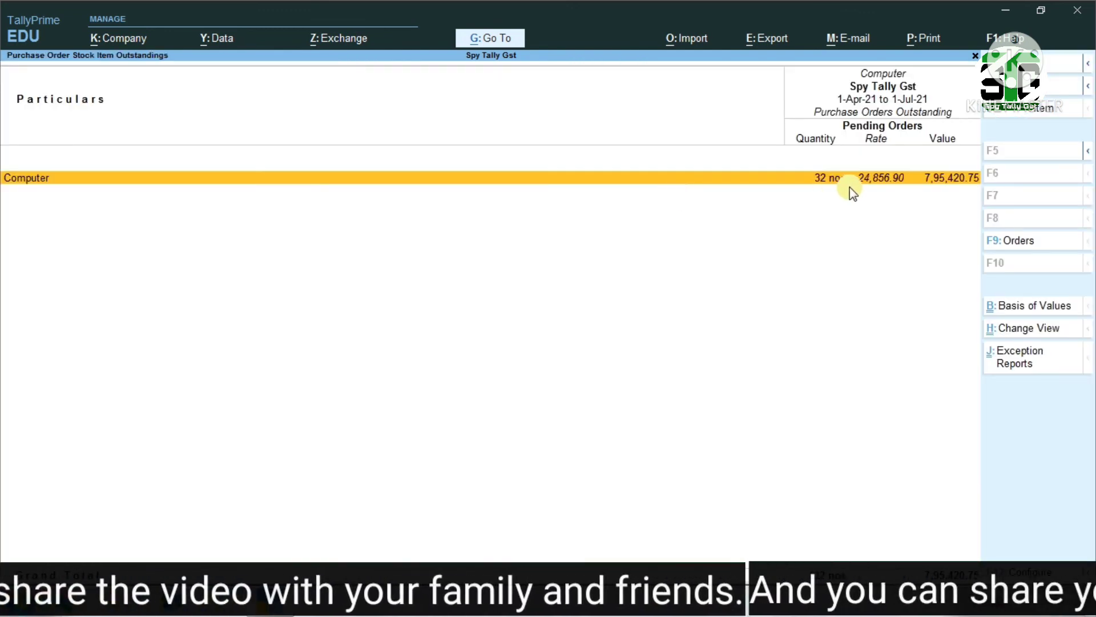
key(alt)
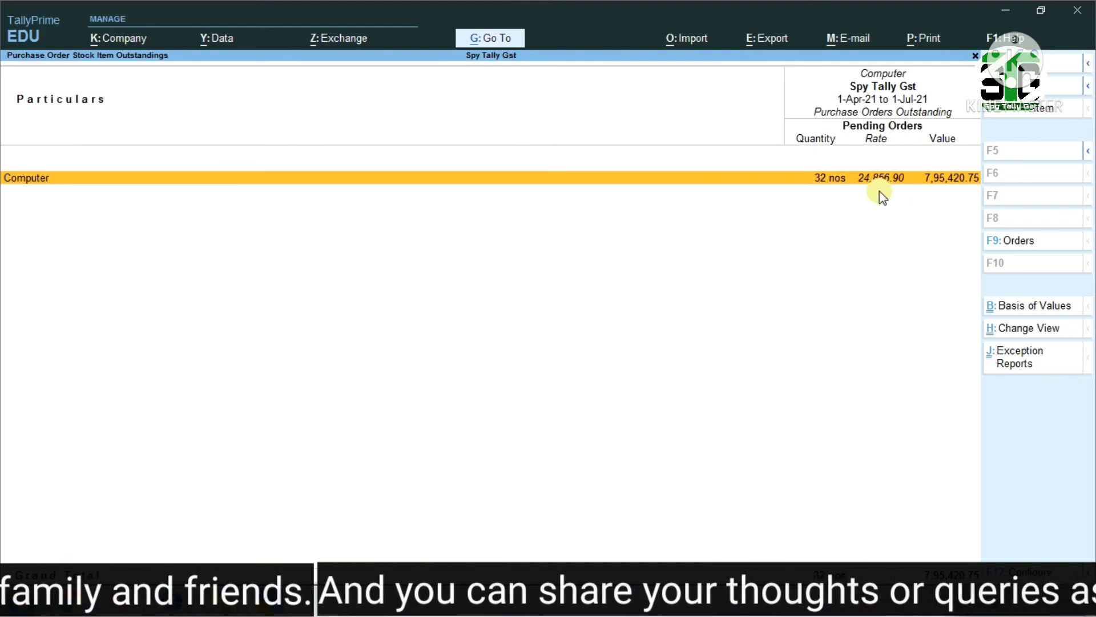
key(Return)
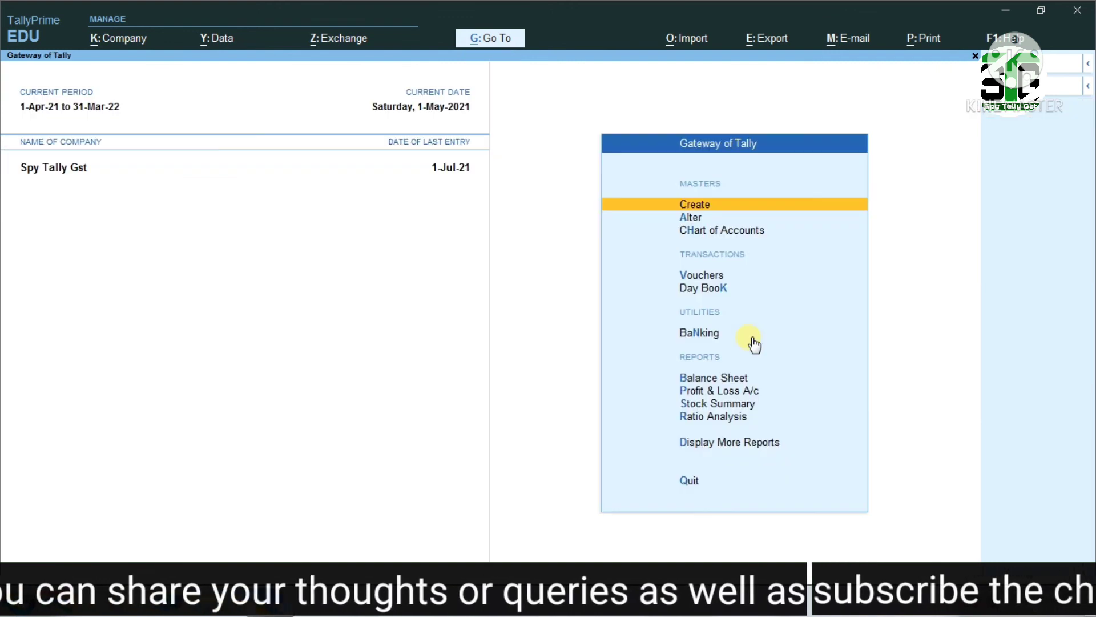
Open the company's Statistics report showing the voucher and account types
key(d)
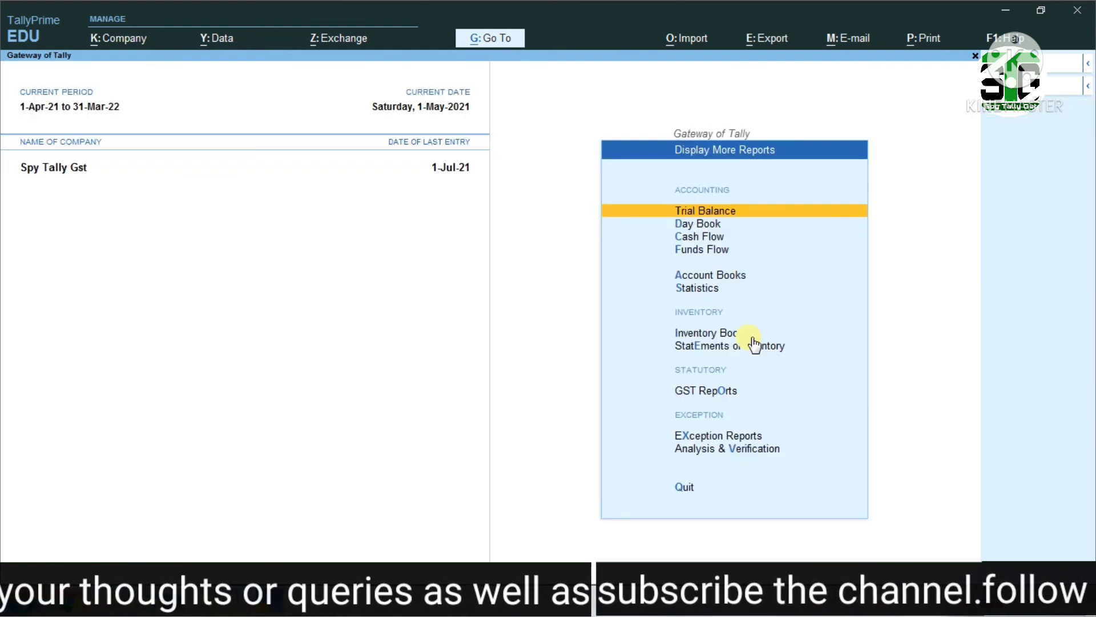
key(Down)
key(Down)
key(Down)
key(Down)
key(Down)
key(Down)
key(Down)
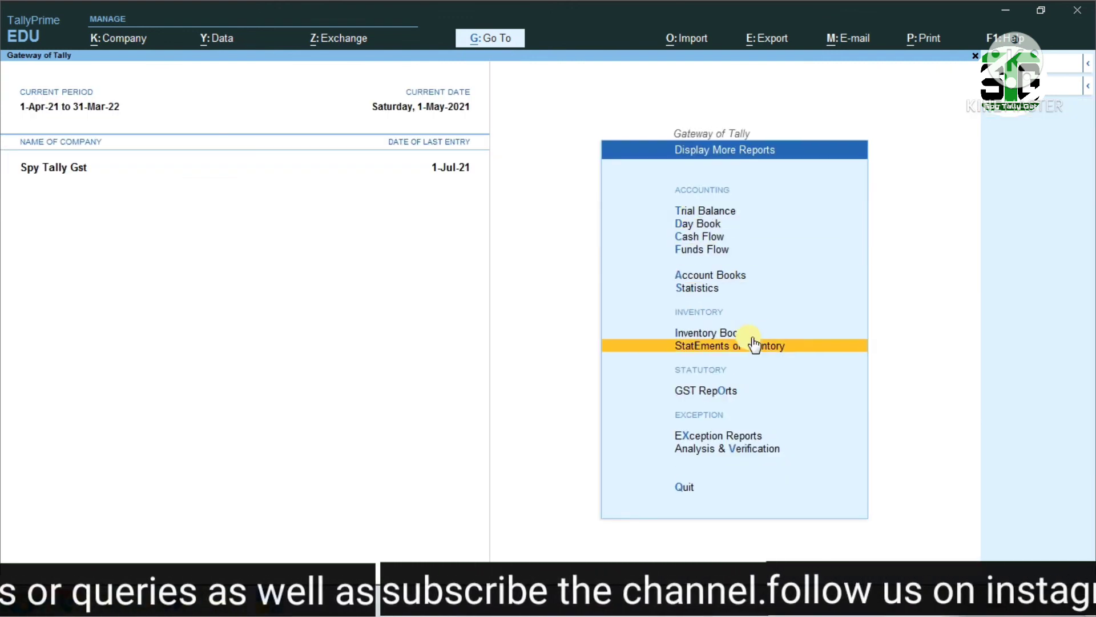
key(Up)
key(Up)
key(Down)
key(Return)
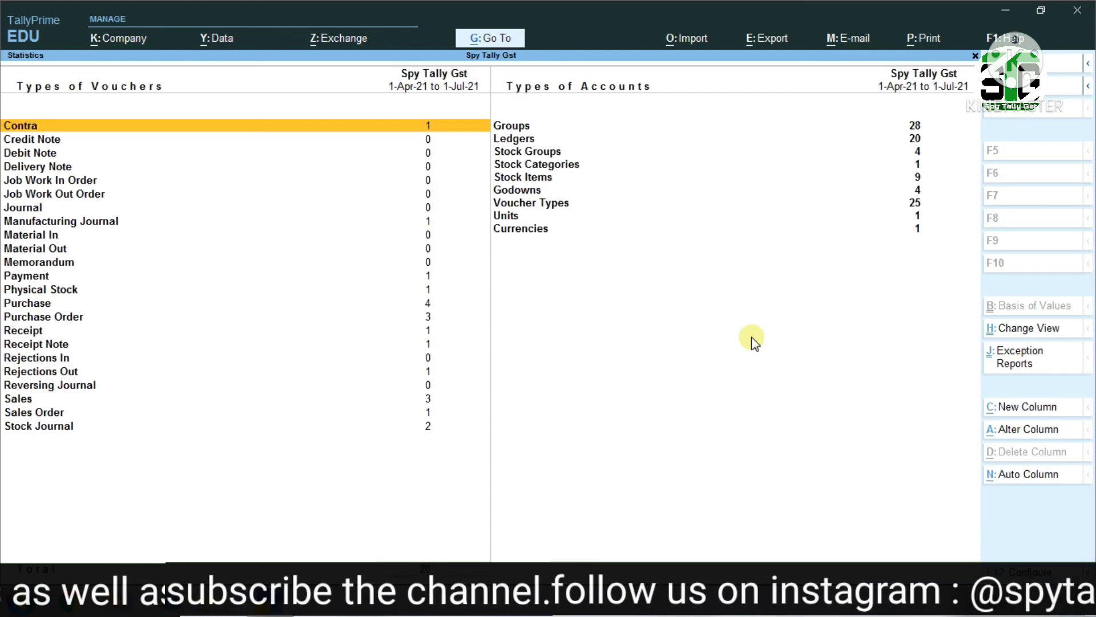
Open the monthly register for the Purchase voucher type from the statistics
key(Down)
key(Down)
key(Down)
key(Down)
key(Down)
key(Down)
key(Down)
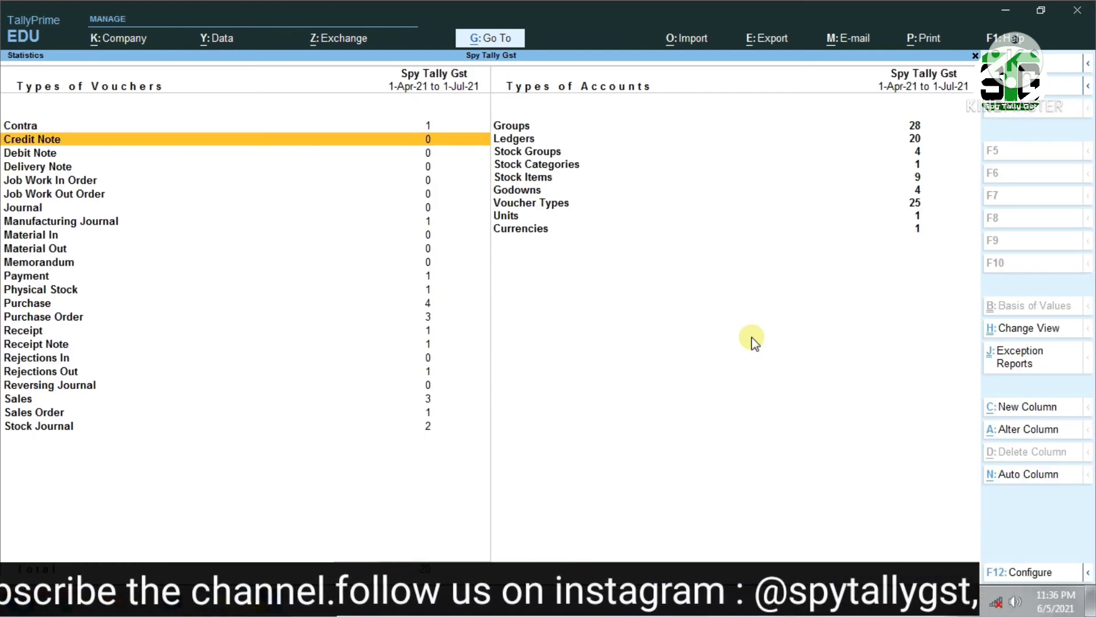
key(Down)
key(Down)
key(Down)
key(Down)
key(Down)
key(Down)
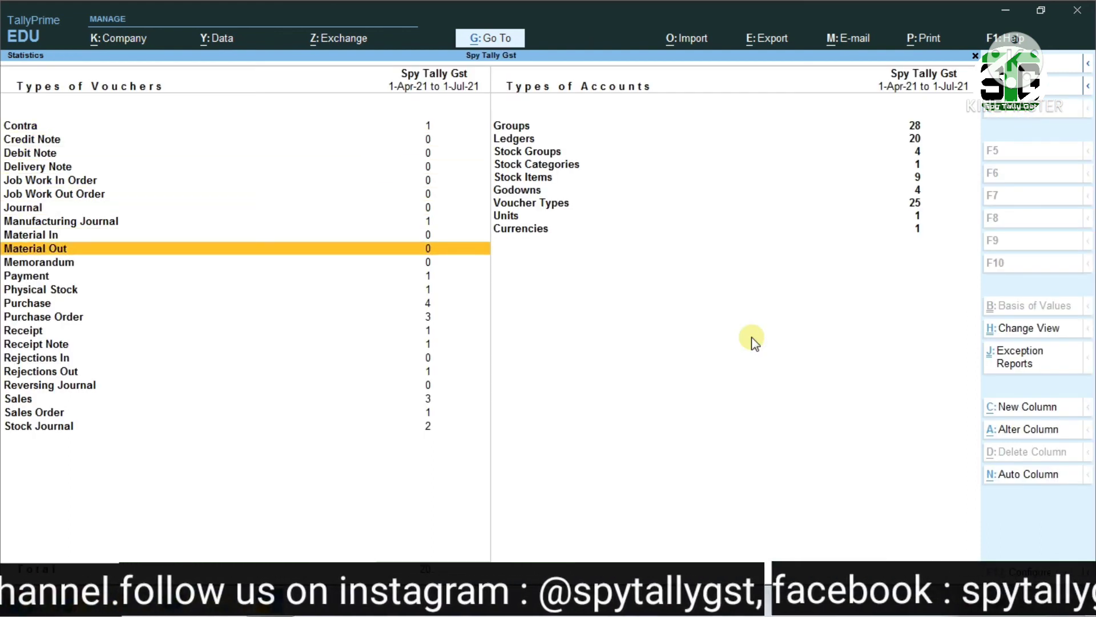
key(Return)
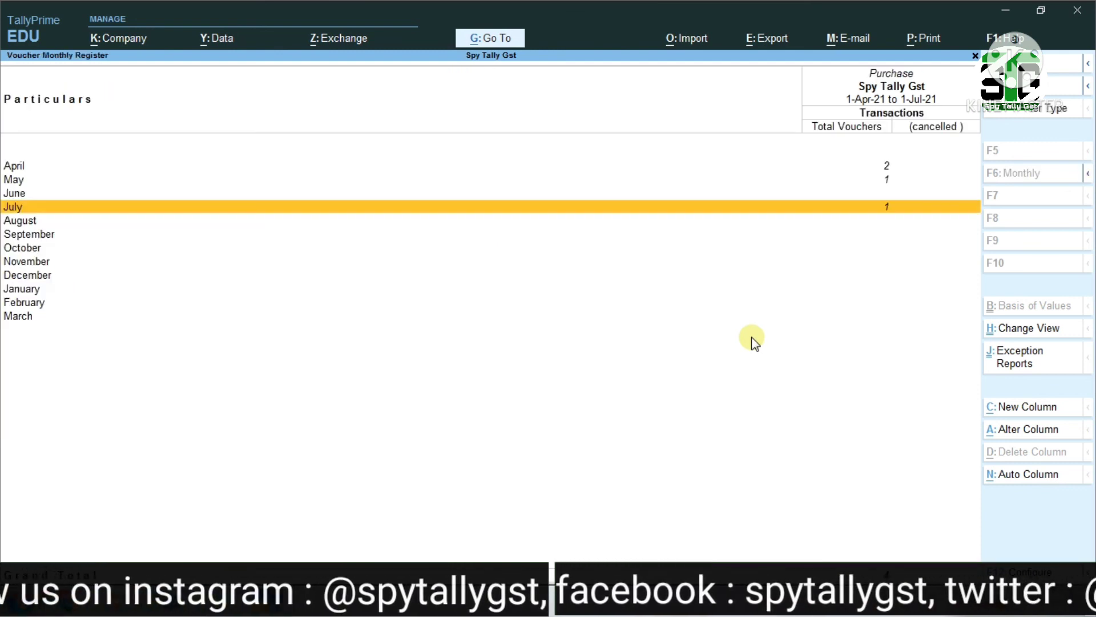
Look through the April purchase vouchers and open the May purchase voucher of Amit Traders
key(Up)
key(Up)
key(Up)
key(Return)
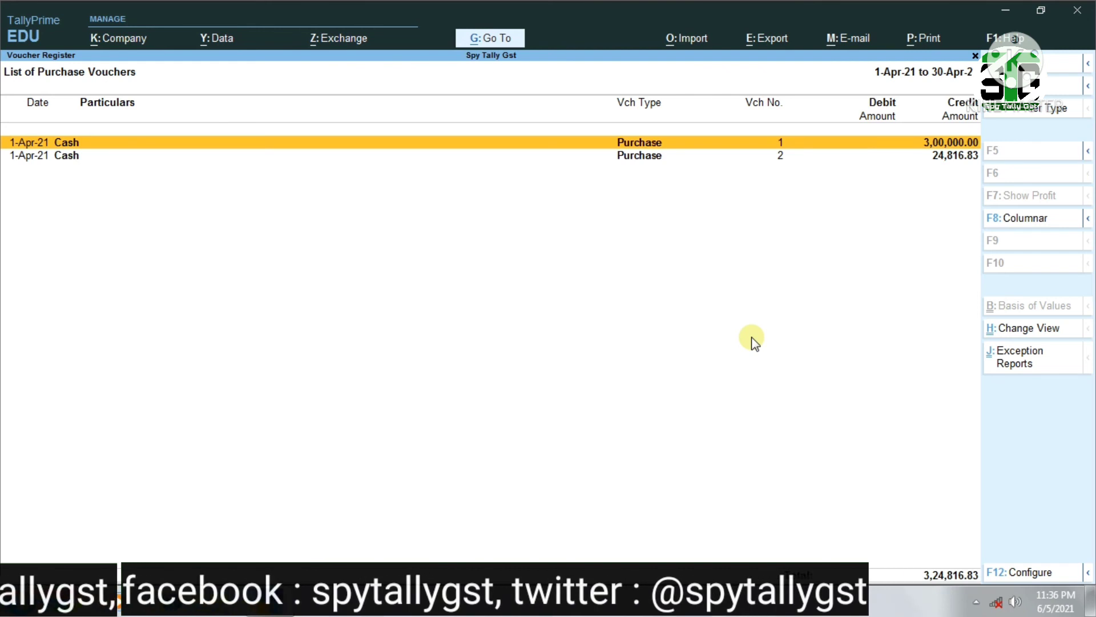
key(Escape)
key(Down)
key(Return)
key(Return)
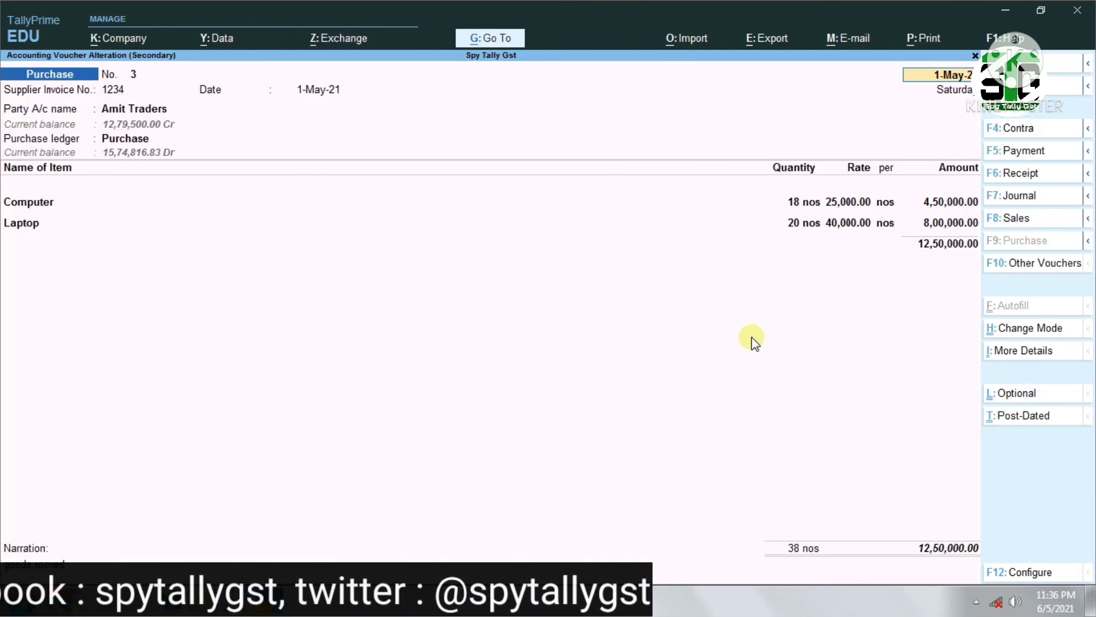
Preview the voucher's invoice printout, try printing it to Microsoft XPS Document Writer, and cancel saving the file
key(alt+p)
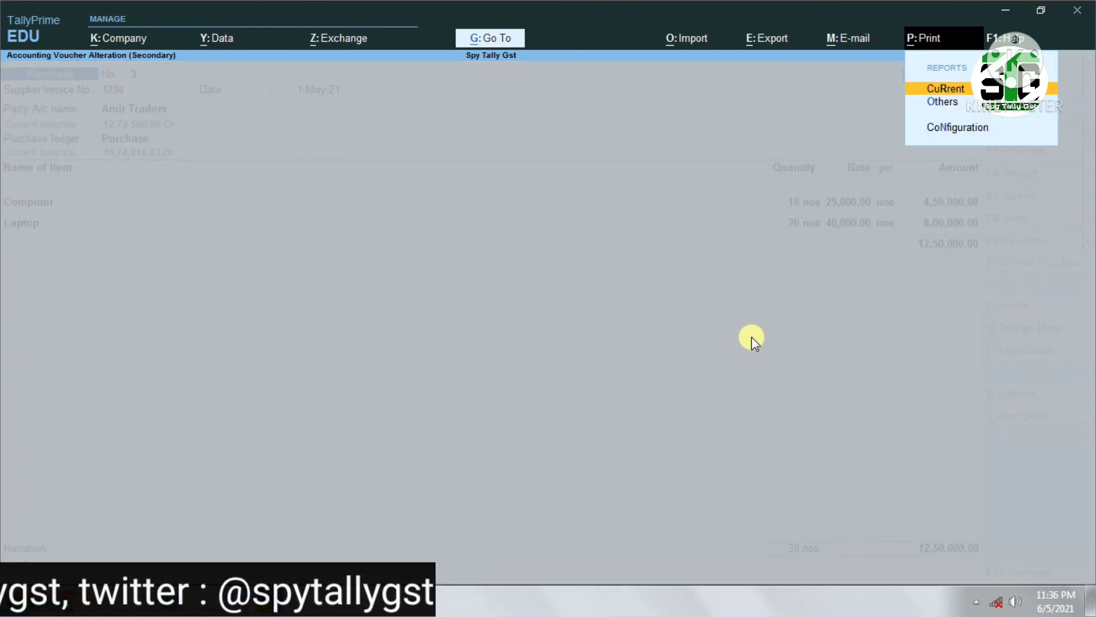
key(Return)
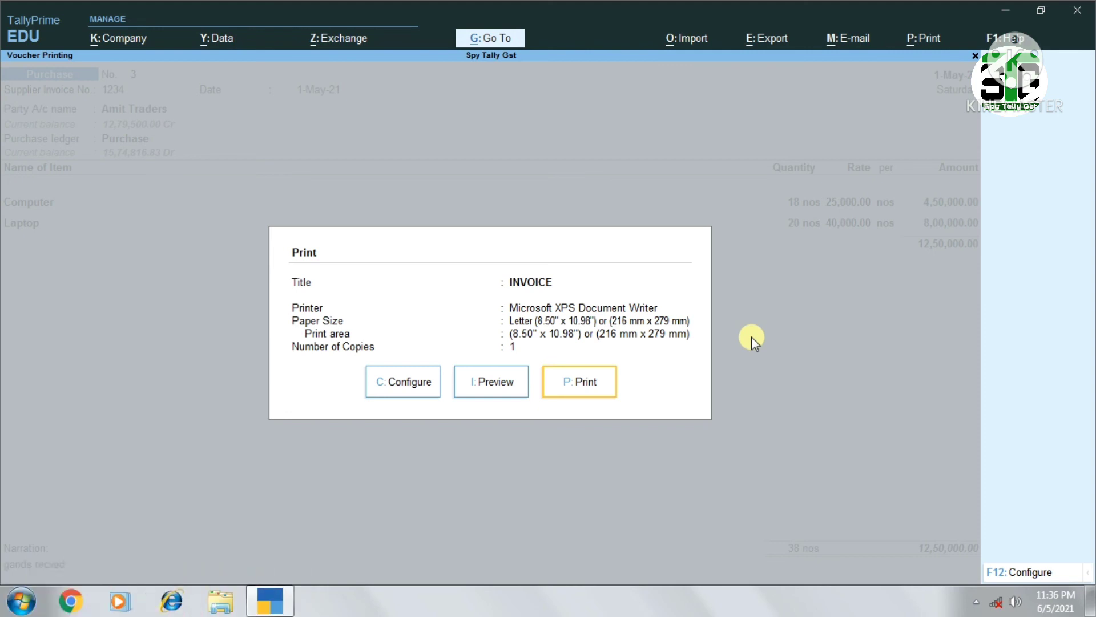
key(i)
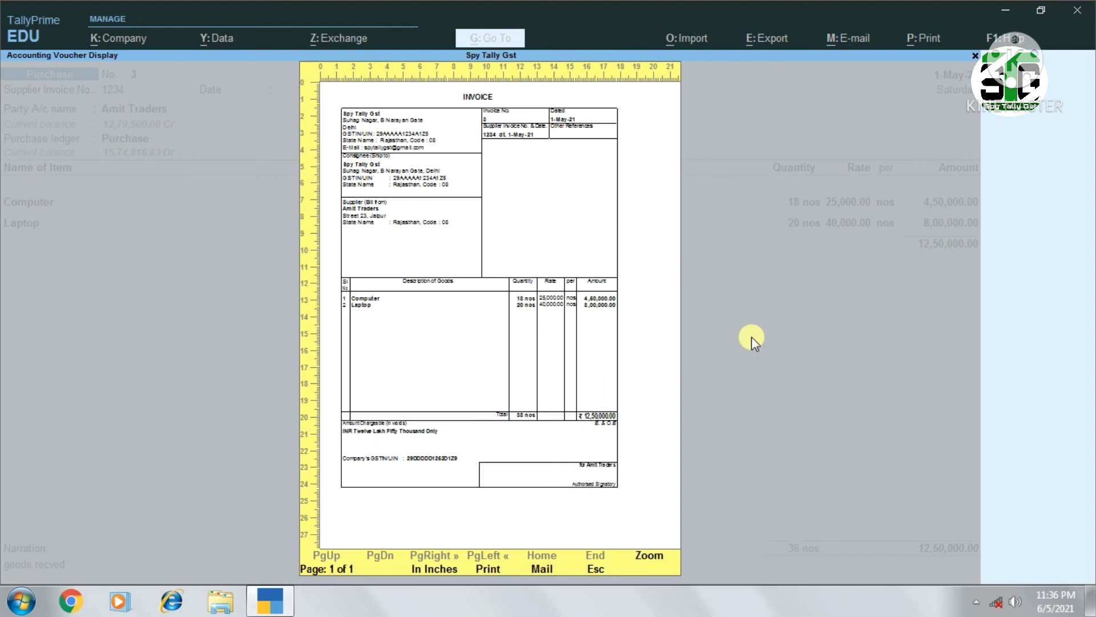
key(p)
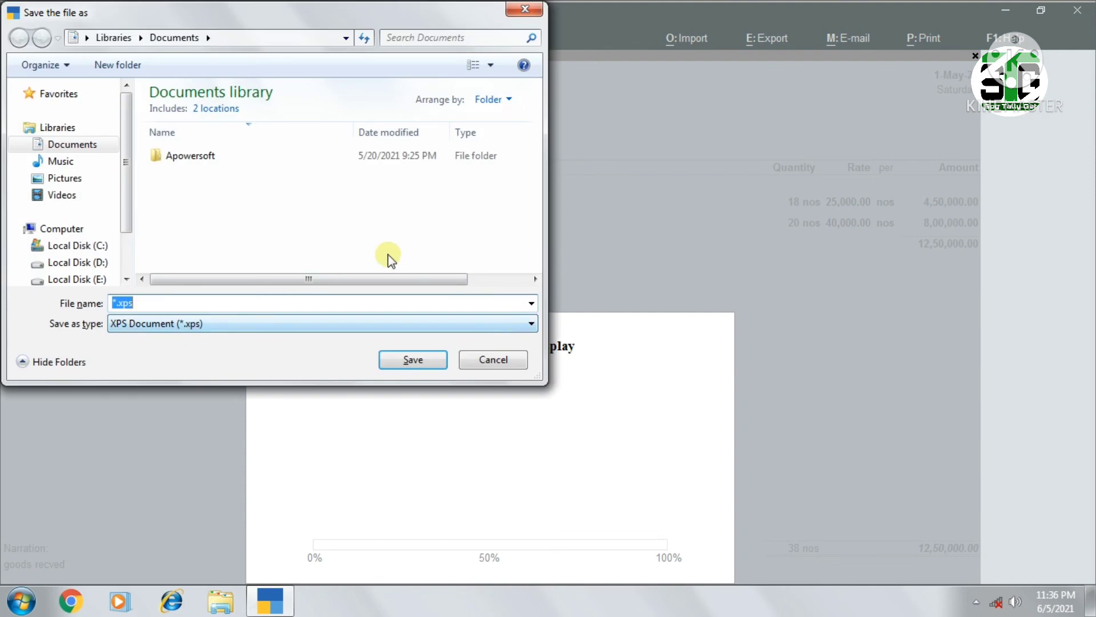
click(494, 359)
key(Escape)
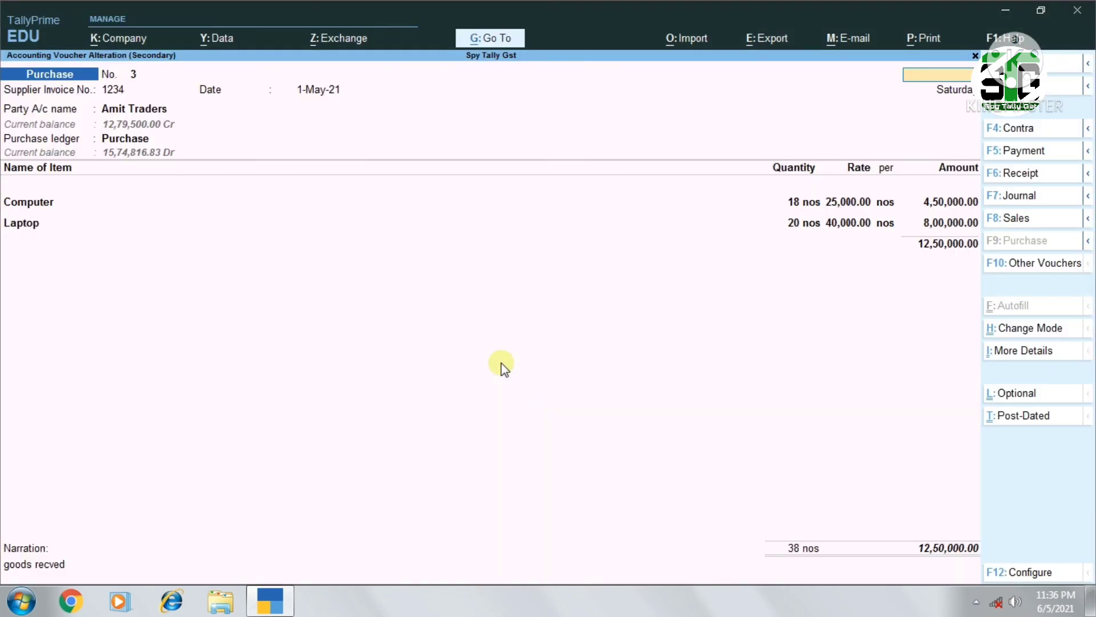
Quit the purchase voucher without changes and return to the voucher statistics
key(Escape)
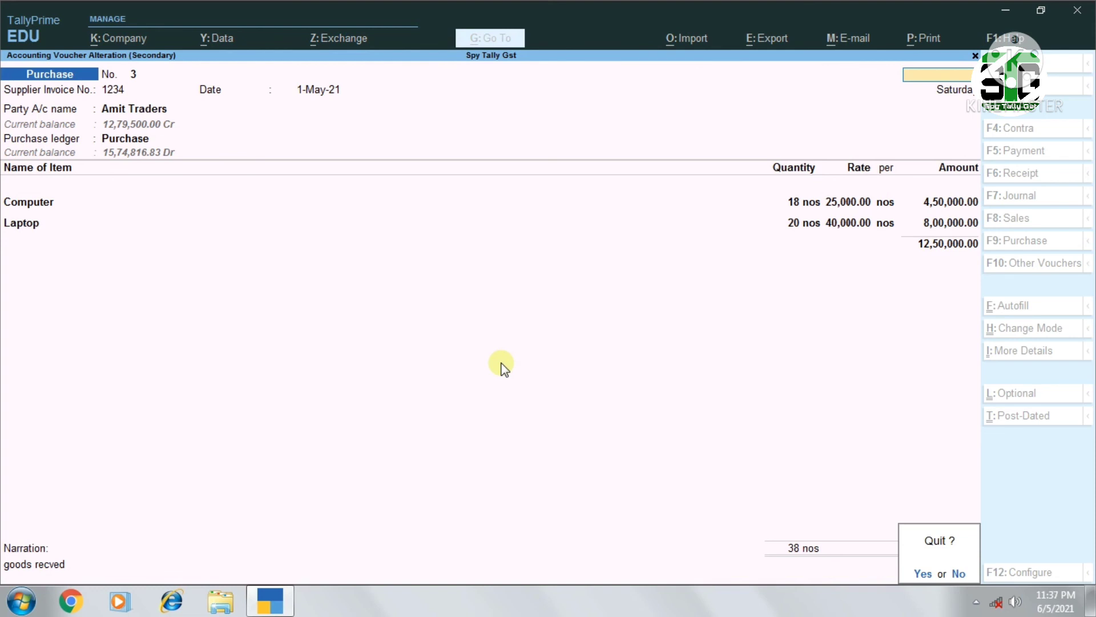
key(y)
key(Escape)
key(Escape)
key(Escape)
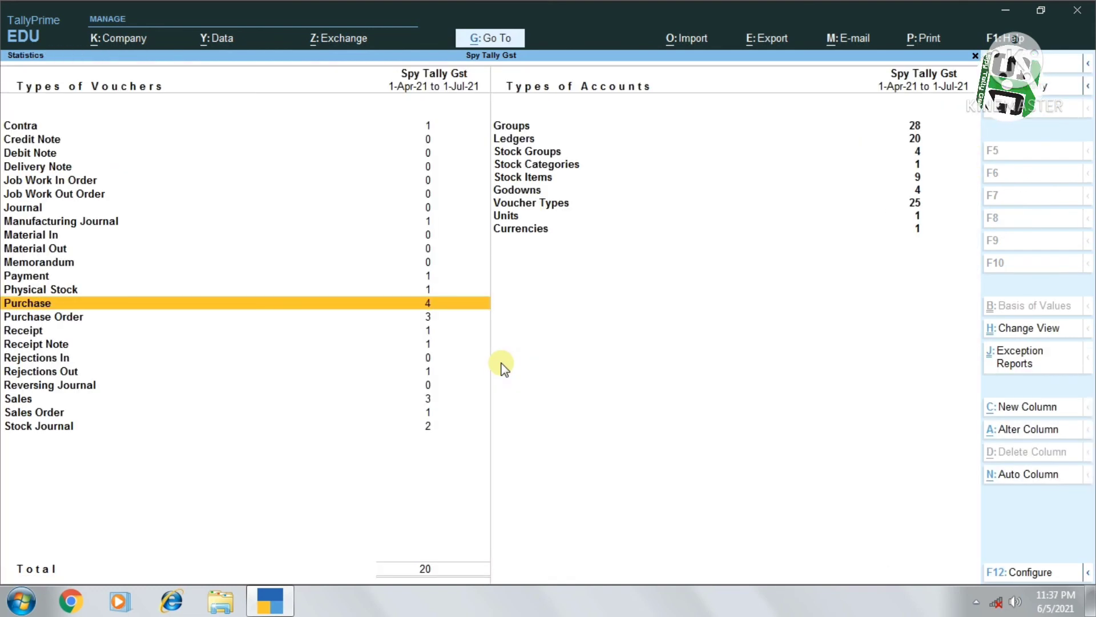